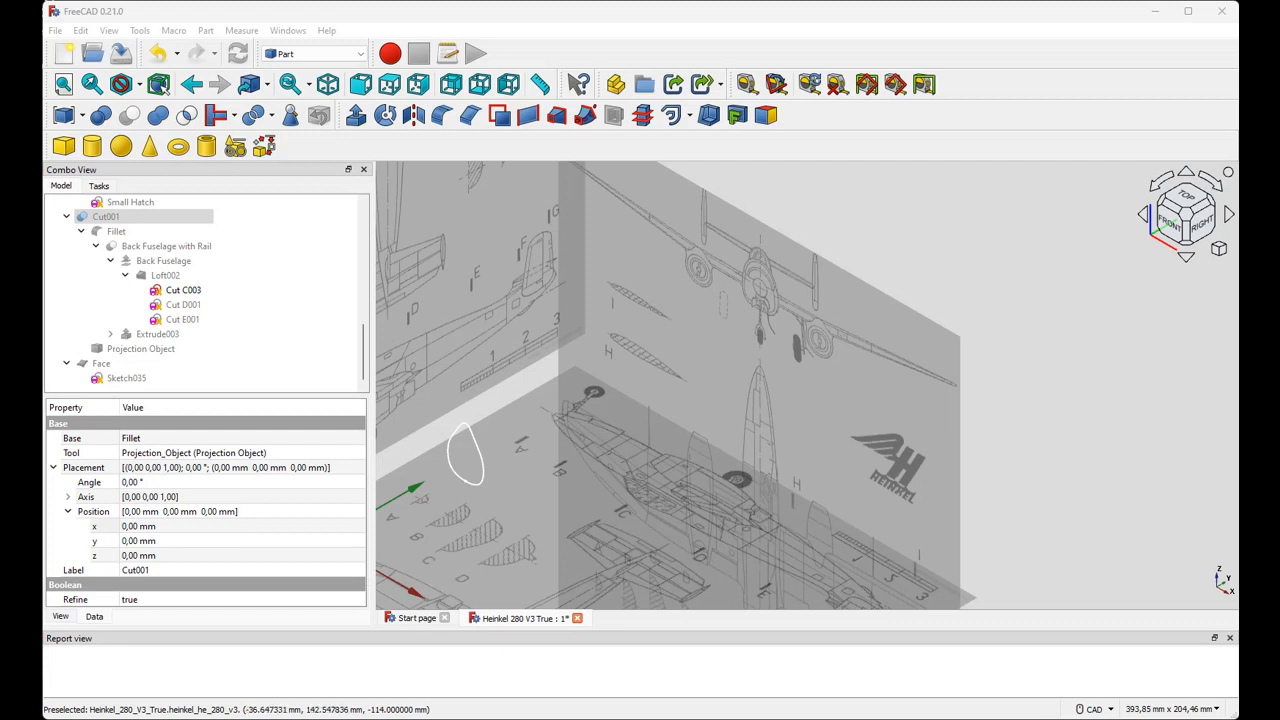
# Duplicate the Cut C003 cross-section sketch and open the copy for editing.
pyautogui.moveTo(504, 479); pyautogui.dragTo(740, 407, button='middle')
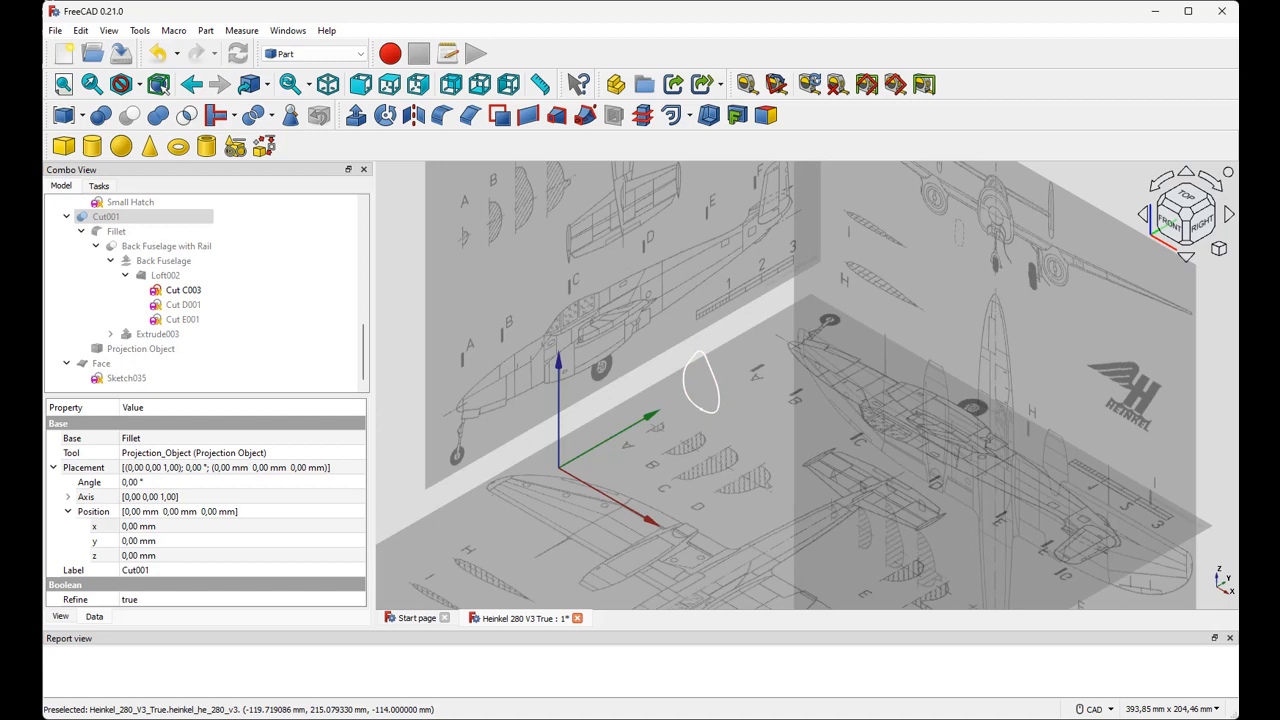
pyautogui.click(183, 290)
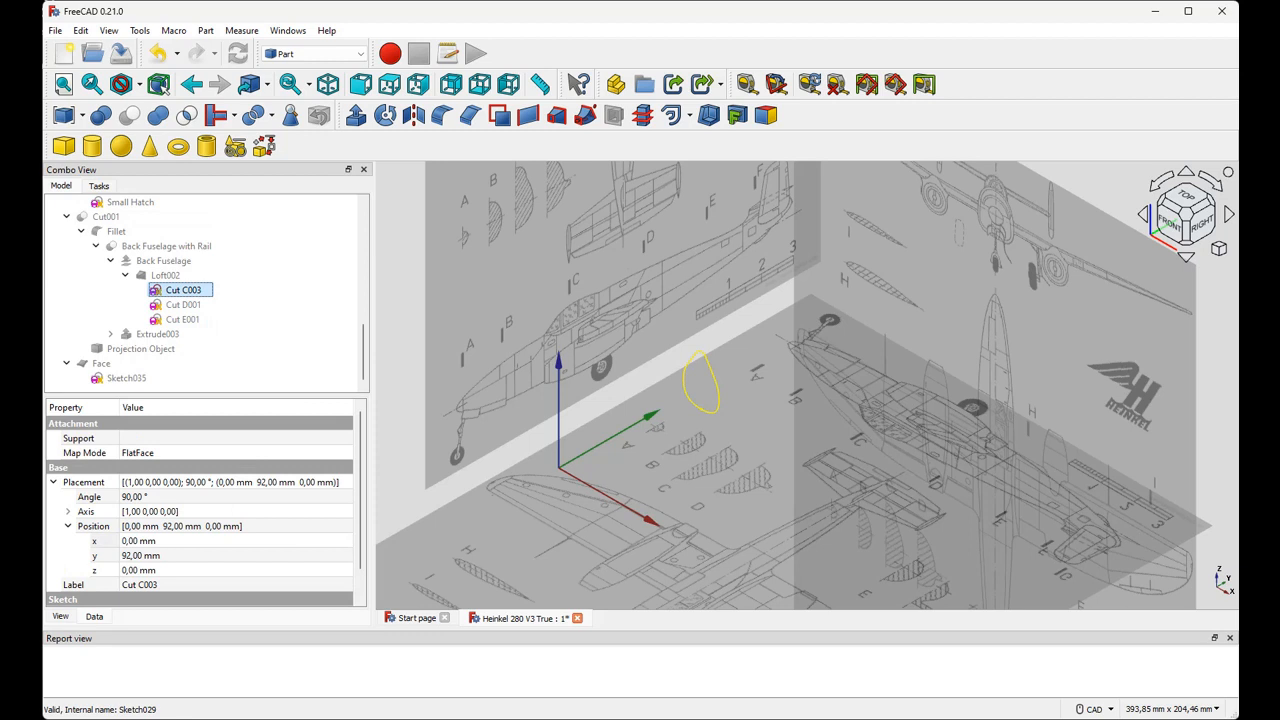
pyautogui.hotkey('ctrl', 'v')
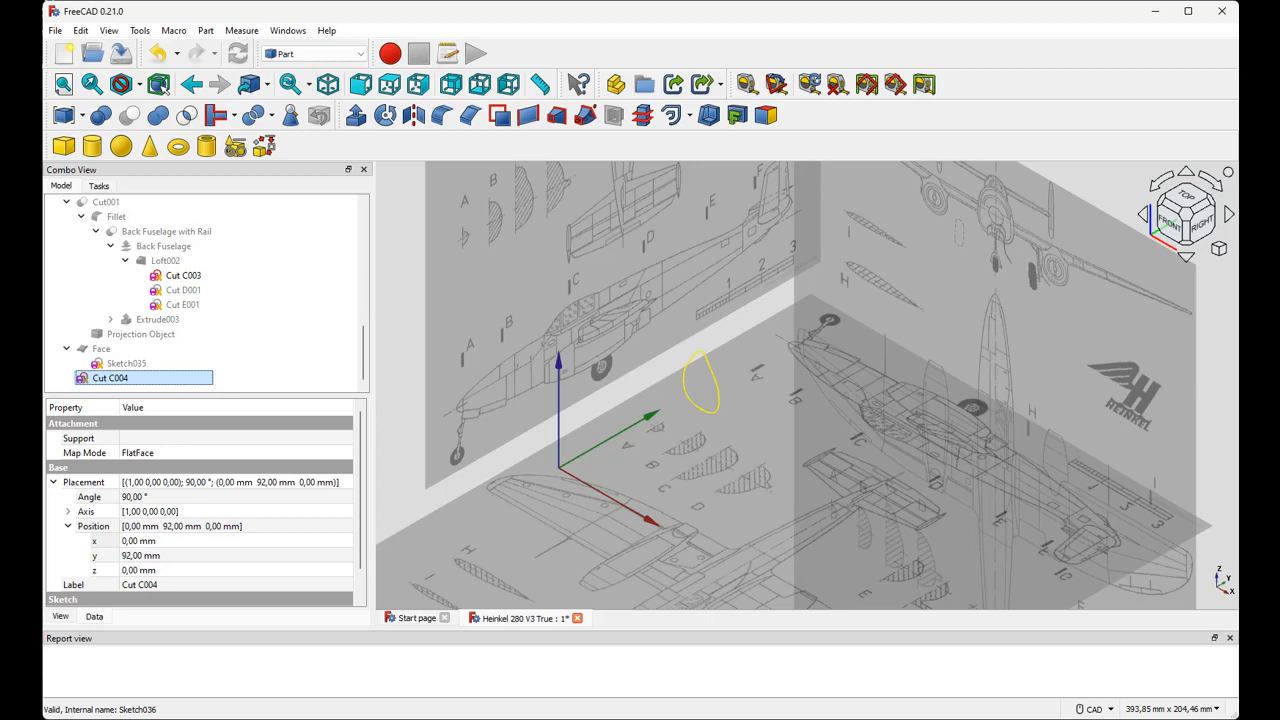
pyautogui.doubleClick(112, 378)
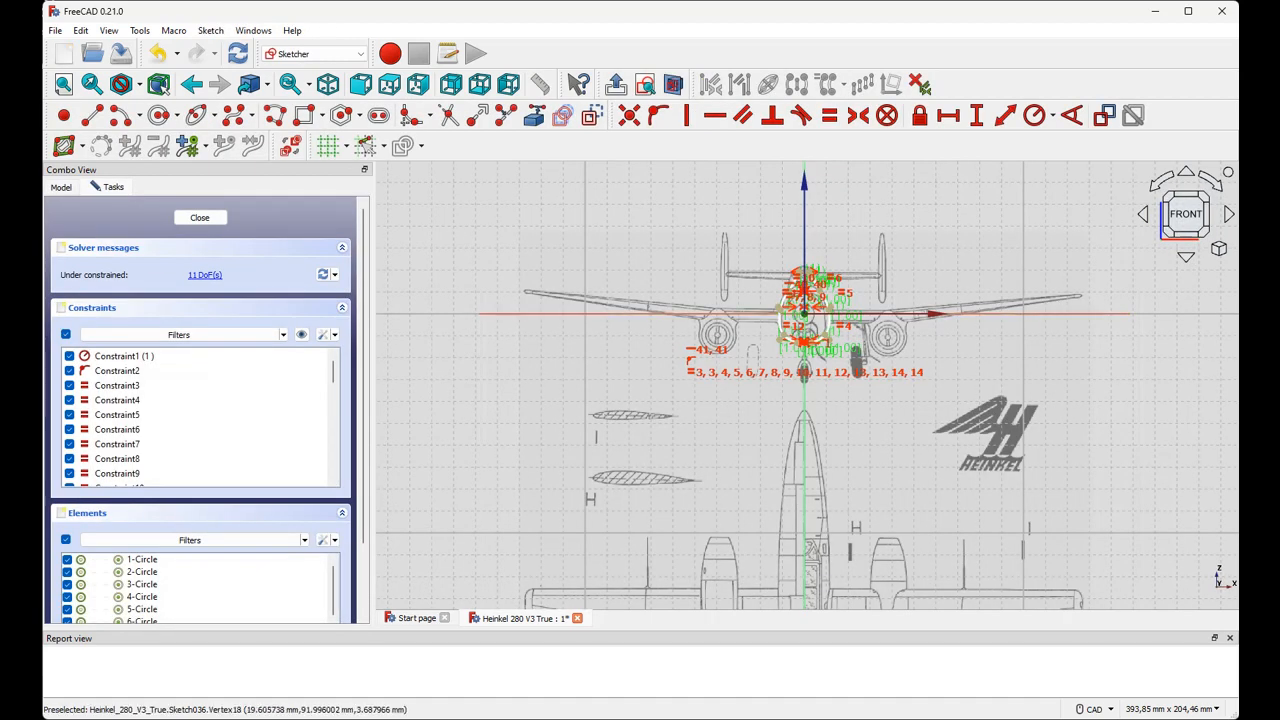
# Constrain the upper-left spline control point 7 mm horizontally from the vertical axis, and move the dimension label up beneath the point.
pyautogui.scroll(9, 852, 295)
pyautogui.scroll(-2, 612, 242)
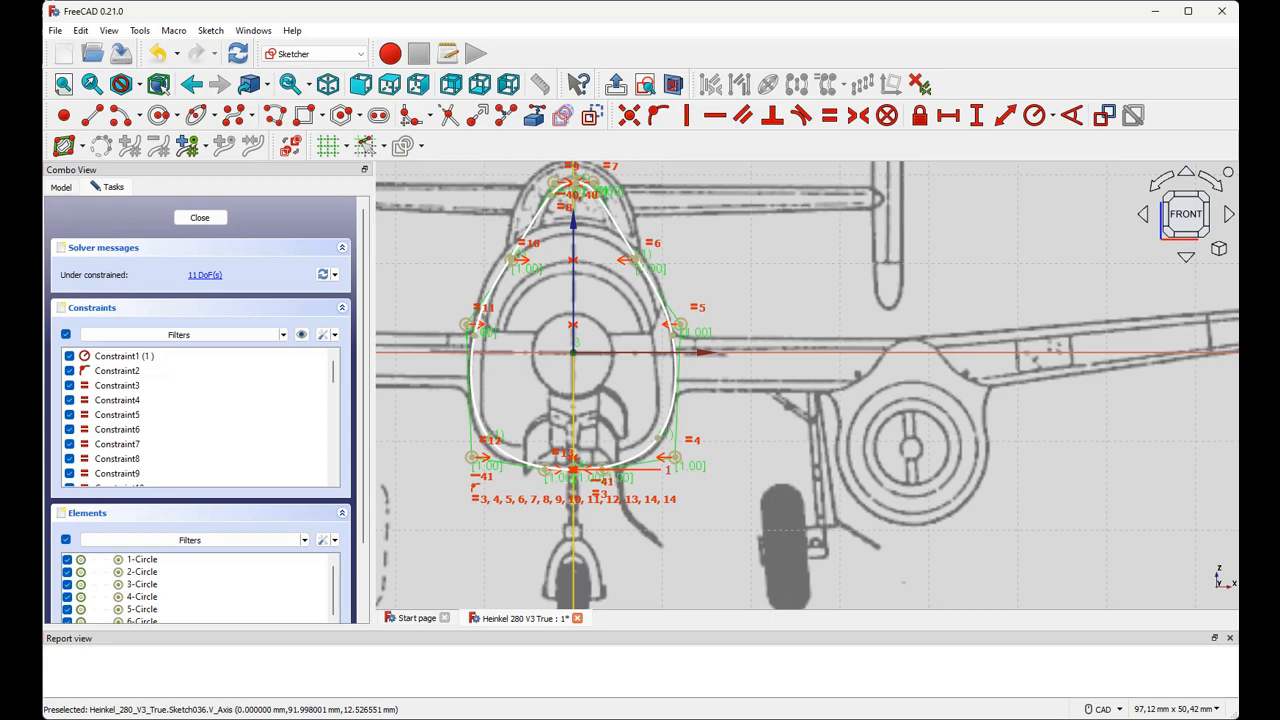
pyautogui.scroll(2, 571, 320)
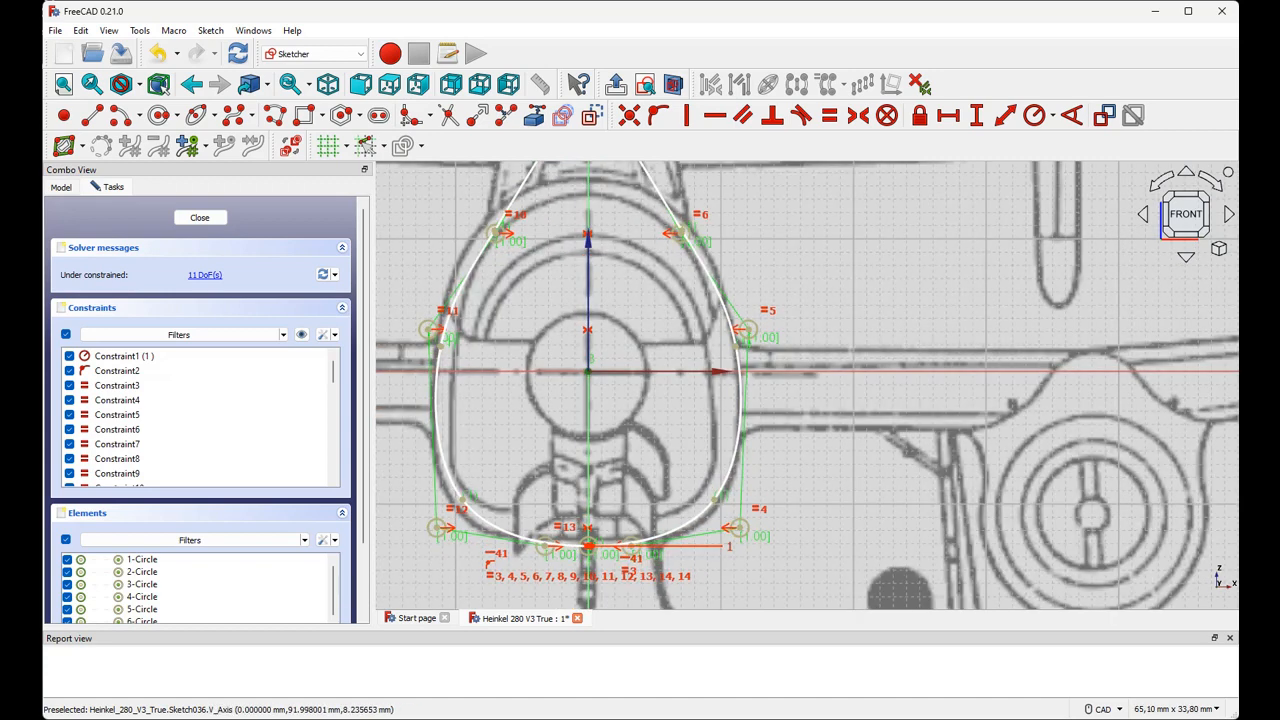
pyautogui.moveTo(588, 261)
pyautogui.mouseDown(button='middle')
pyautogui.moveTo(603, 373)
pyautogui.moveTo(608, 341)
pyautogui.mouseUp(button='middle')
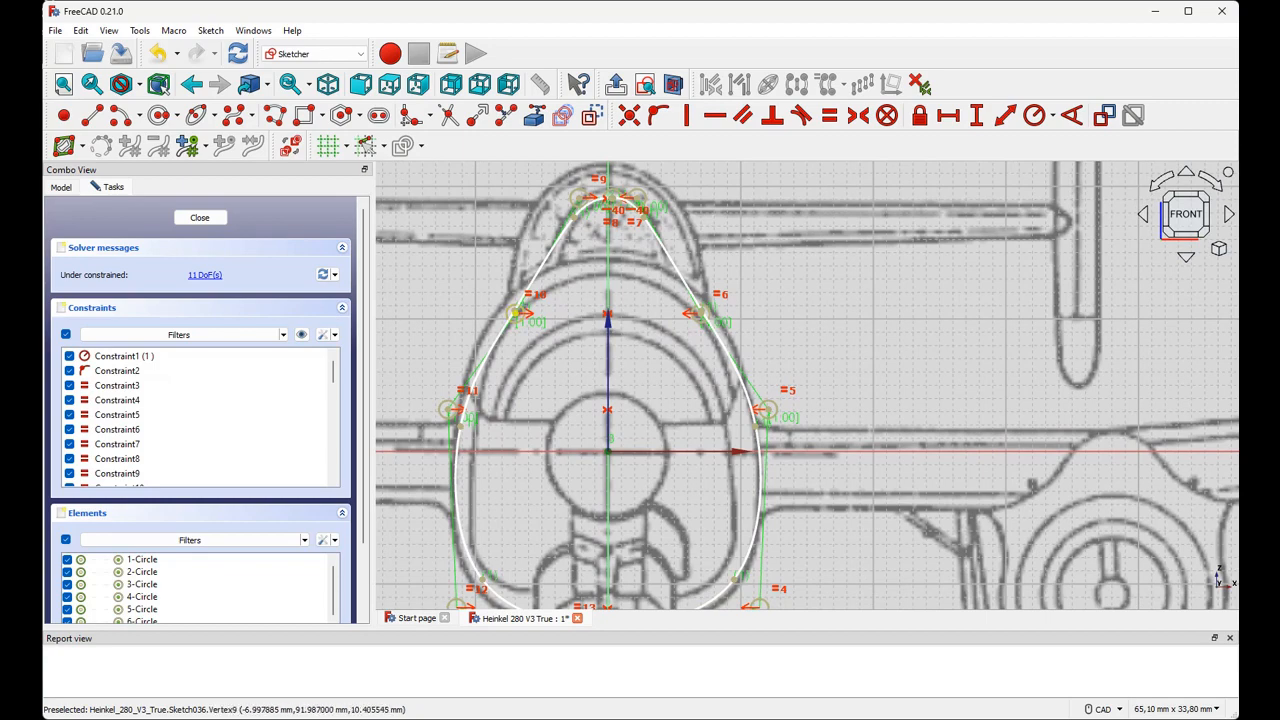
pyautogui.scroll(1, 537, 328)
pyautogui.scroll(1, 537, 328)
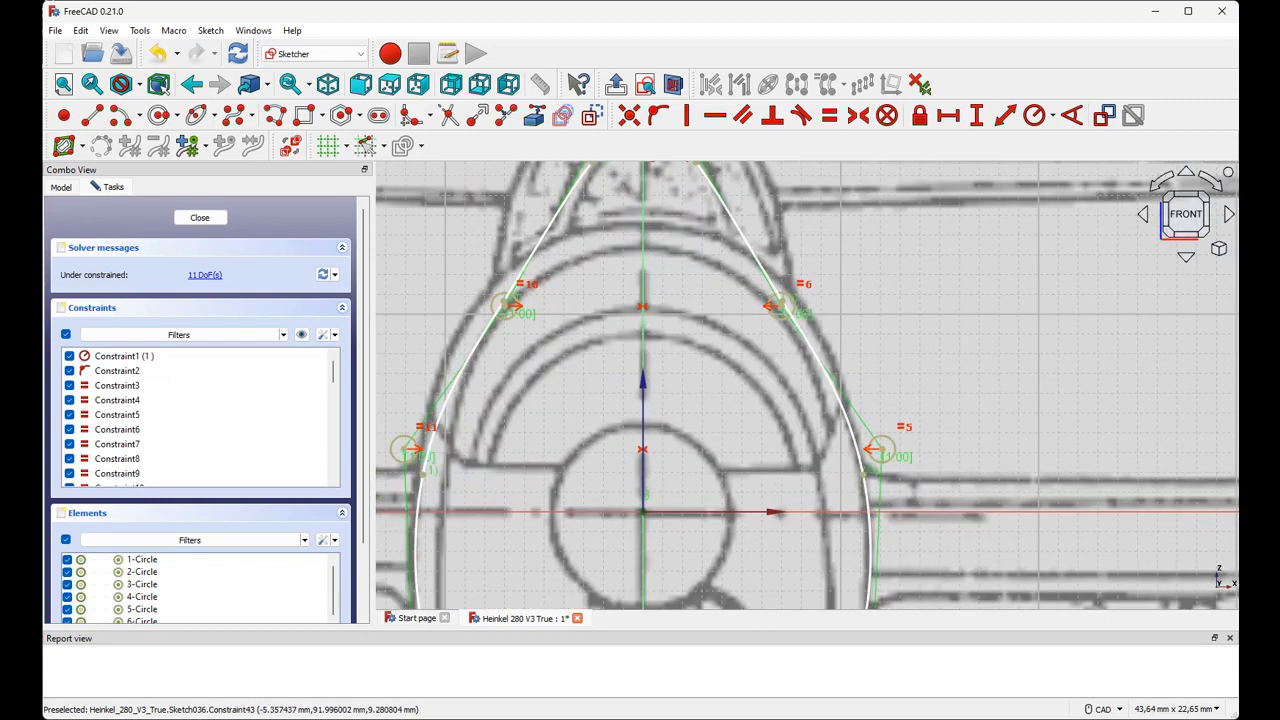
pyautogui.scroll(-2, 537, 328)
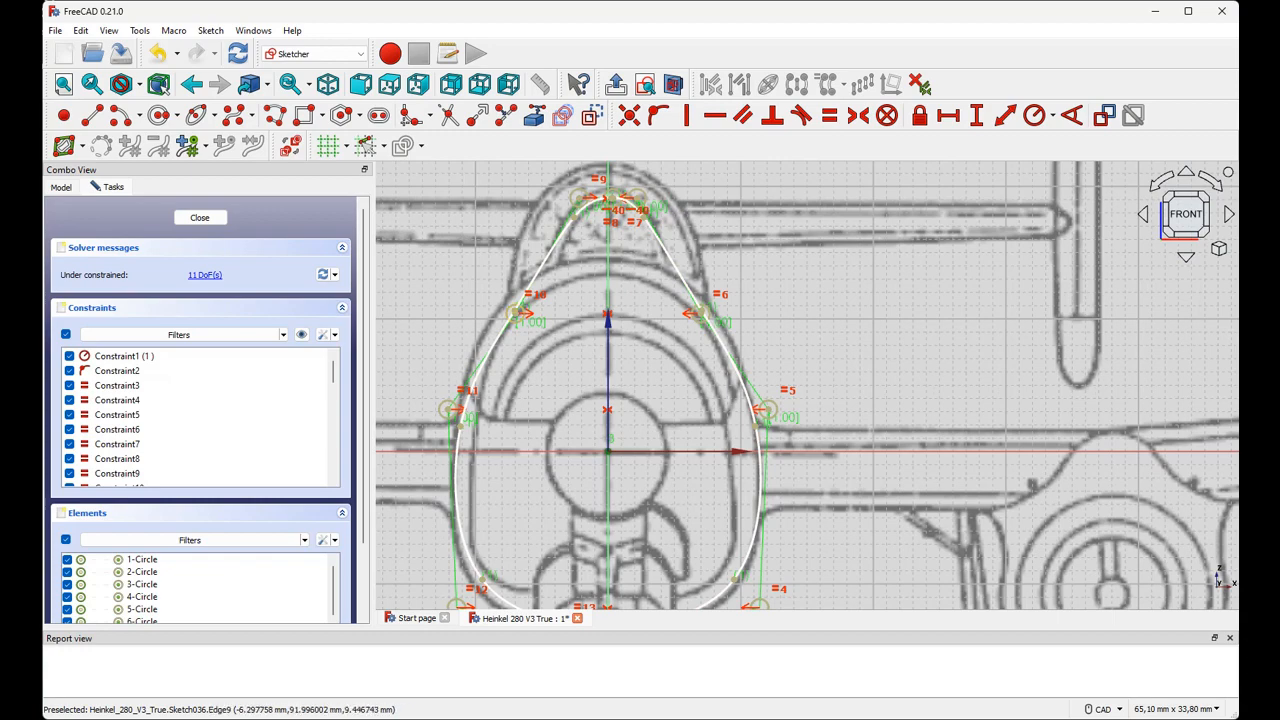
pyautogui.scroll(6, 533, 307)
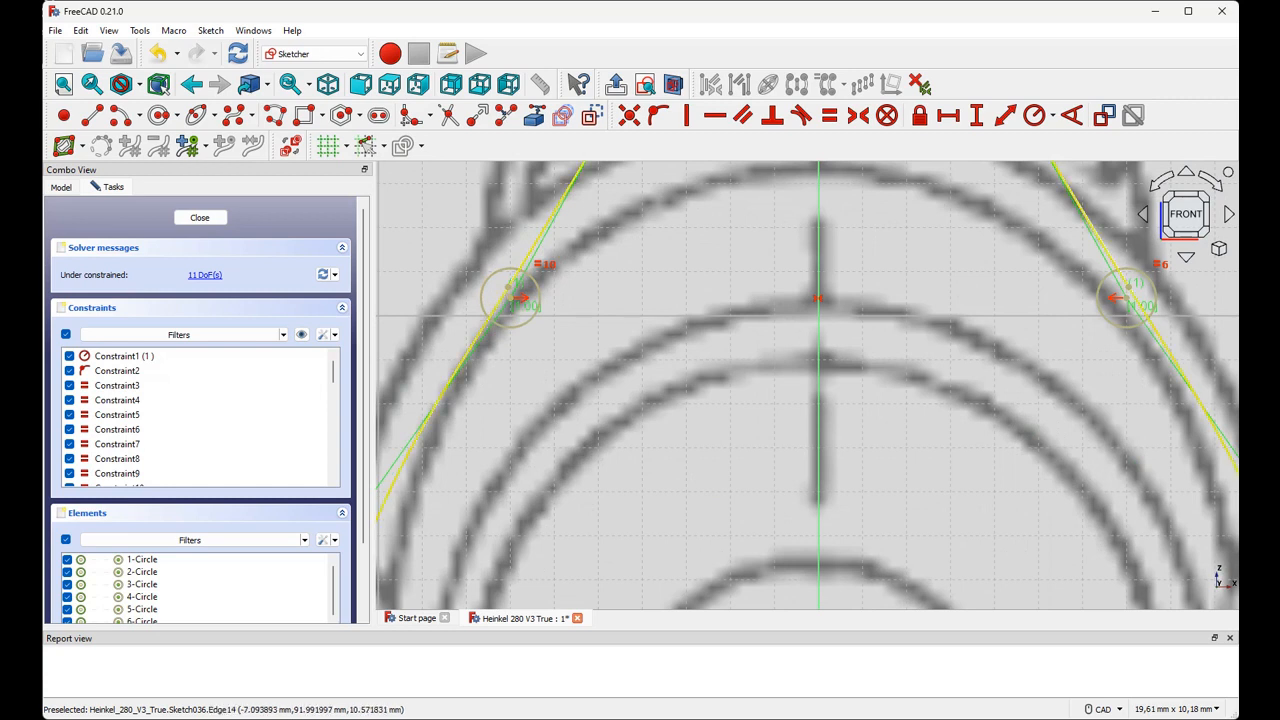
pyautogui.click(511, 297)
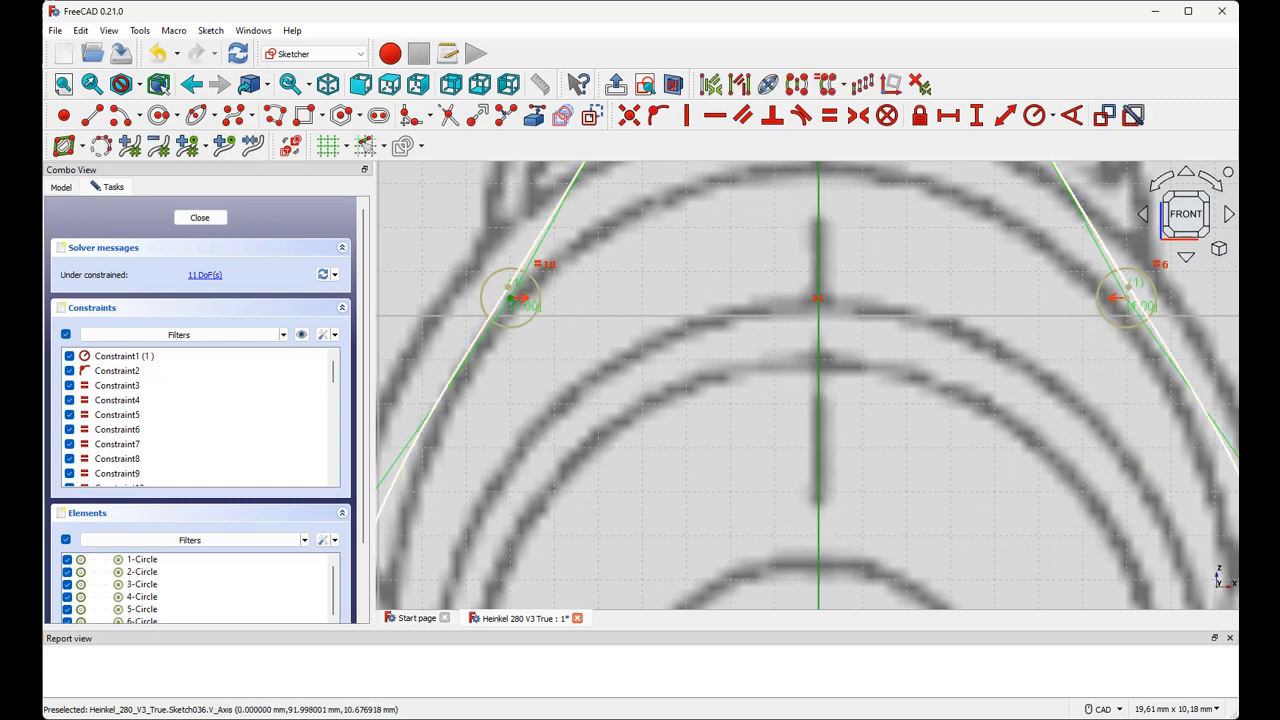
pyautogui.click(948, 115)
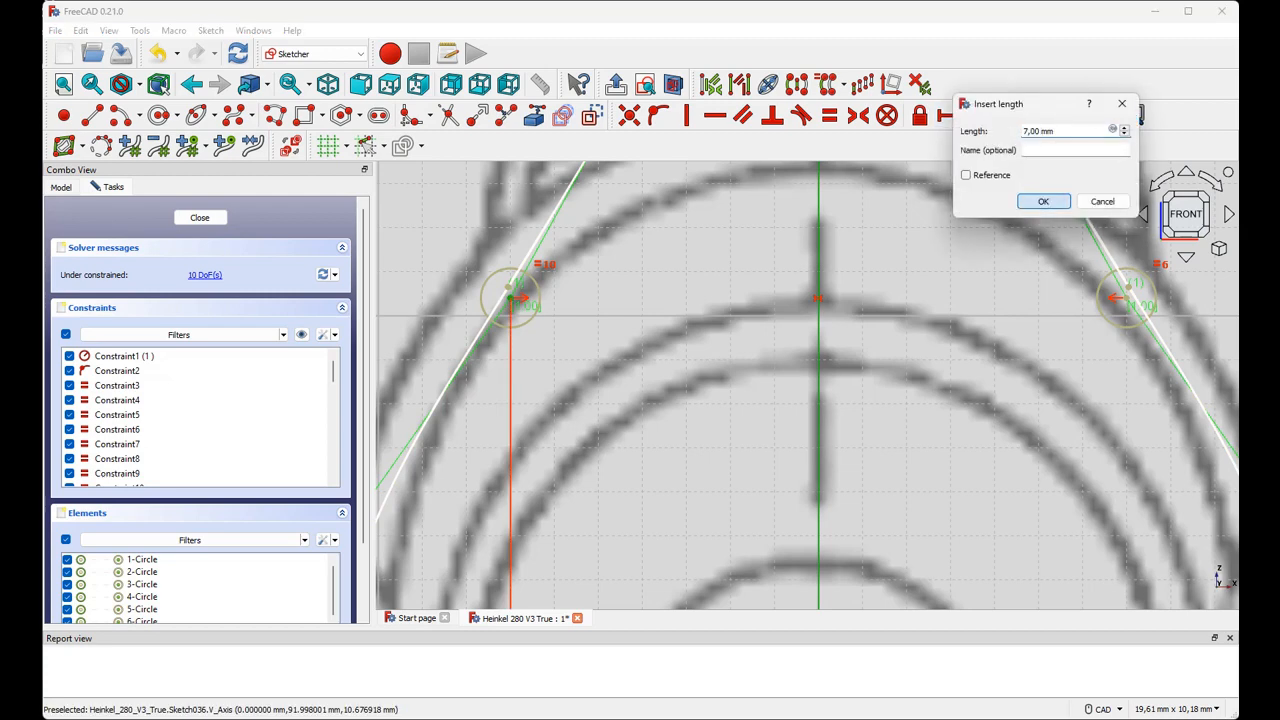
pyautogui.press('Return')
pyautogui.scroll(-3, 608, 425)
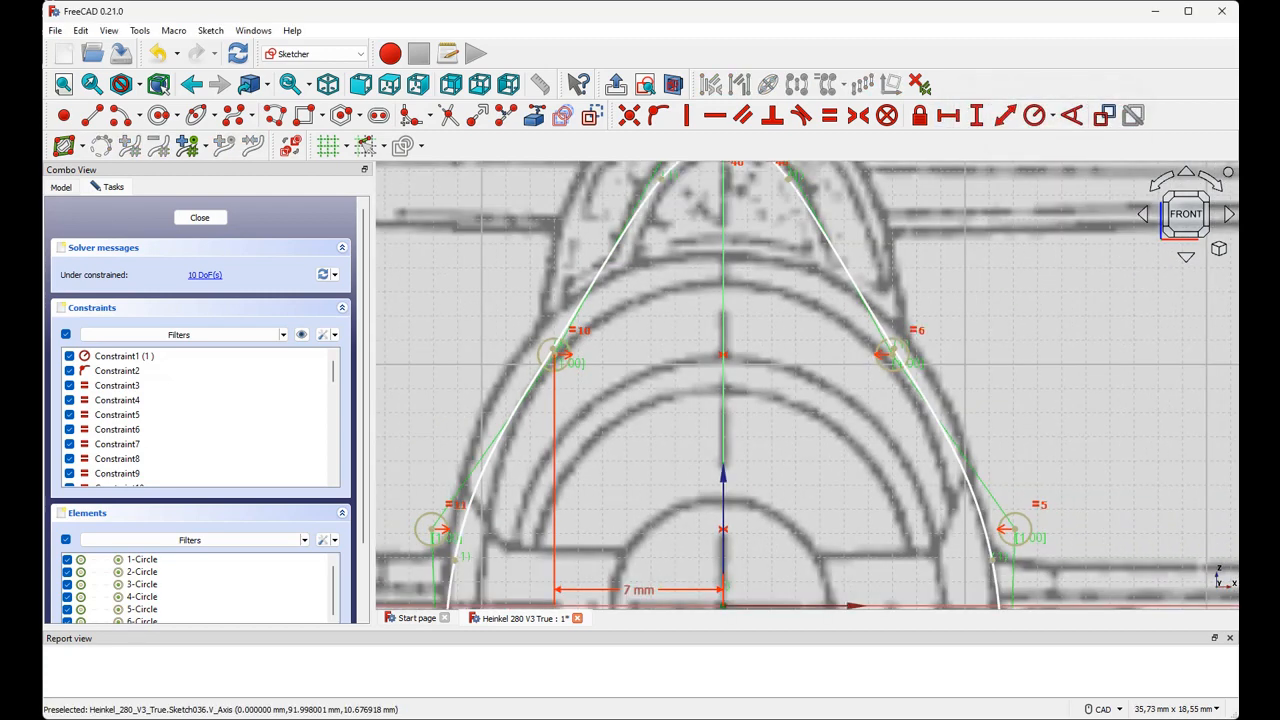
pyautogui.moveTo(640, 590); pyautogui.dragTo(641, 449)
# Constrain the next control point down the profile's left side 12.08 mm horizontally from the vertical axis.
pyautogui.click(432, 529)
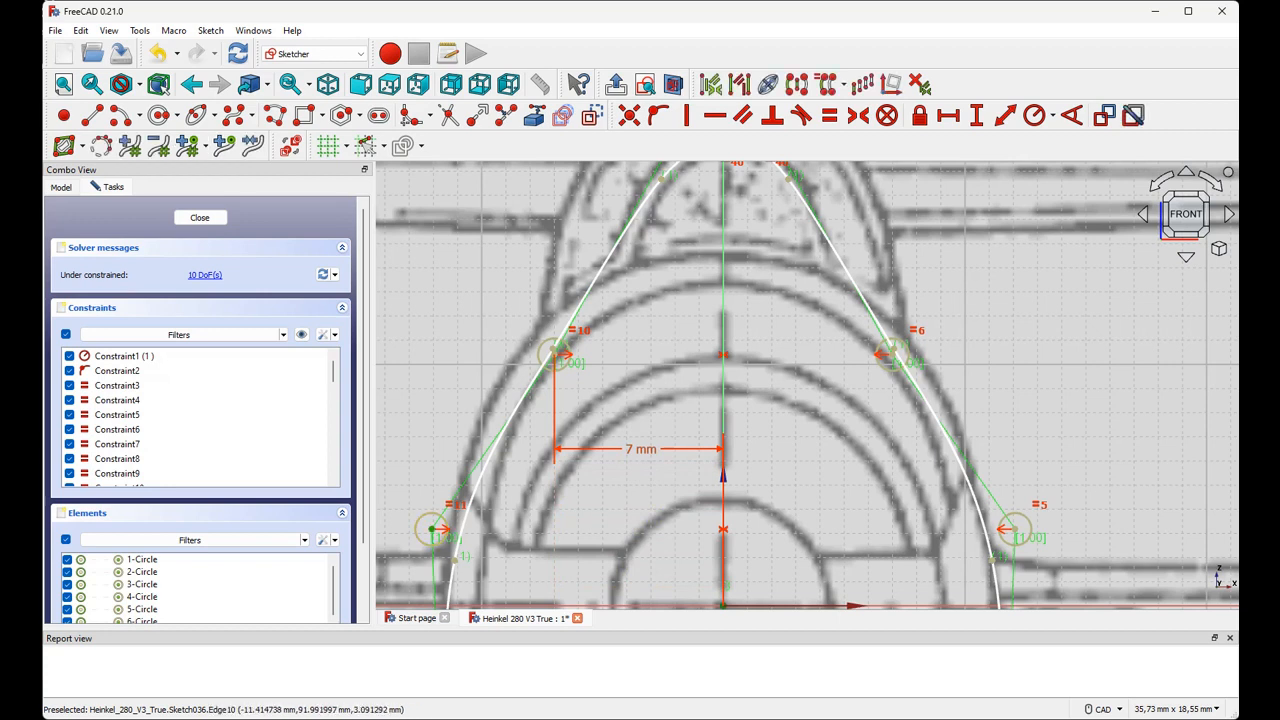
pyautogui.click(723, 516)
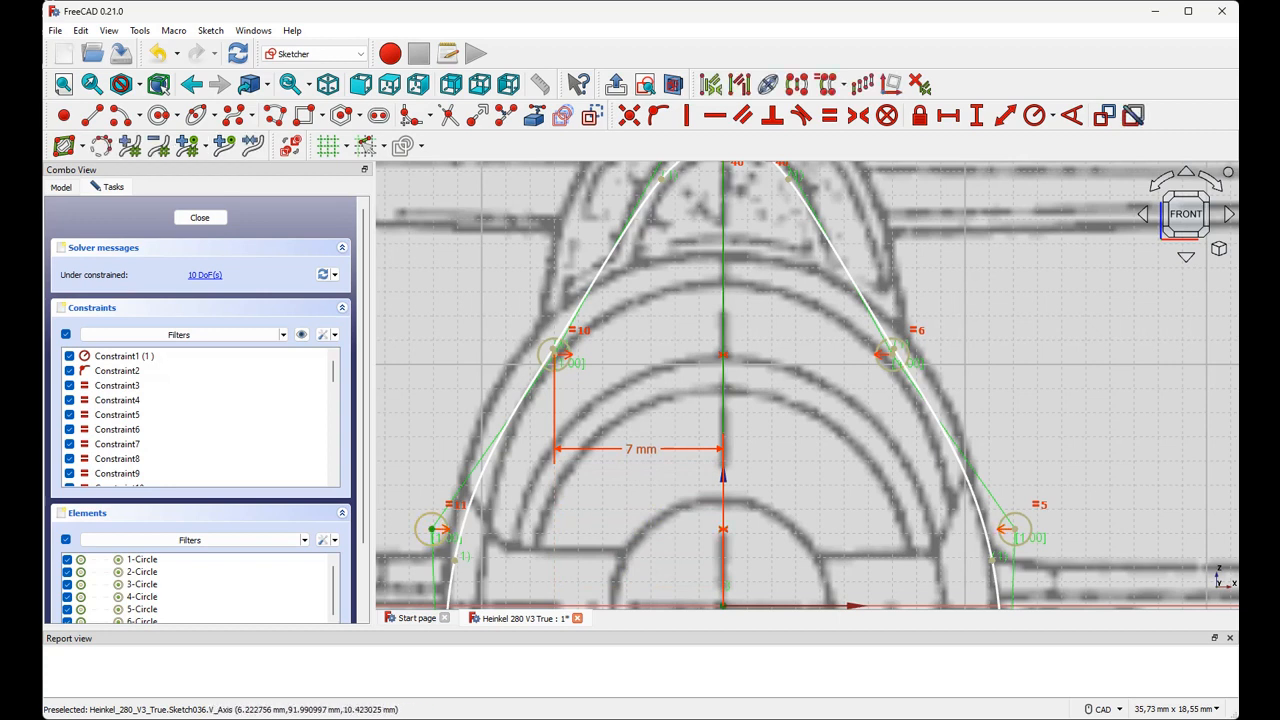
pyautogui.click(948, 115)
pyautogui.click(1042, 200)
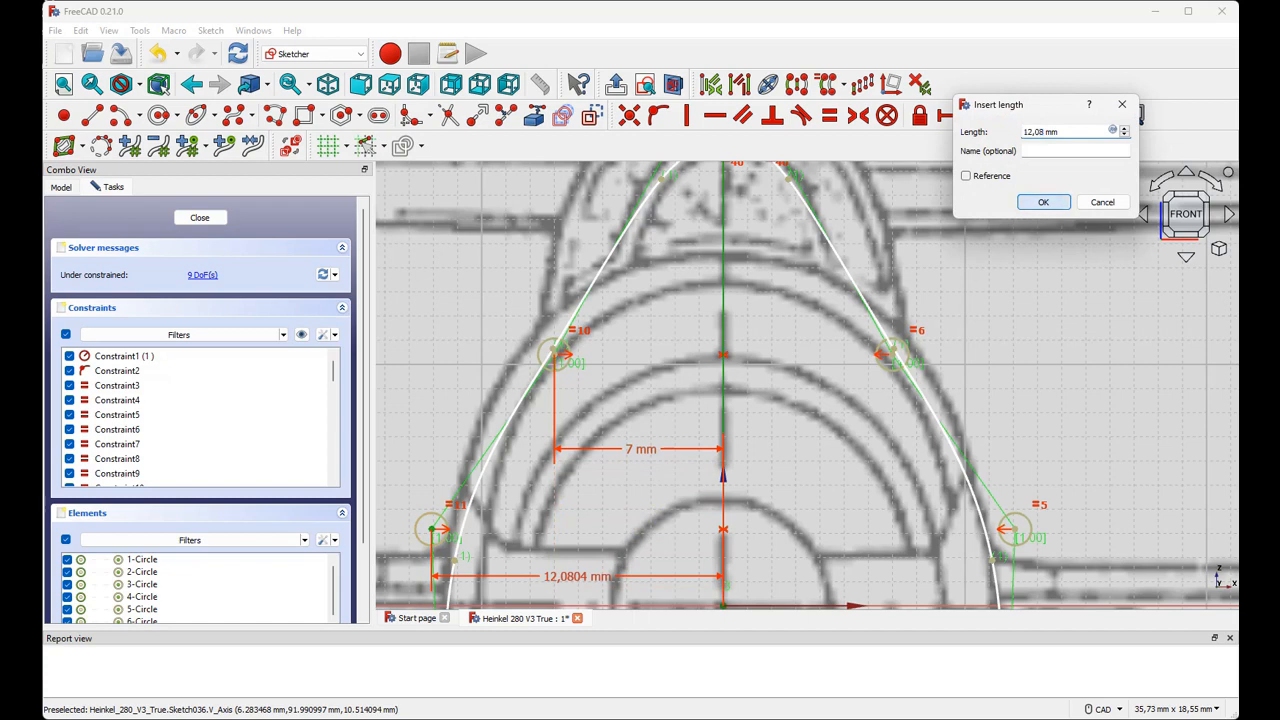
# Constrain the upper-left control point, the one with the 7 mm dimension, 10.41 mm vertically from the horizontal axis.
pyautogui.moveTo(647, 455); pyautogui.dragTo(759, 314, button='middle')
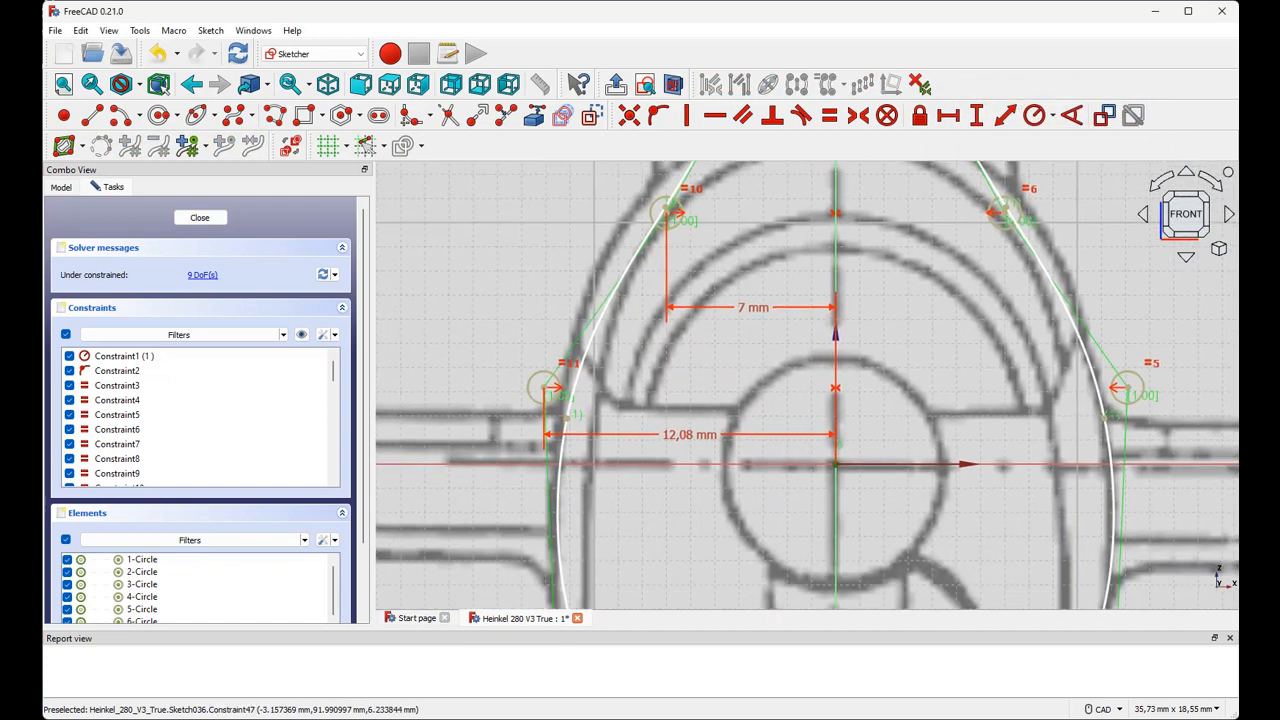
pyautogui.scroll(2, 668, 338)
pyautogui.scroll(-2, 668, 338)
pyautogui.moveTo(669, 208); pyautogui.dragTo(641, 256, button='middle')
pyautogui.scroll(1, 641, 256)
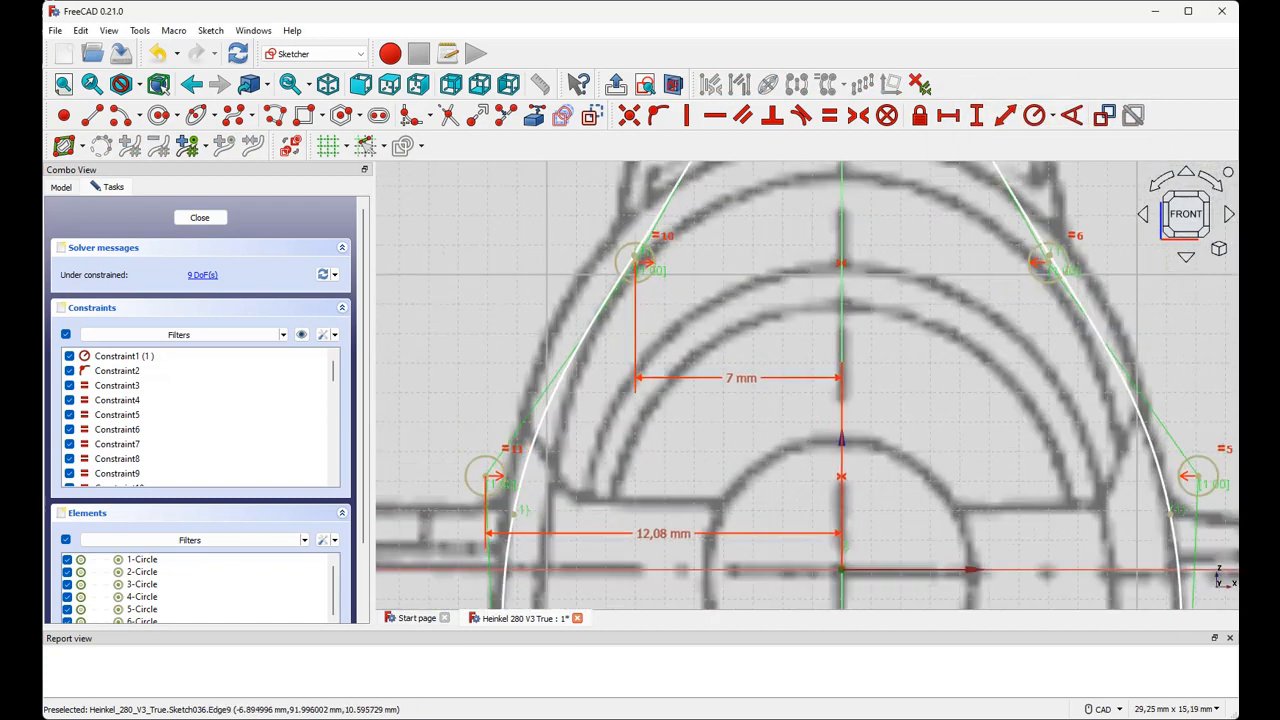
pyautogui.scroll(4, 641, 256)
pyautogui.scroll(-4, 612, 405)
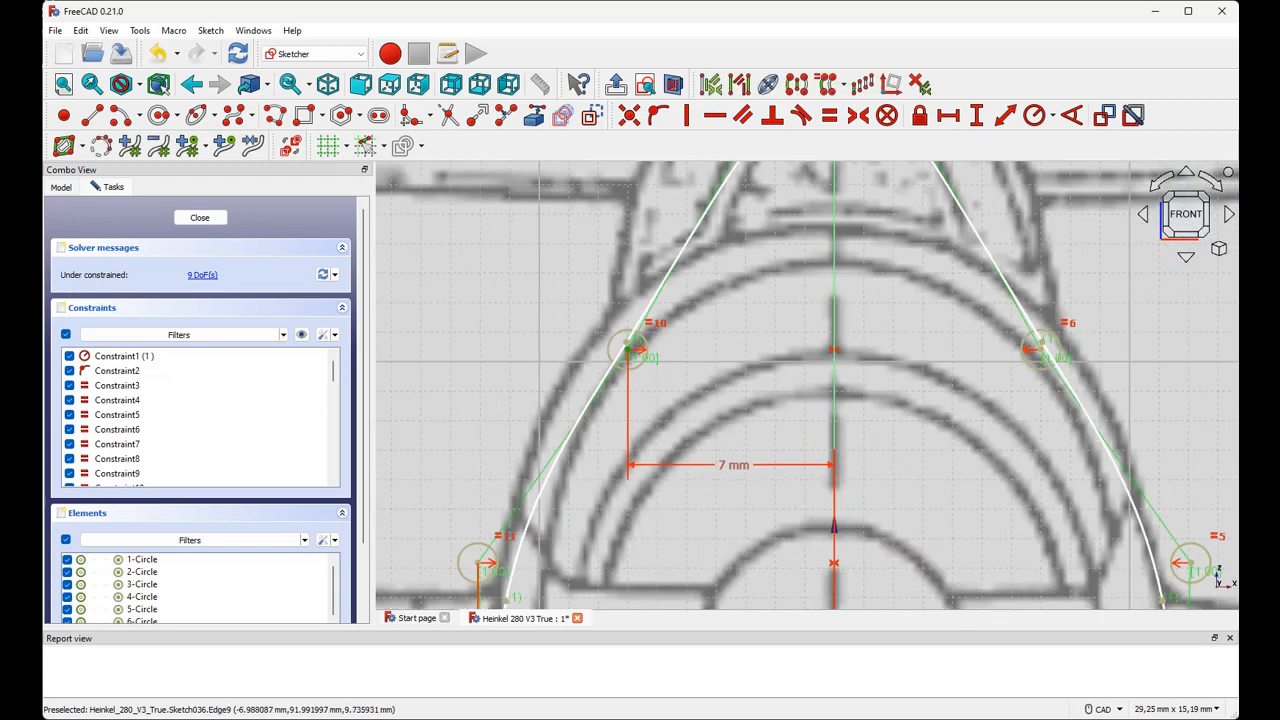
pyautogui.moveTo(630, 575); pyautogui.dragTo(612, 295, button='middle')
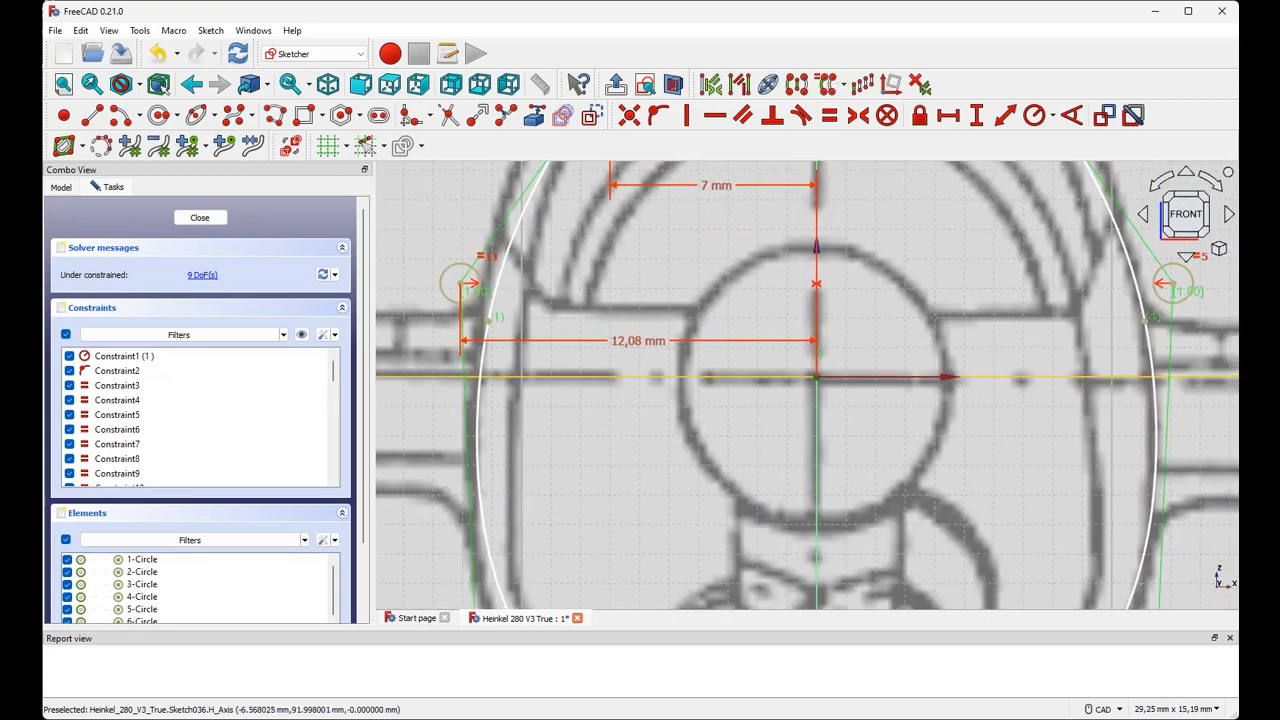
pyautogui.click(630, 377)
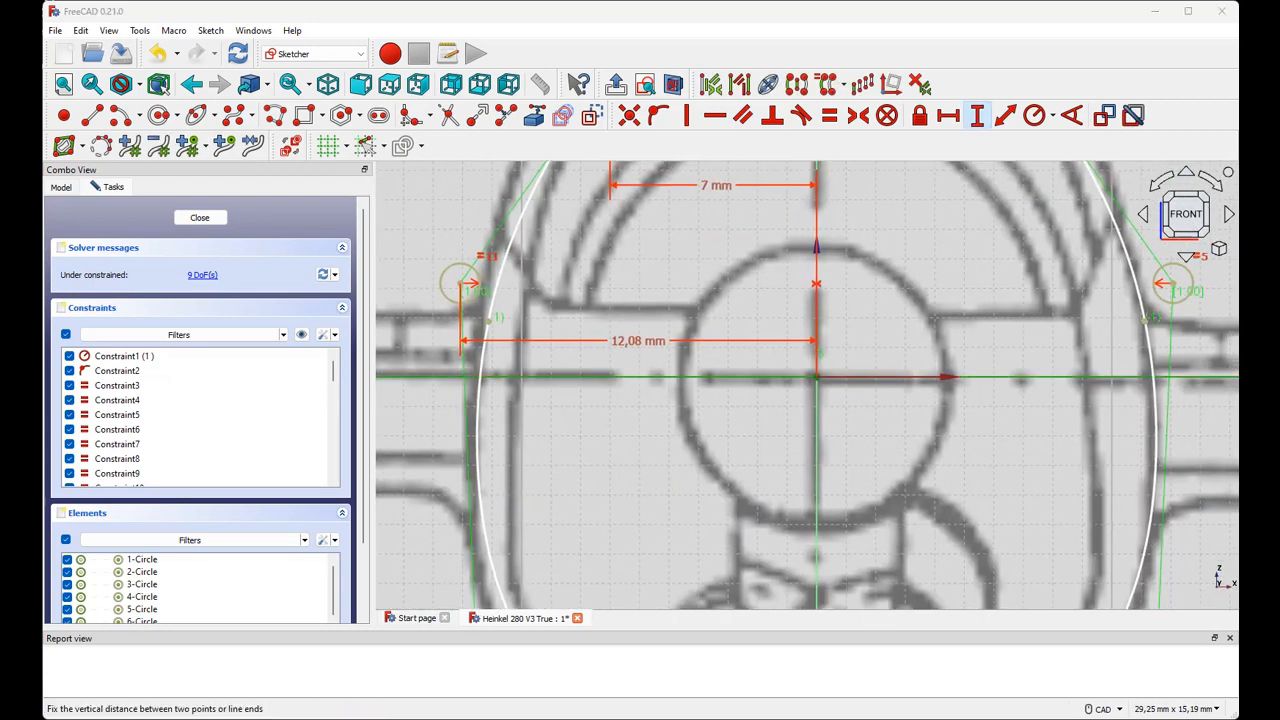
pyautogui.click(977, 115)
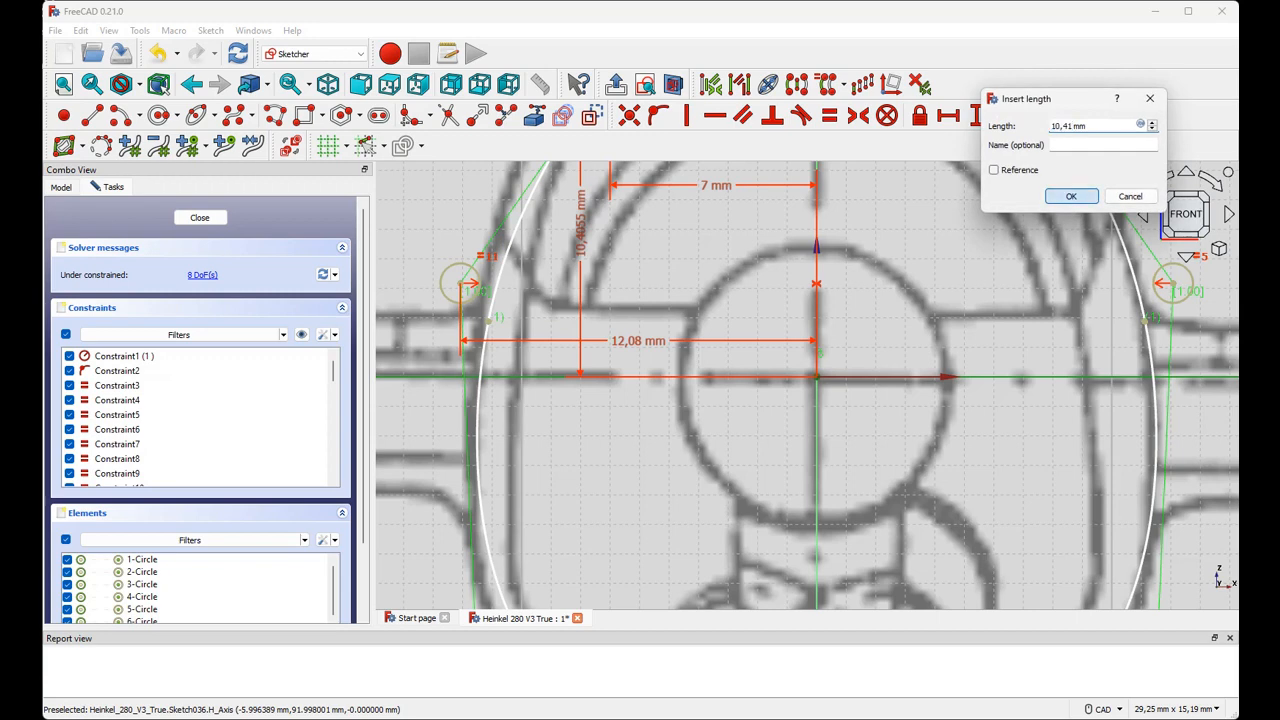
pyautogui.click(1071, 196)
# Constrain the control point with the 12.08 mm dimension 3.18 mm vertically from the horizontal axis.
pyautogui.scroll(3, 466, 353)
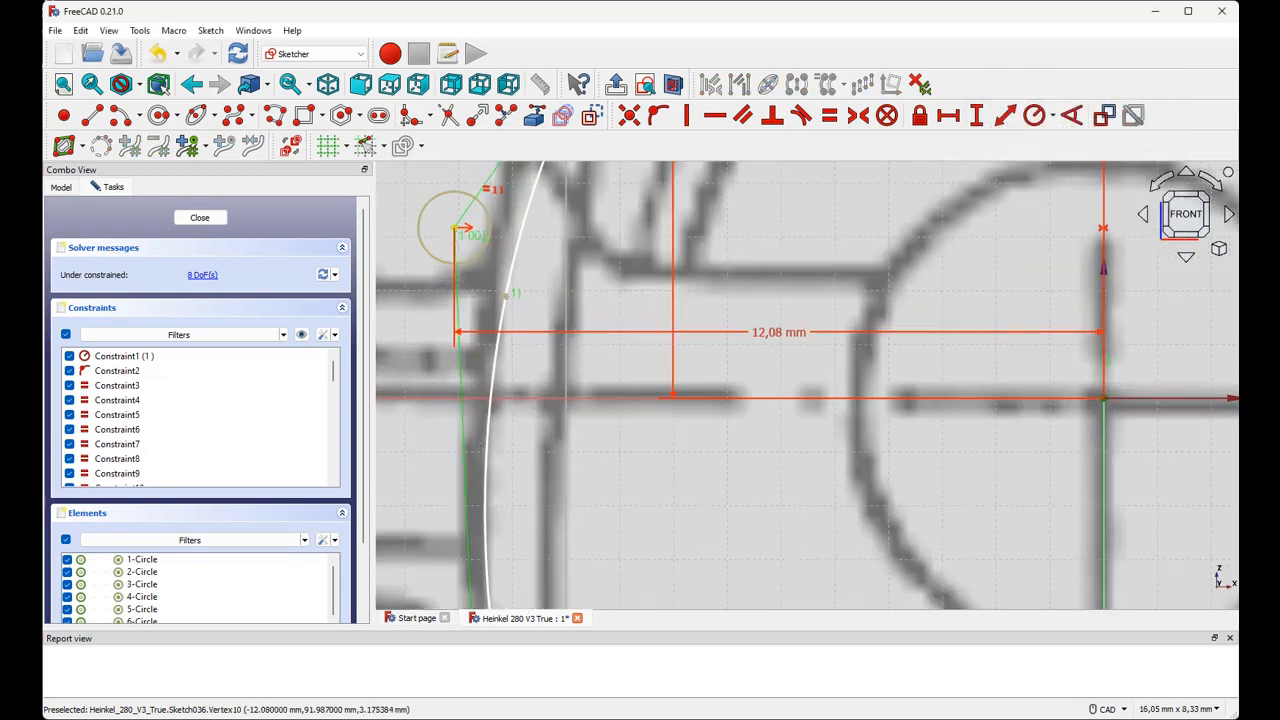
pyautogui.click(455, 228)
pyautogui.click(452, 398)
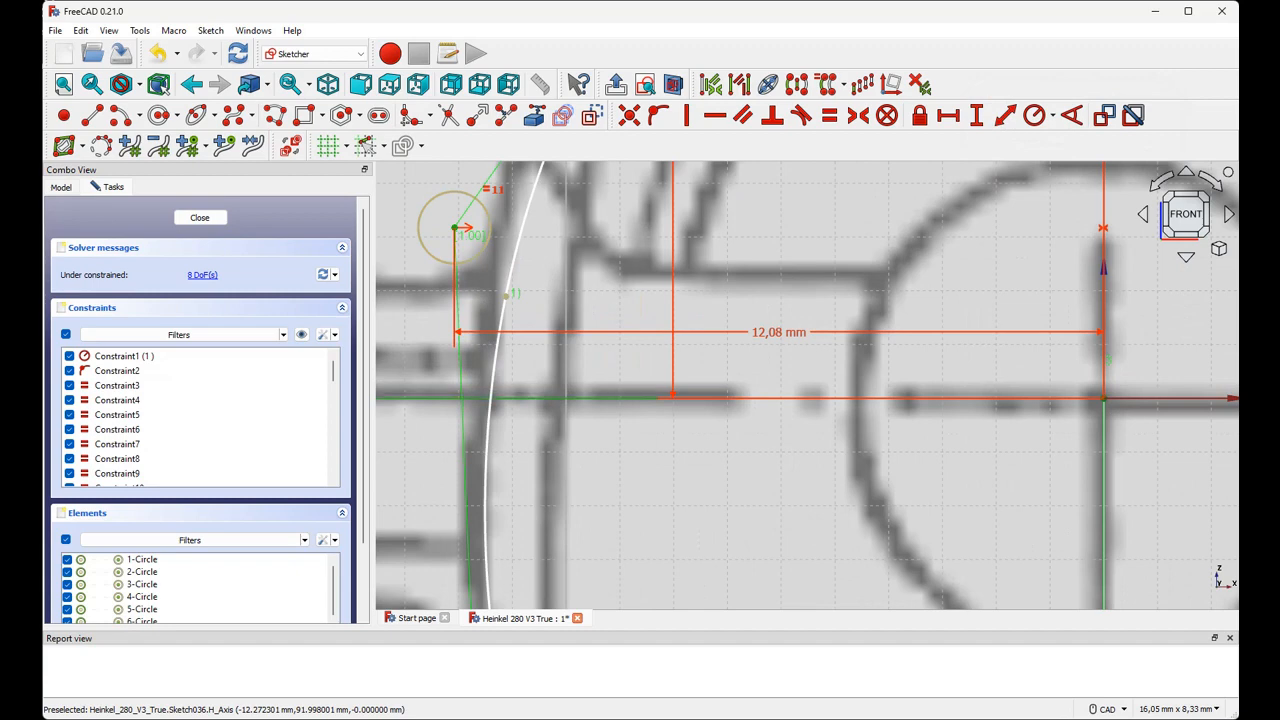
pyautogui.click(976, 115)
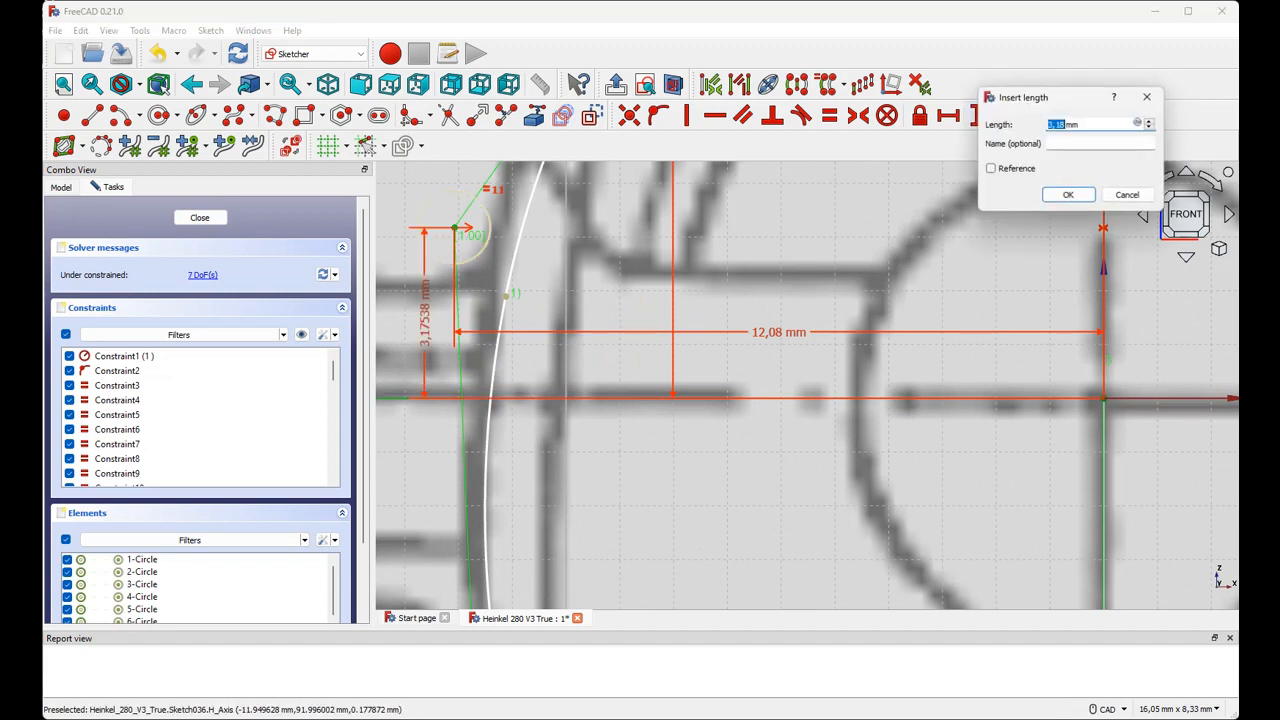
pyautogui.click(1068, 194)
# Examine the upper half of the fuselage profile and its upper-left control point against the front-view blueprint.
pyautogui.scroll(-7, 815, 348)
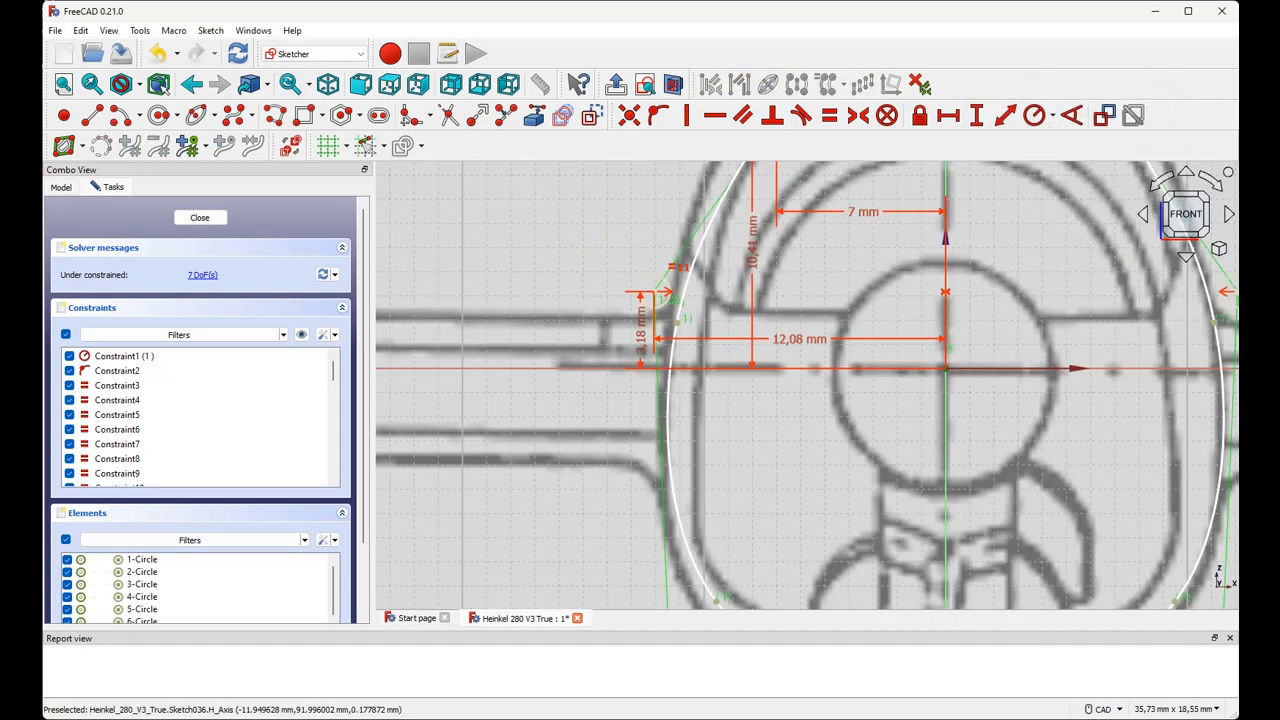
pyautogui.moveTo(811, 344); pyautogui.dragTo(629, 482, button='middle')
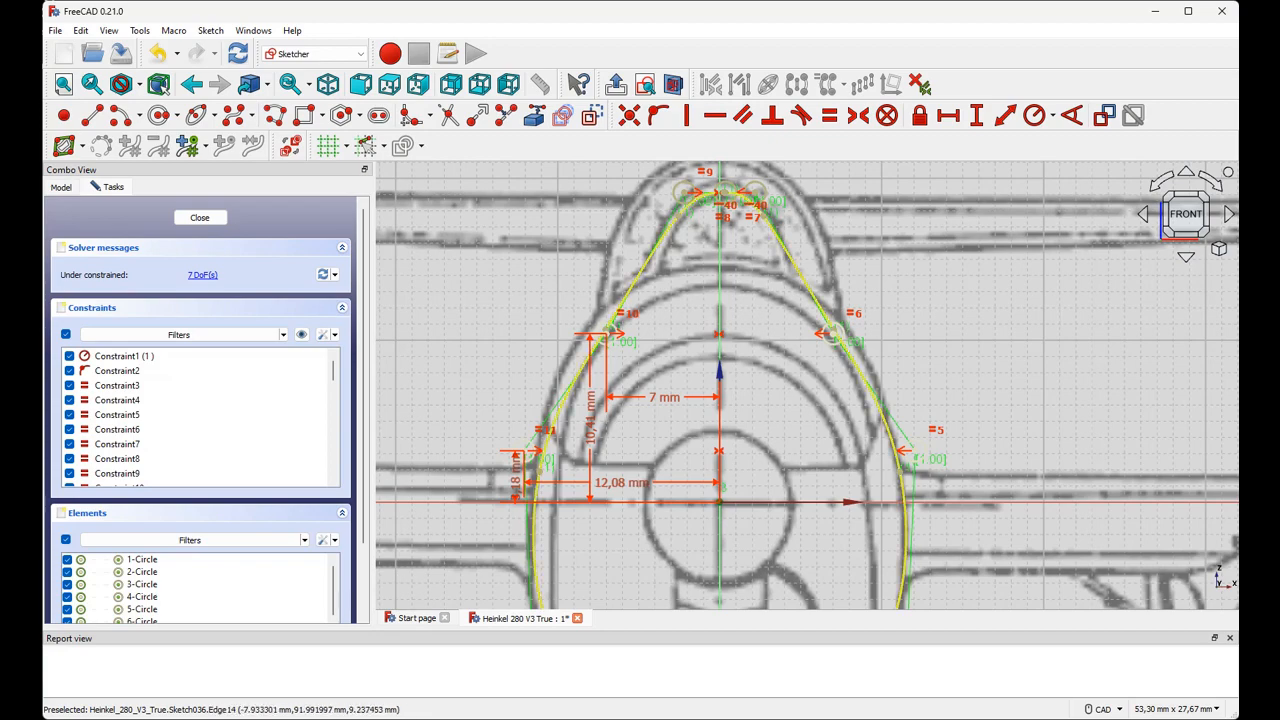
pyautogui.scroll(3, 640, 345)
pyautogui.scroll(-2, 610, 335)
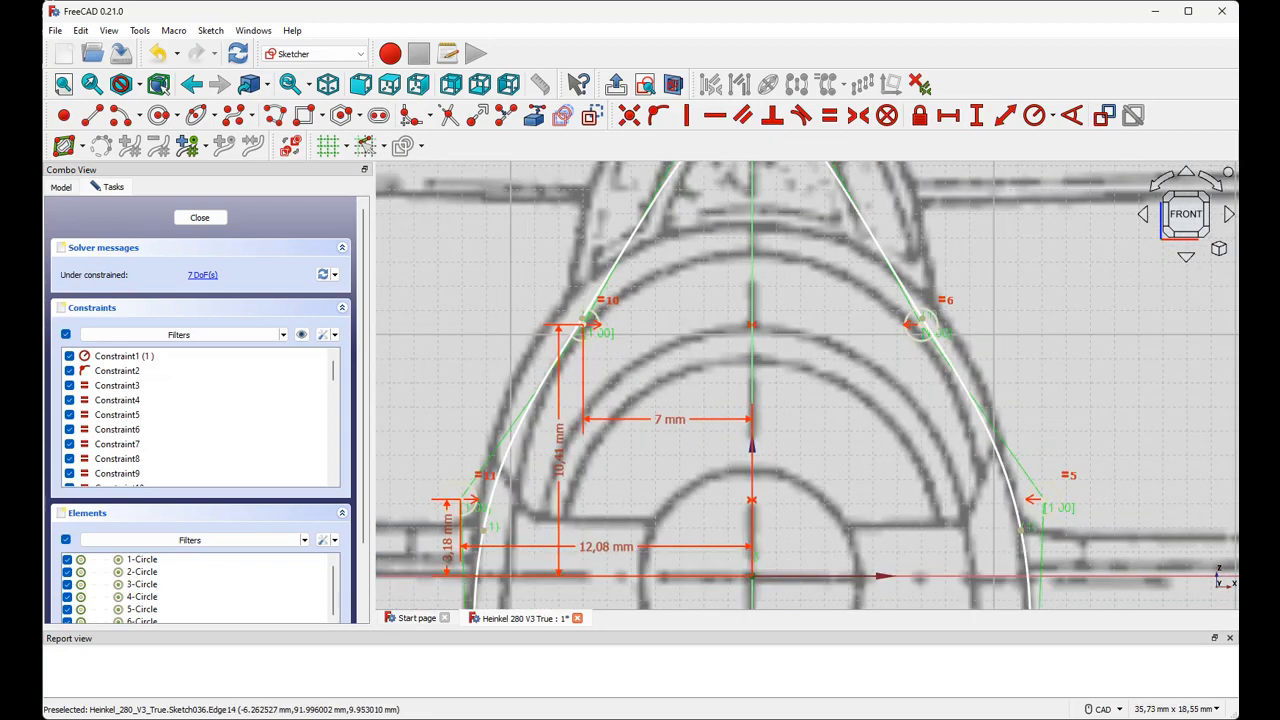
pyautogui.scroll(2, 610, 335)
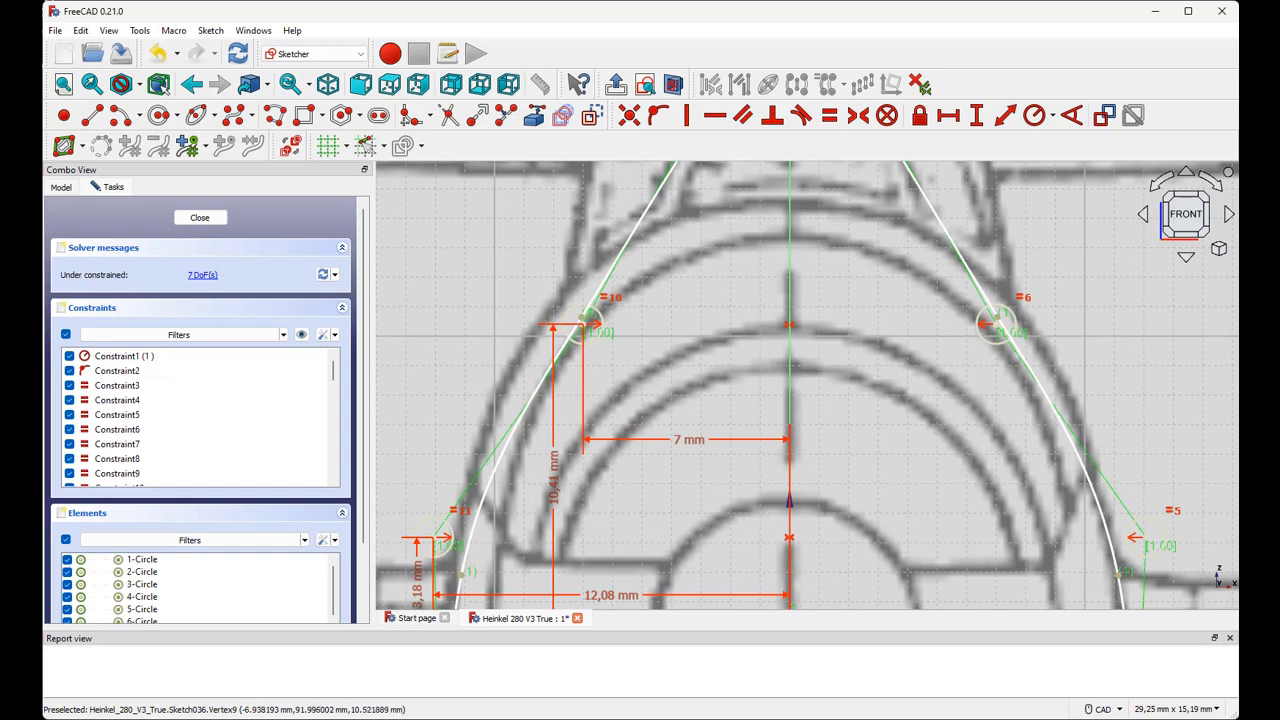
pyautogui.scroll(3, 583, 325)
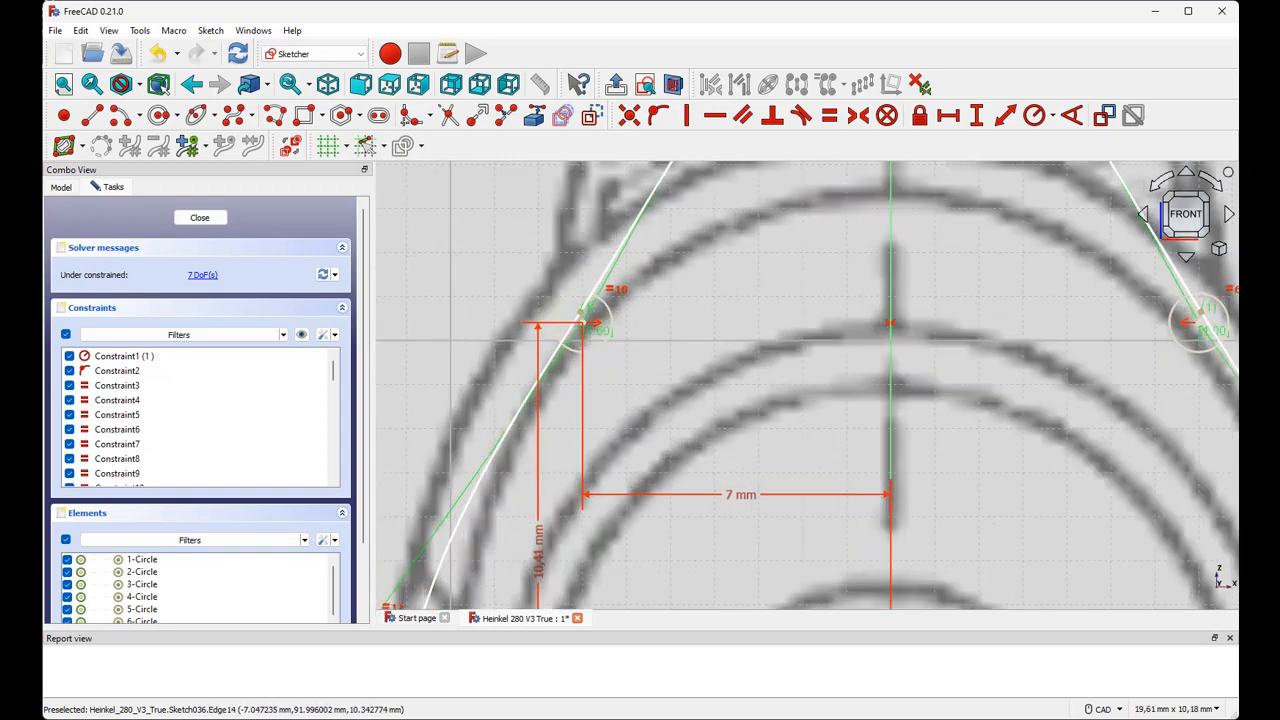
pyautogui.scroll(-4, 583, 323)
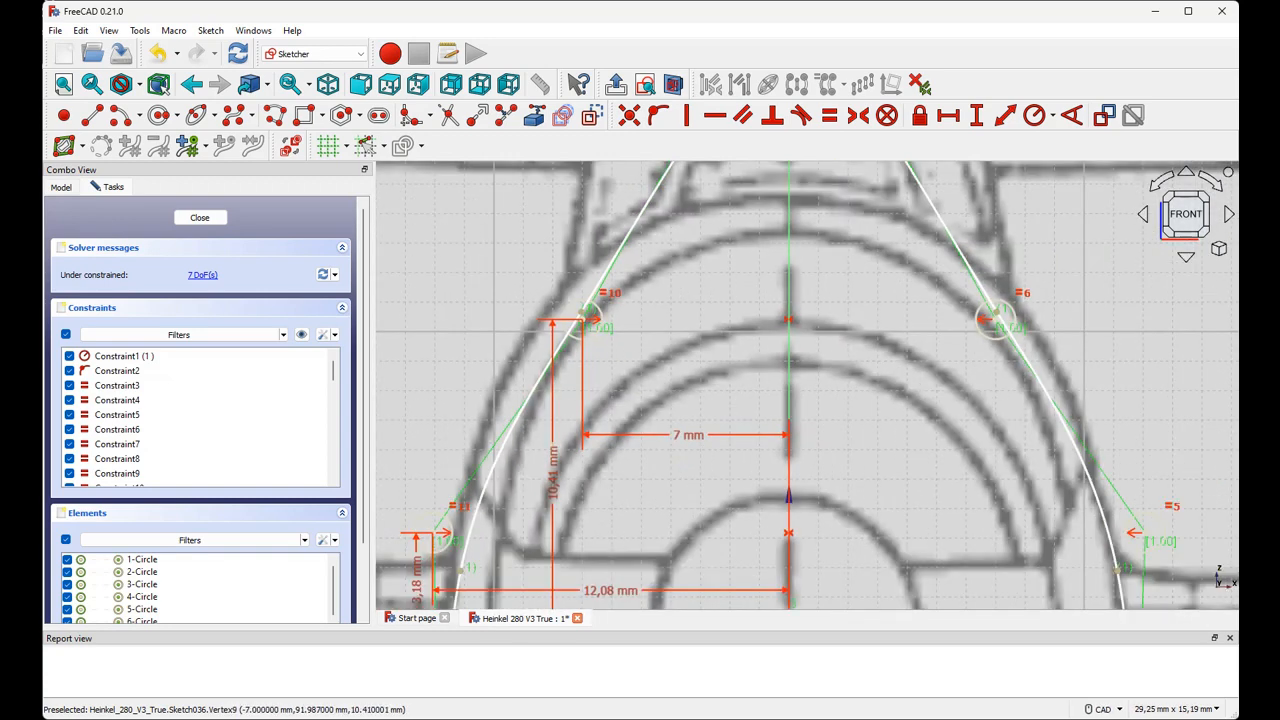
pyautogui.scroll(1, 583, 321)
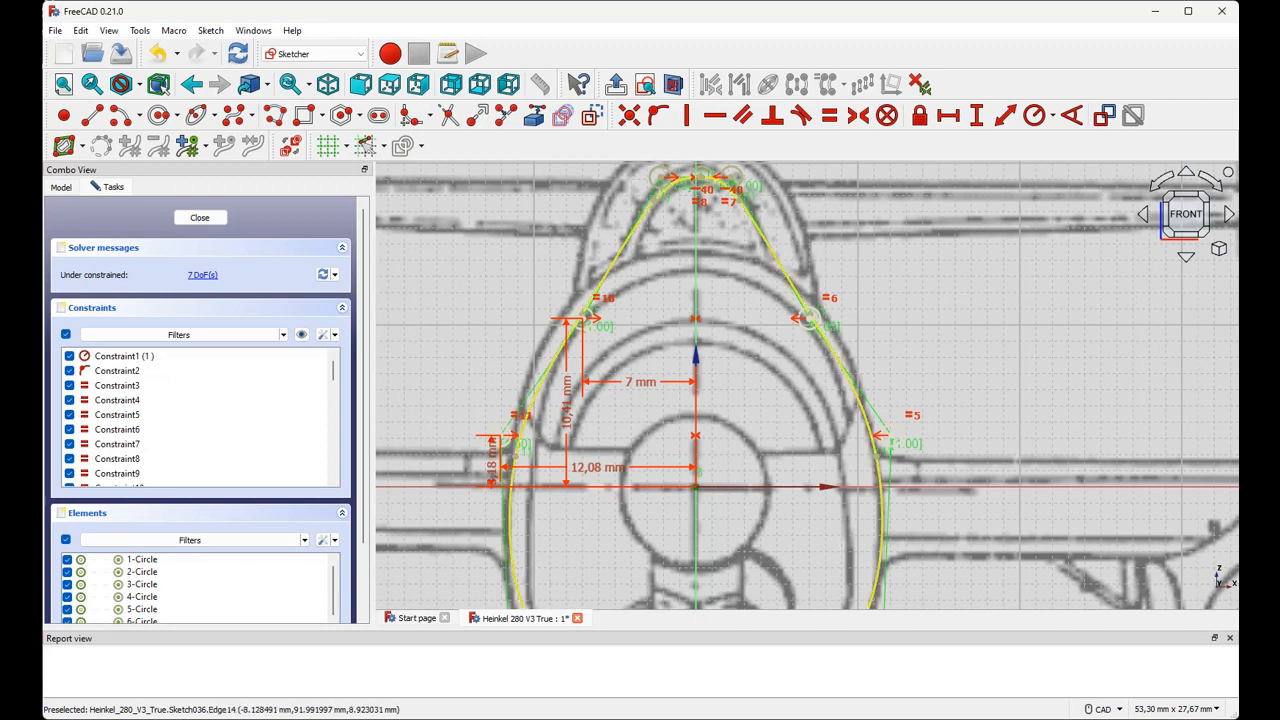
pyautogui.scroll(2, 609, 341)
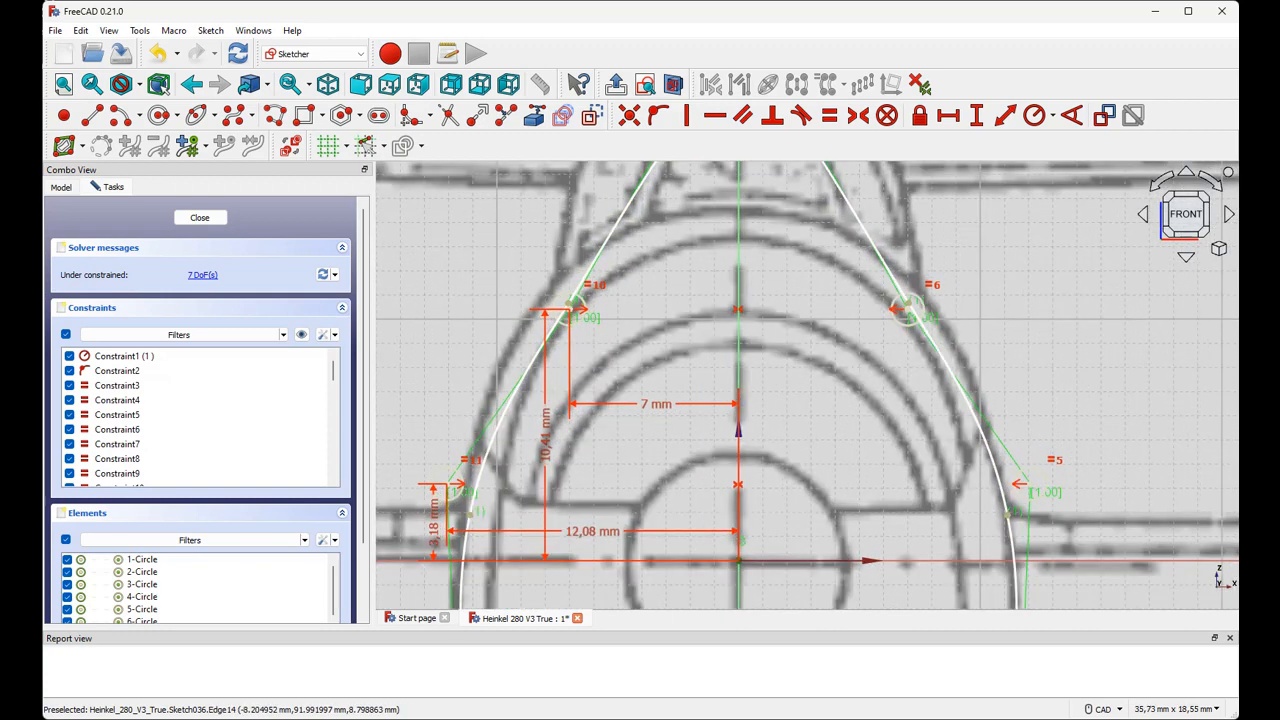
pyautogui.moveTo(609, 341); pyautogui.dragTo(575, 425, button='middle')
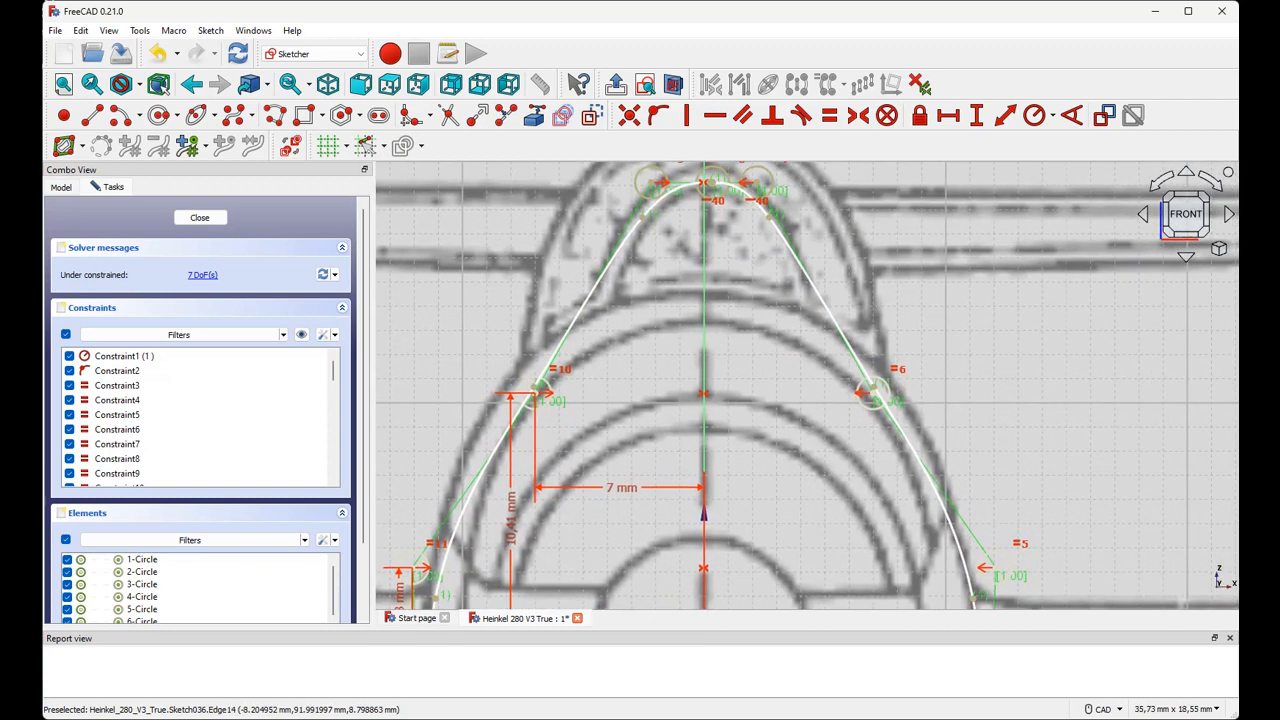
pyautogui.scroll(2, 572, 414)
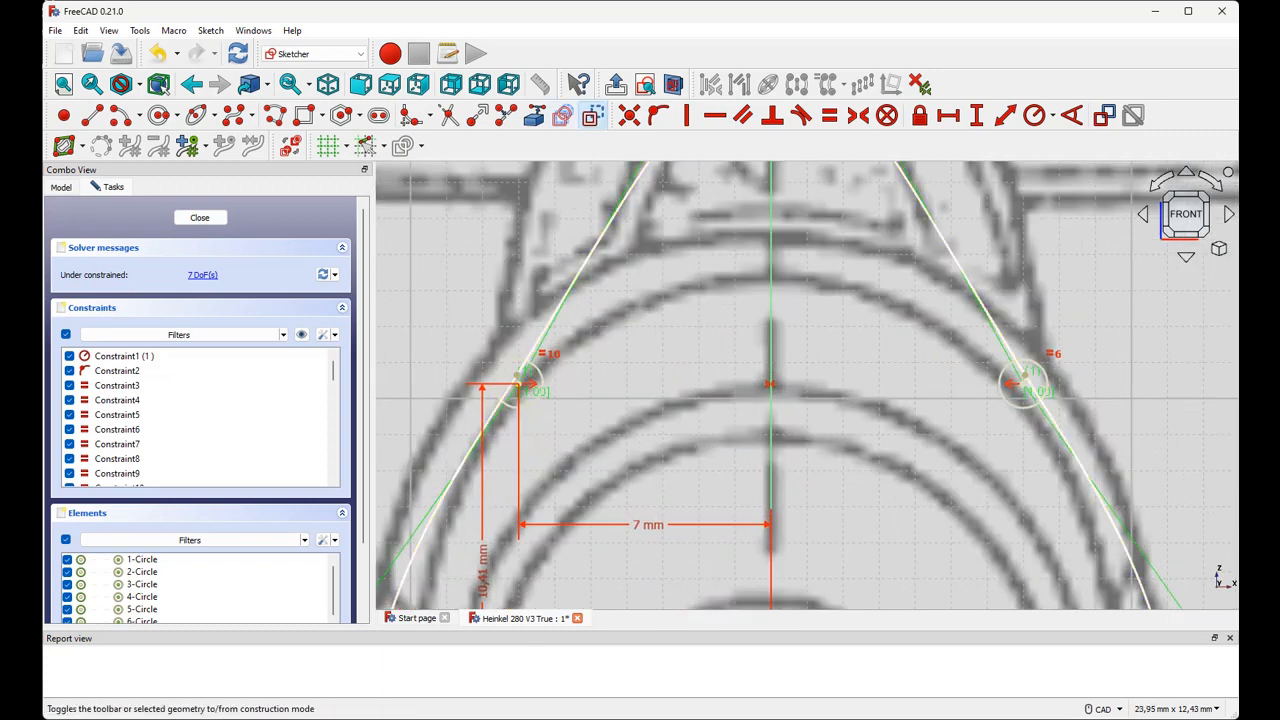
# Draw a horizontal construction line between the upper-left control point with the 7 mm dimension and its mirrored counterpart.
pyautogui.click(91, 115)
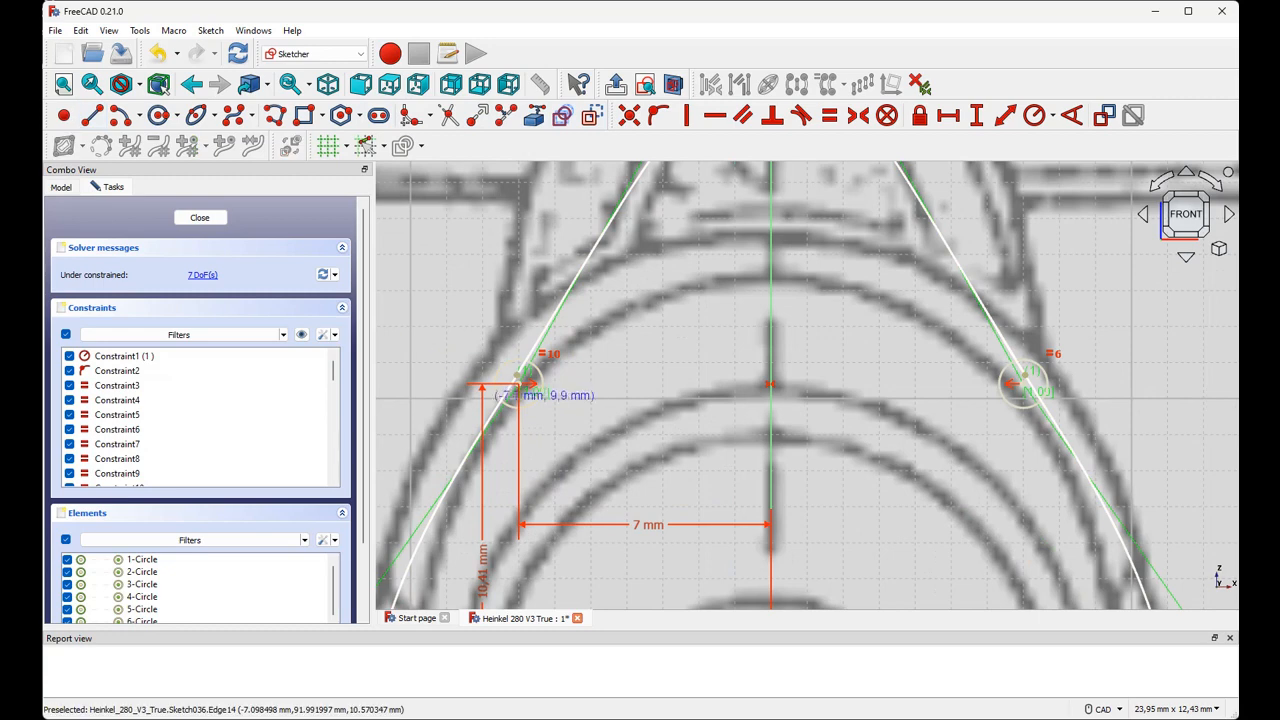
pyautogui.scroll(2, 530, 390)
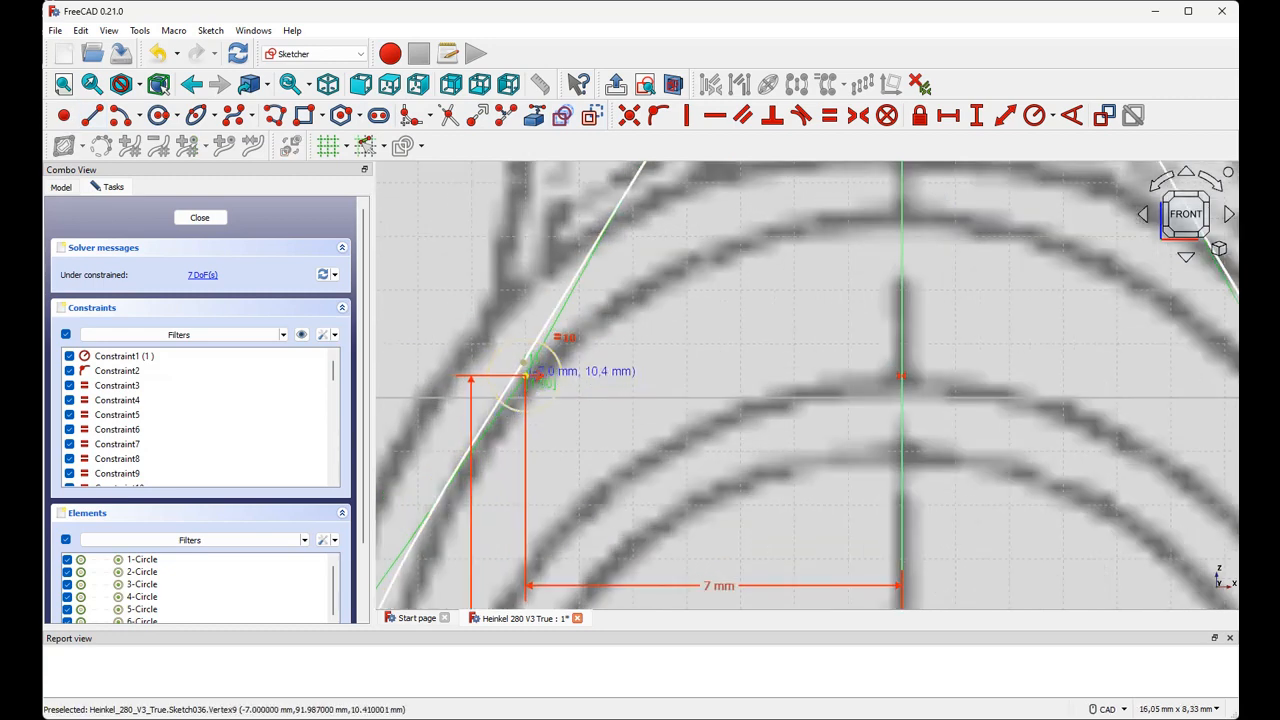
pyautogui.click(530, 376)
pyautogui.scroll(-2, 1085, 362)
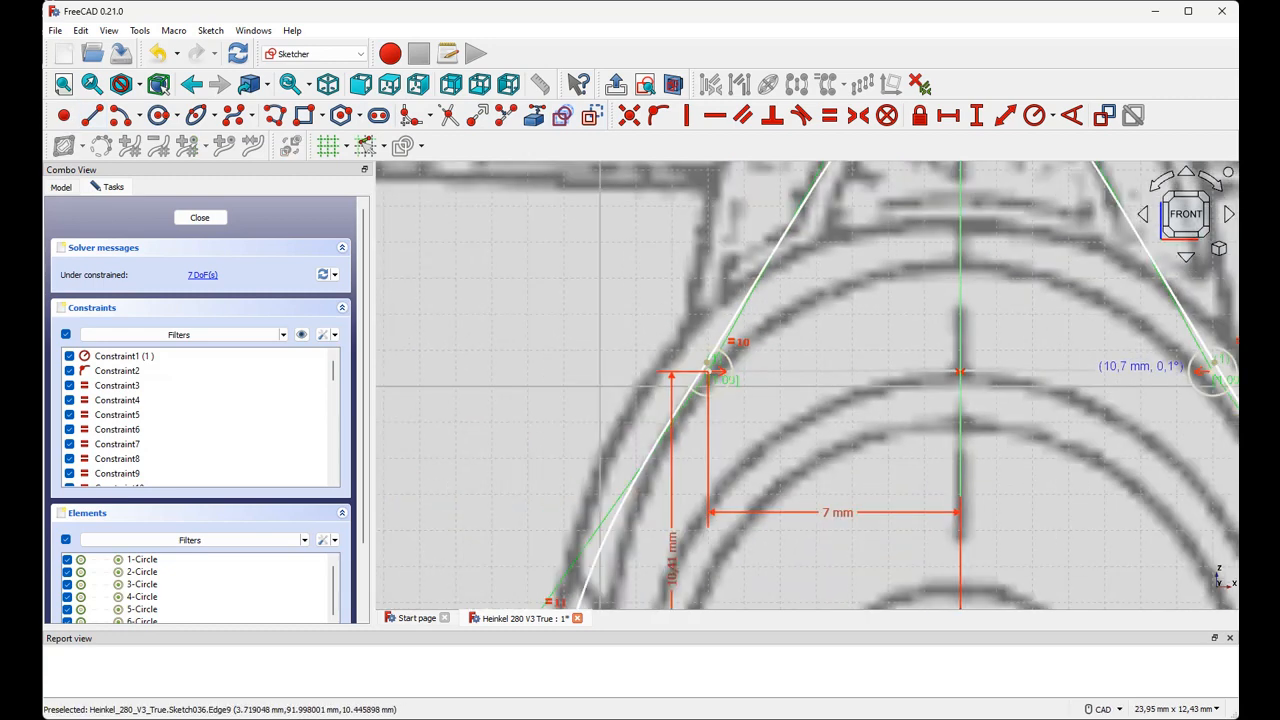
pyautogui.scroll(2, 884, 395)
pyautogui.scroll(2, 808, 408)
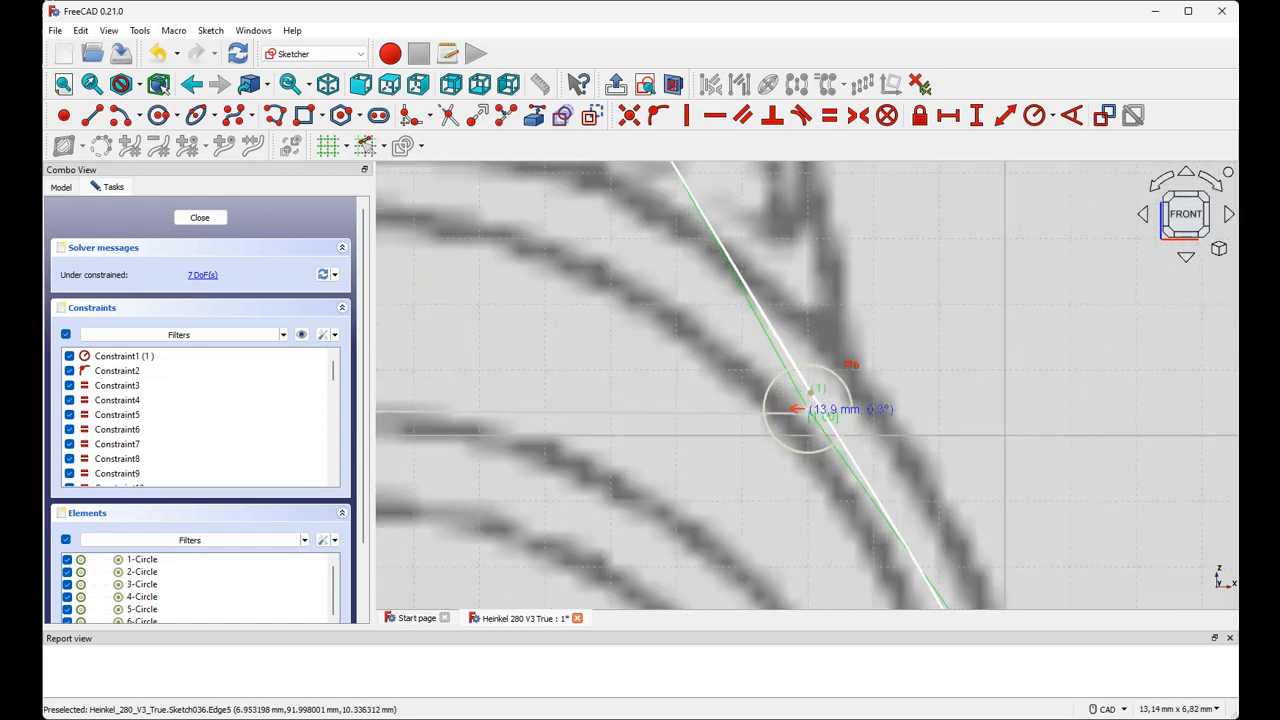
pyautogui.click(808, 408)
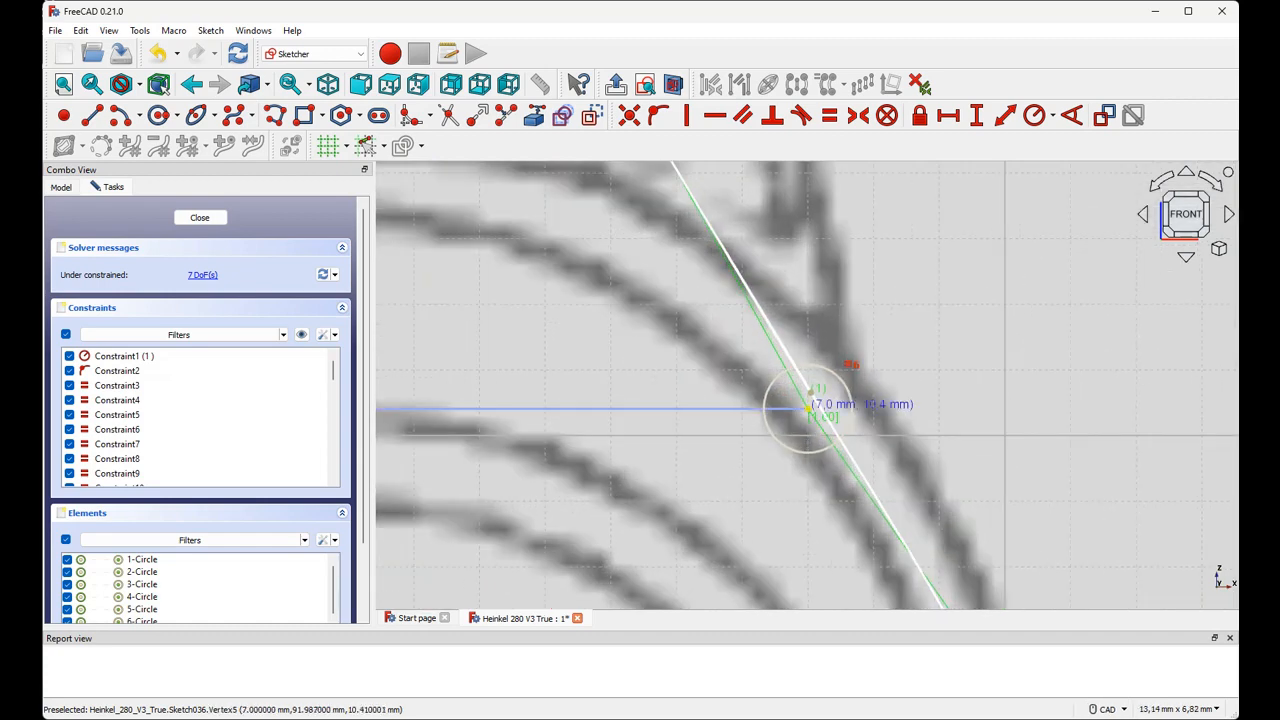
pyautogui.scroll(-3, 740, 440)
pyautogui.scroll(-1, 745, 460)
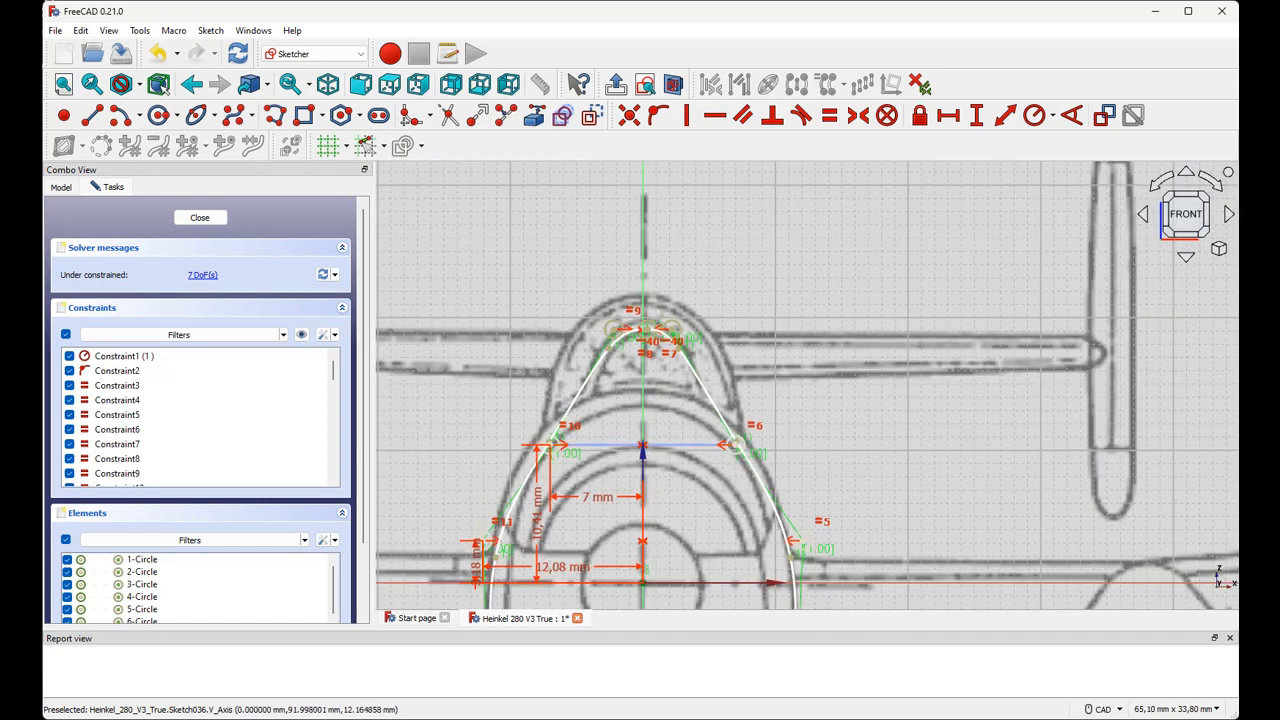
# Draw a construction line from the upper-left control point with the 7 mm dimension to the leftmost control point at the profile's top.
pyautogui.scroll(3, 590, 416)
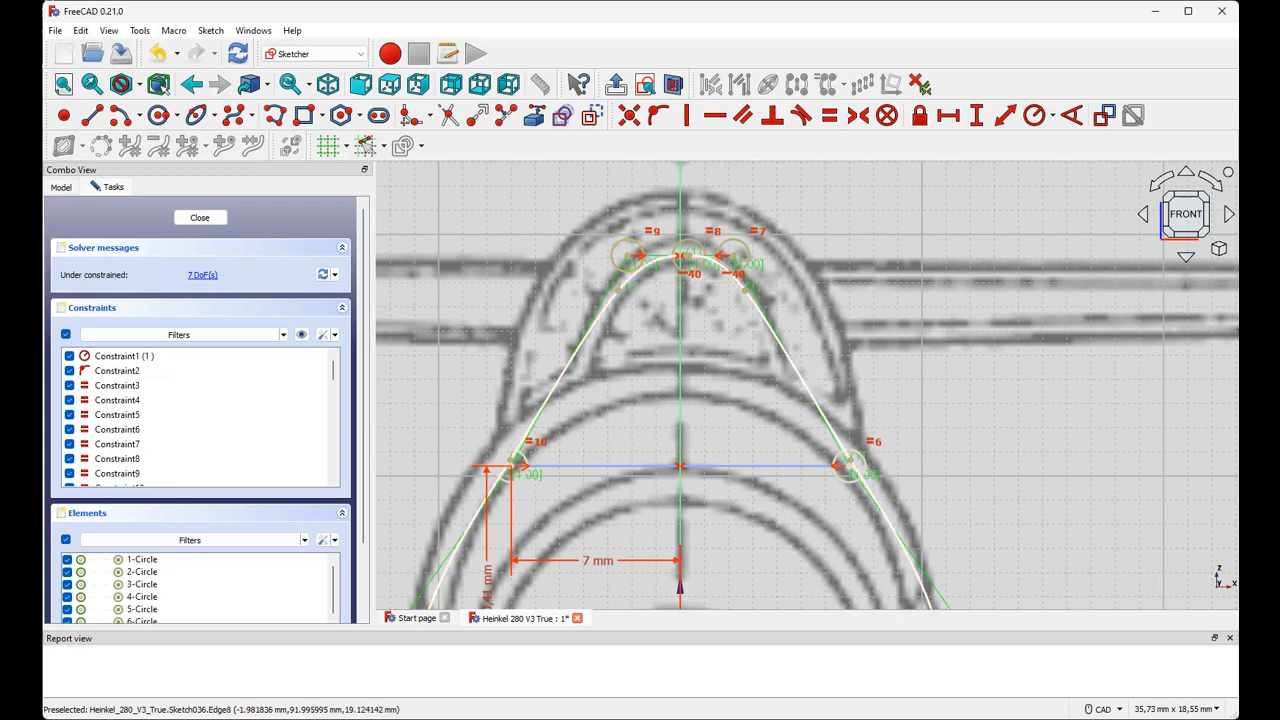
pyautogui.scroll(2, 512, 468)
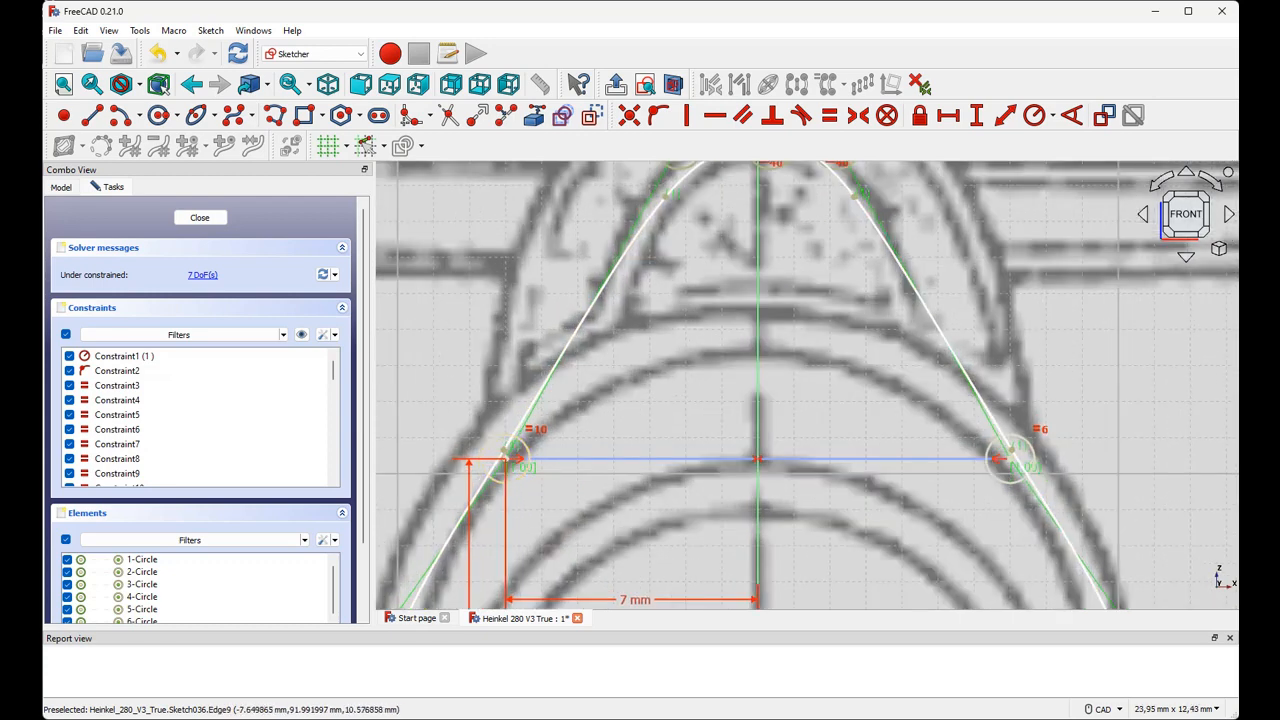
pyautogui.click(91, 115)
pyautogui.scroll(2, 513, 456)
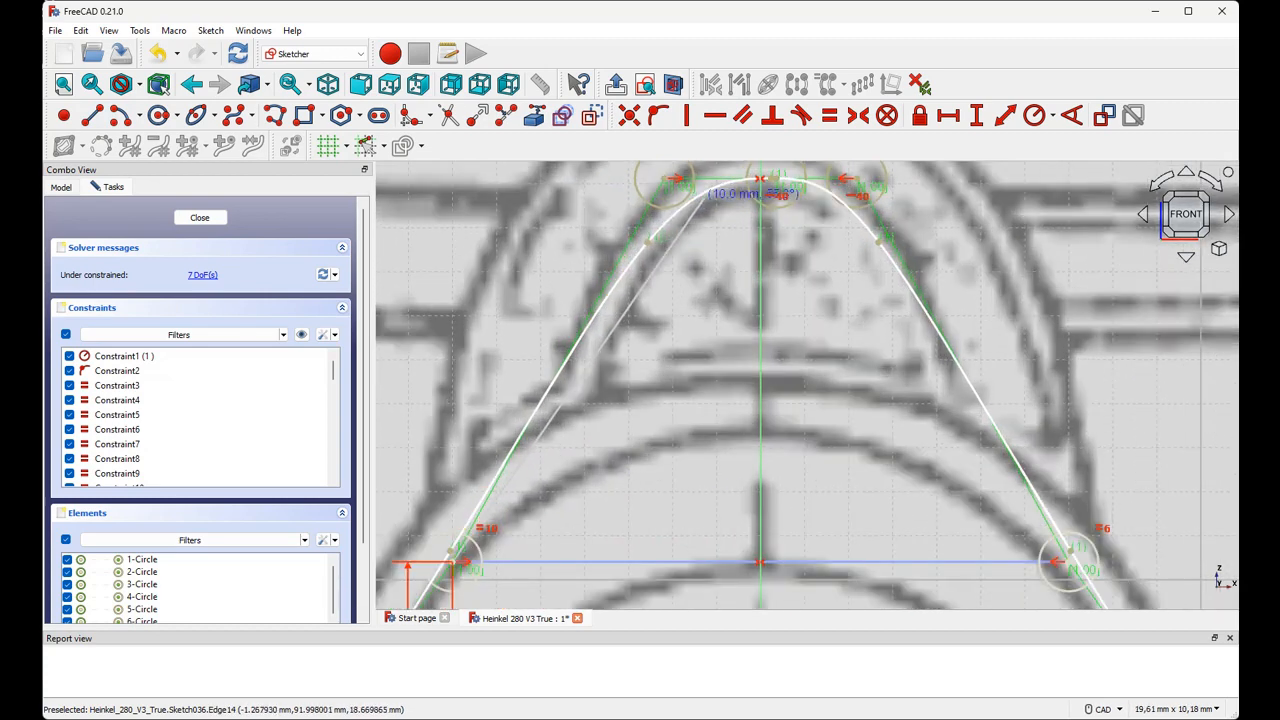
pyautogui.scroll(3, 666, 181)
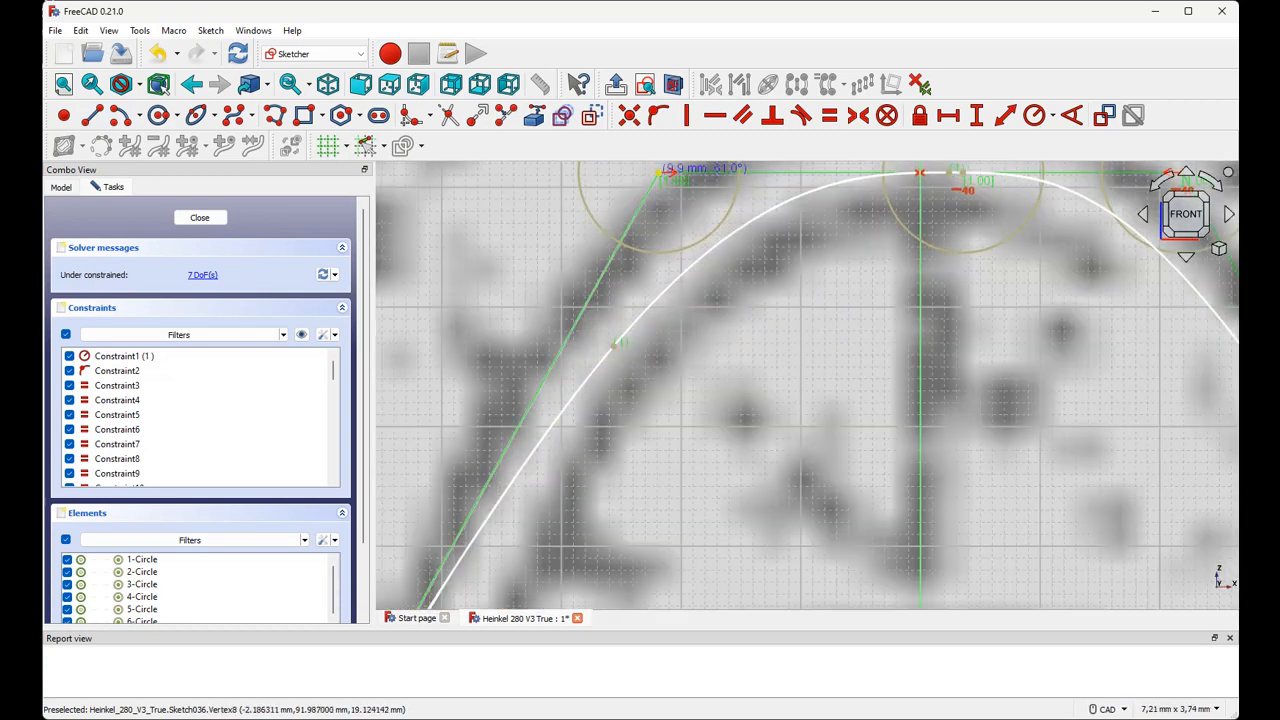
pyautogui.click(658, 173)
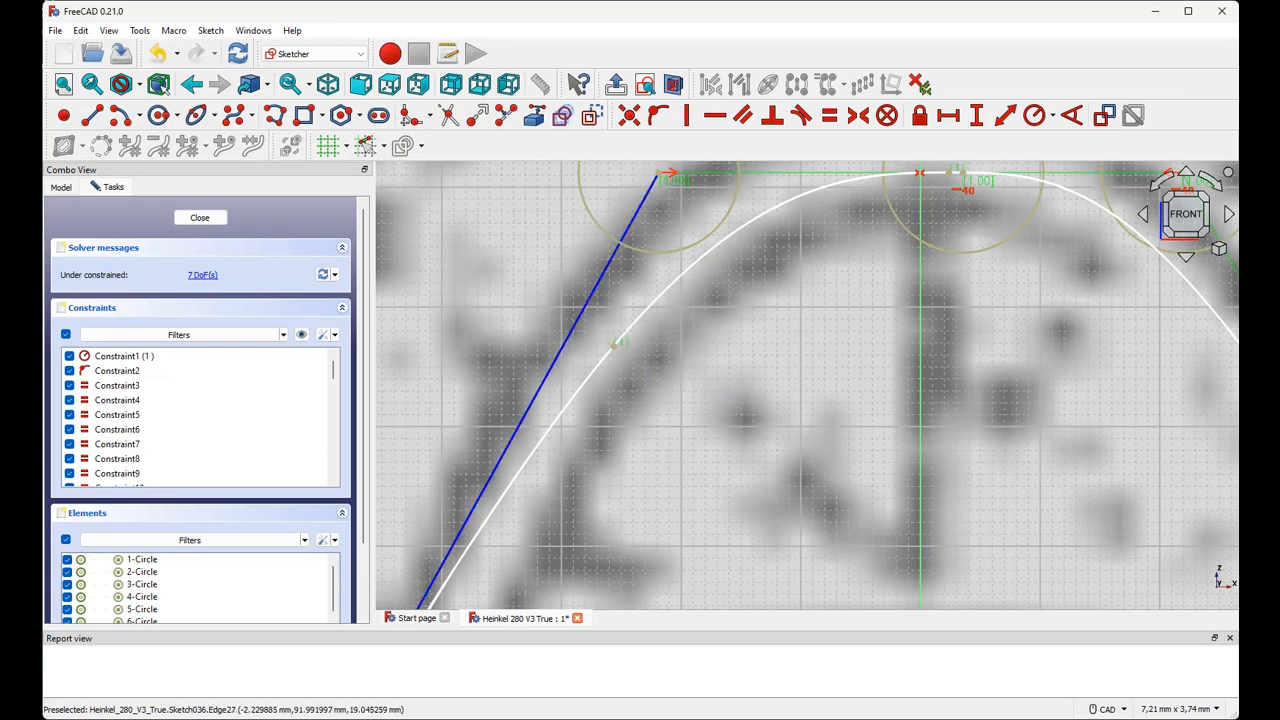
pyautogui.scroll(-7, 660, 415)
pyautogui.moveTo(660, 415); pyautogui.dragTo(688, 237, button='middle')
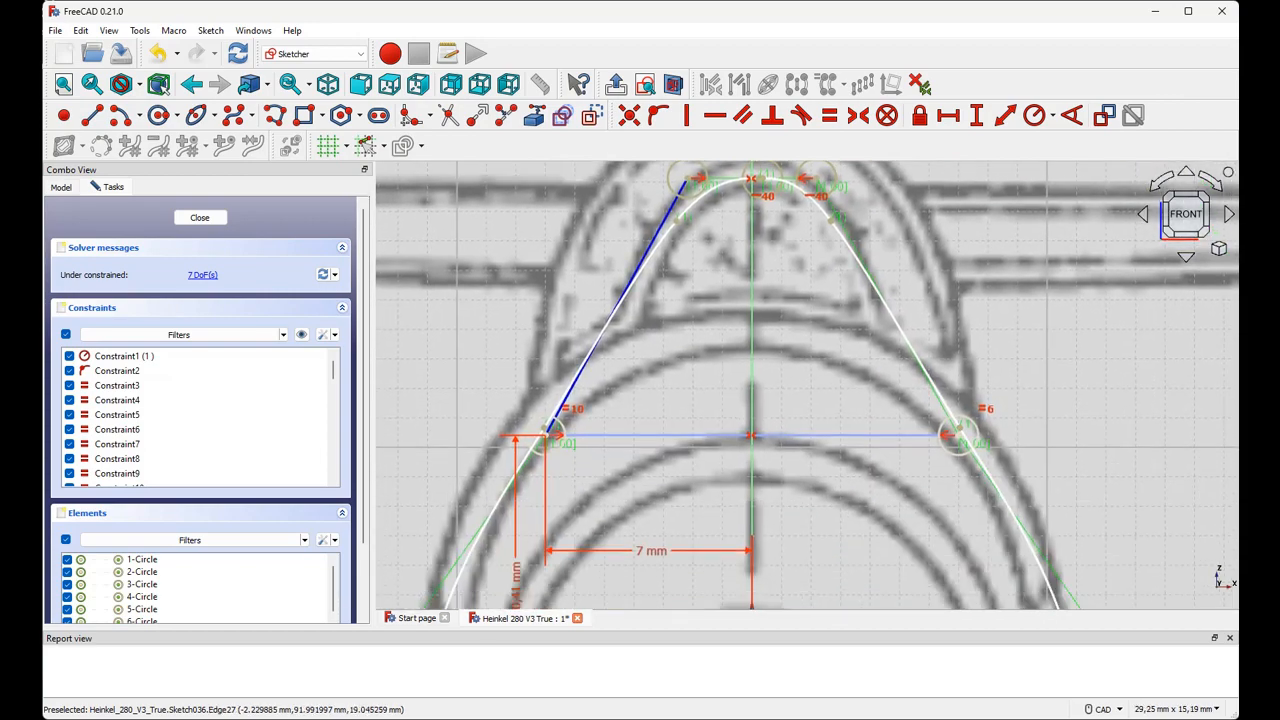
pyautogui.scroll(-1, 607, 515)
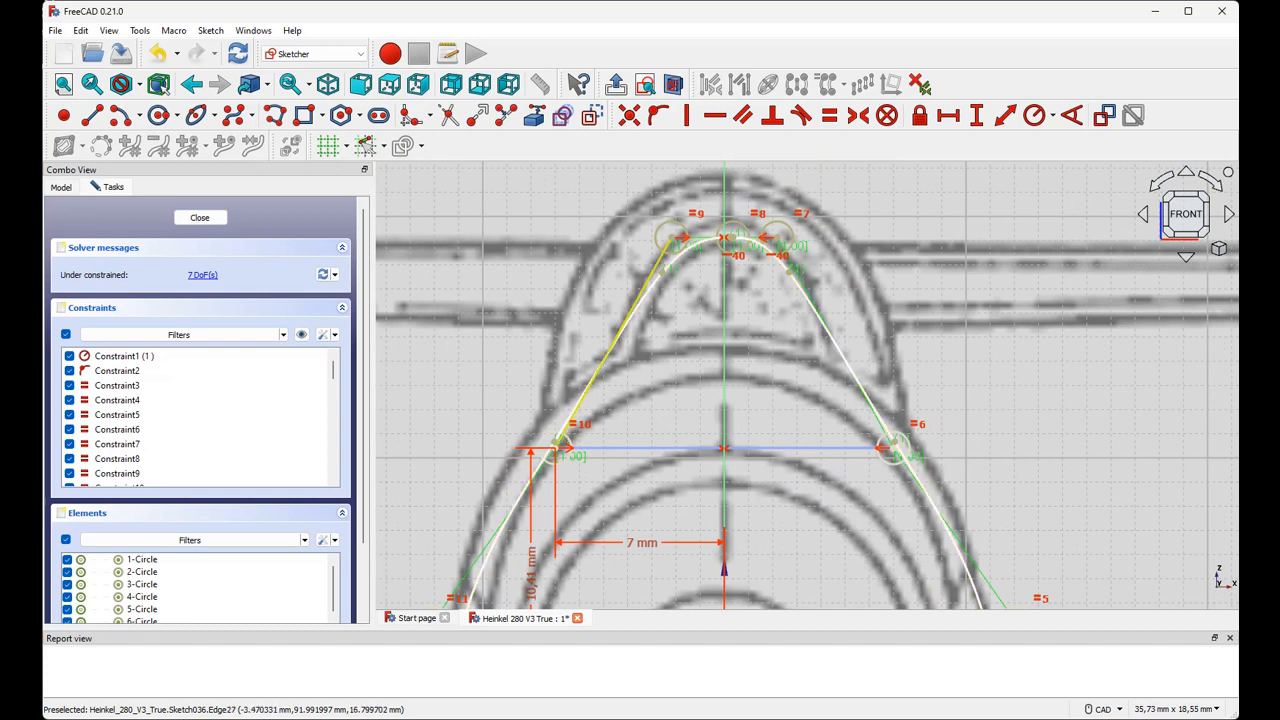
# Constrain the angle between the sloping construction line and the horizontal construction line to 61.08°.
pyautogui.click(640, 294)
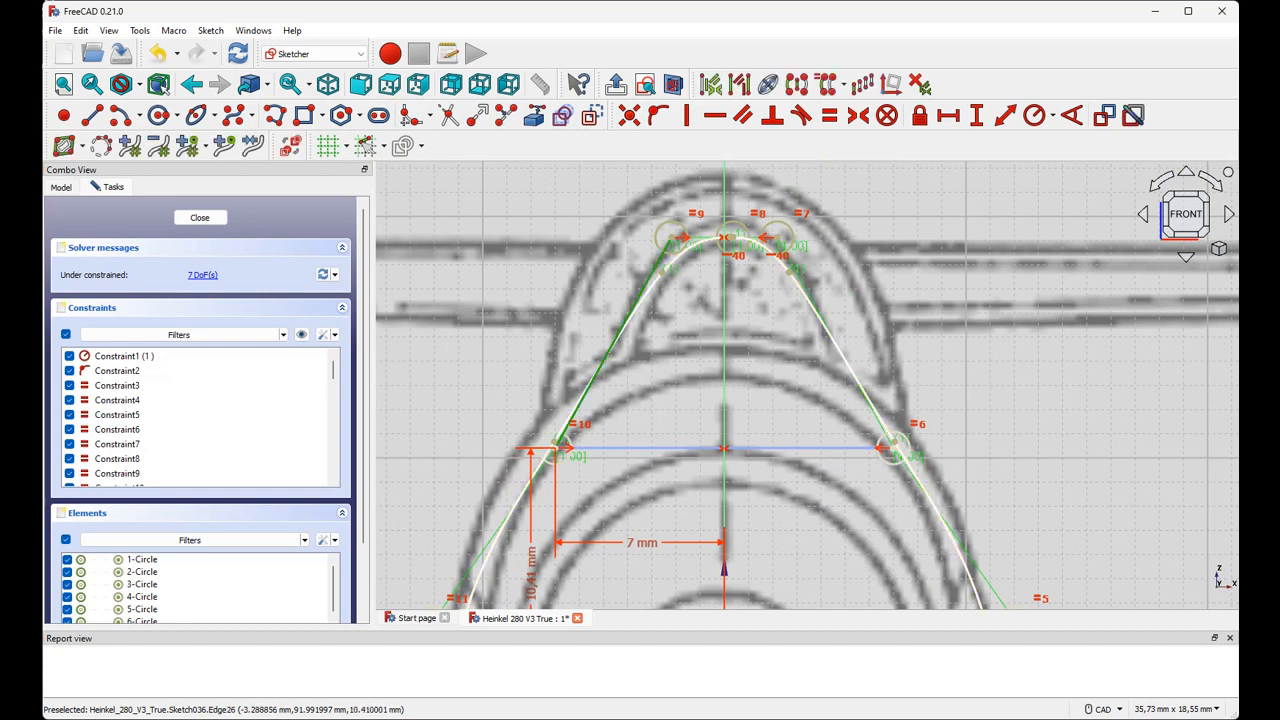
pyautogui.click(750, 448)
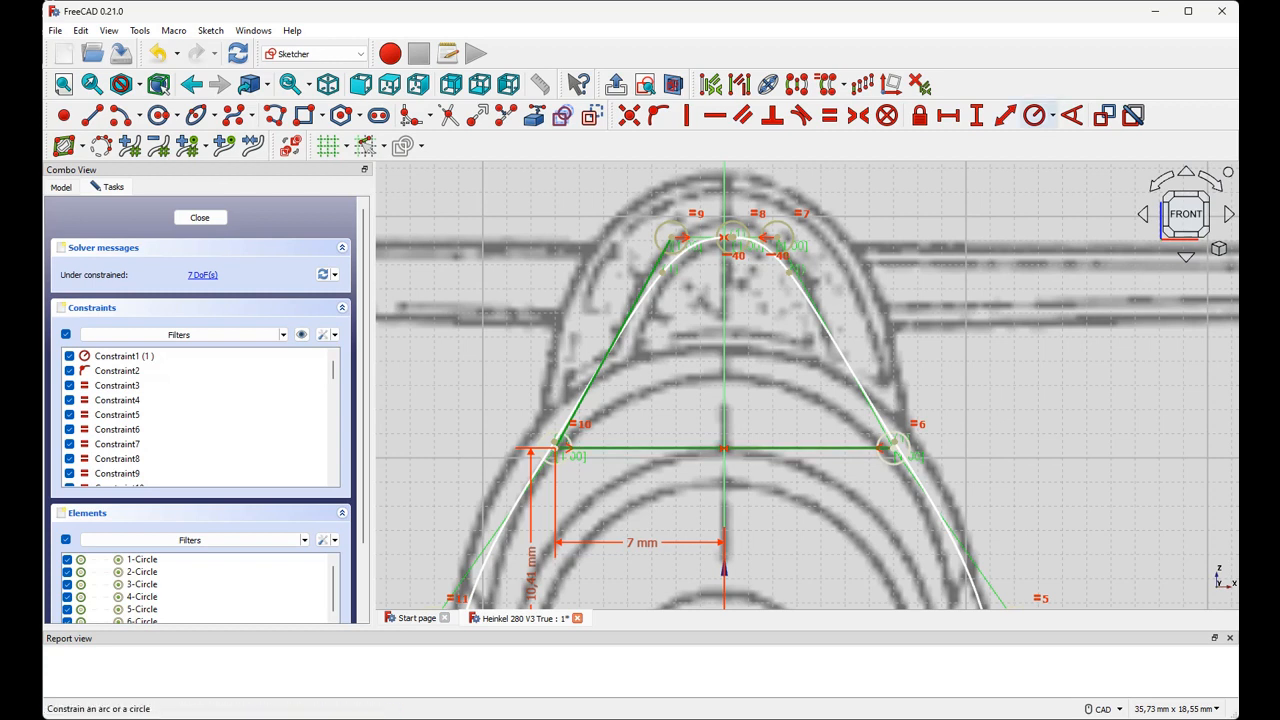
pyautogui.click(1071, 115)
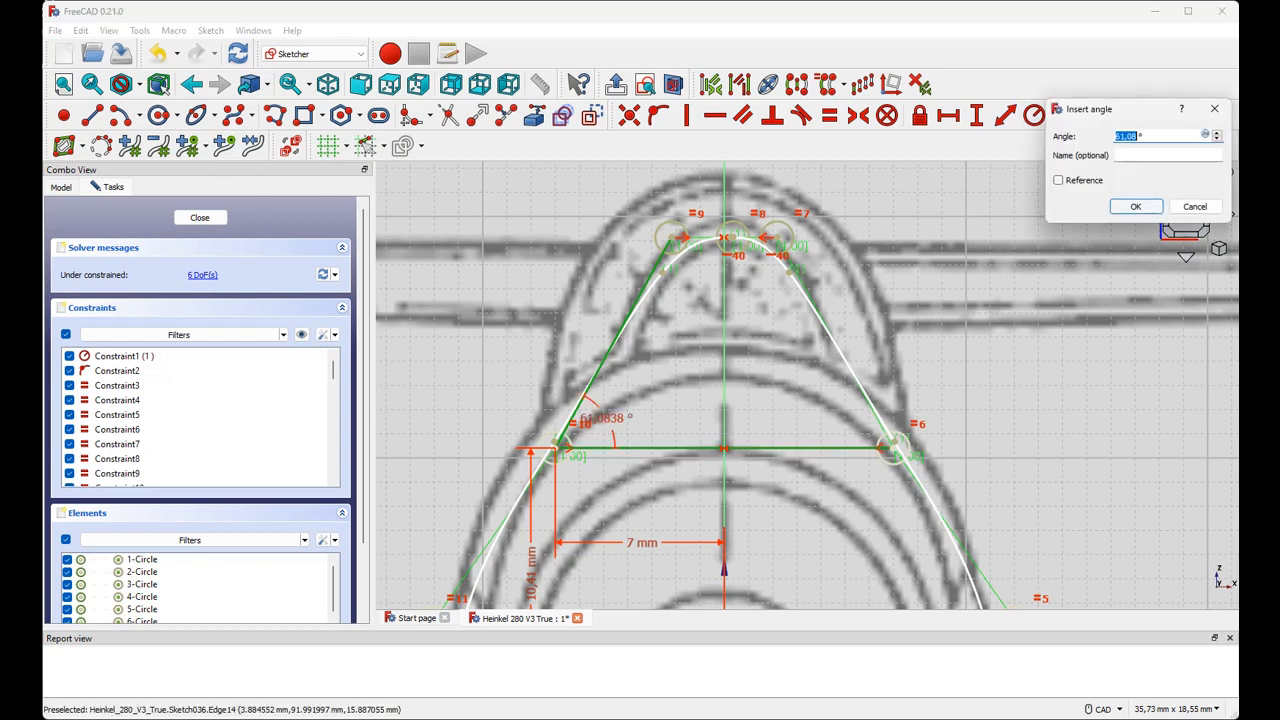
pyautogui.click(1138, 207)
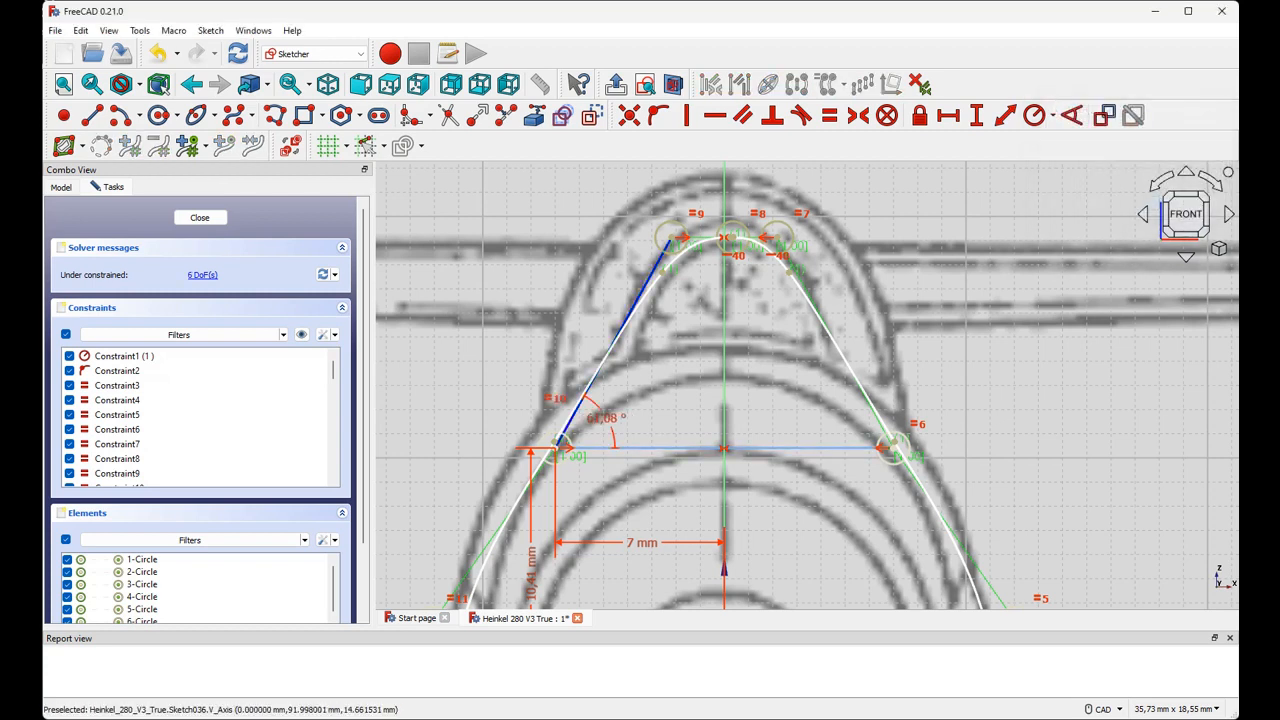
# Move the top-left control point down along the sloping line to about 13 mm above the horizontal axis and close the sketch.
pyautogui.moveTo(668, 244); pyautogui.dragTo(590, 386)
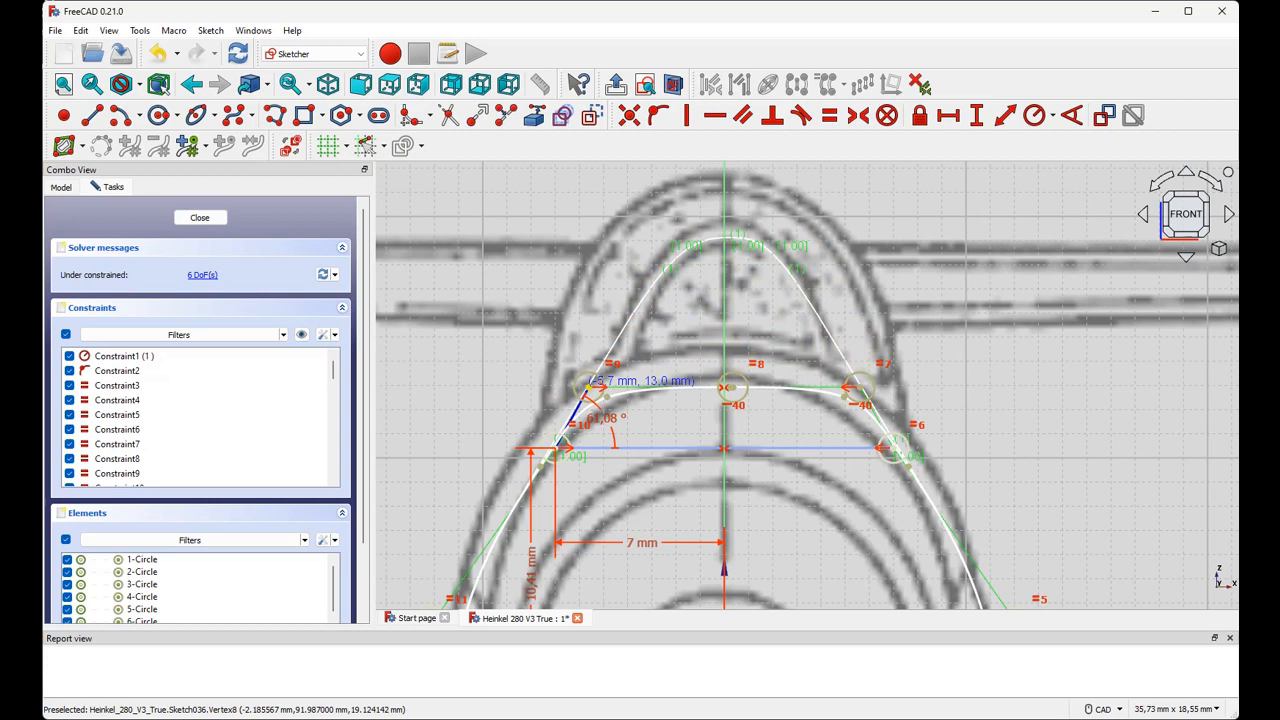
pyautogui.moveTo(590, 386); pyautogui.dragTo(590, 386)
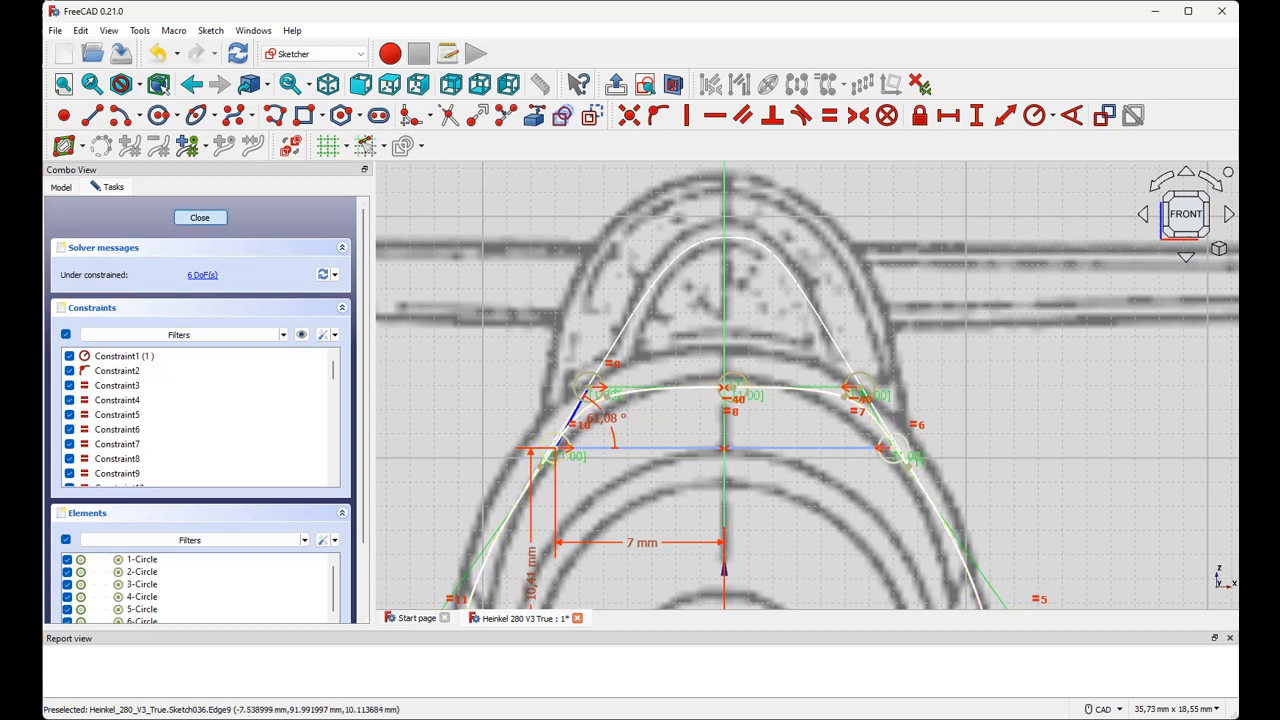
pyautogui.click(200, 217)
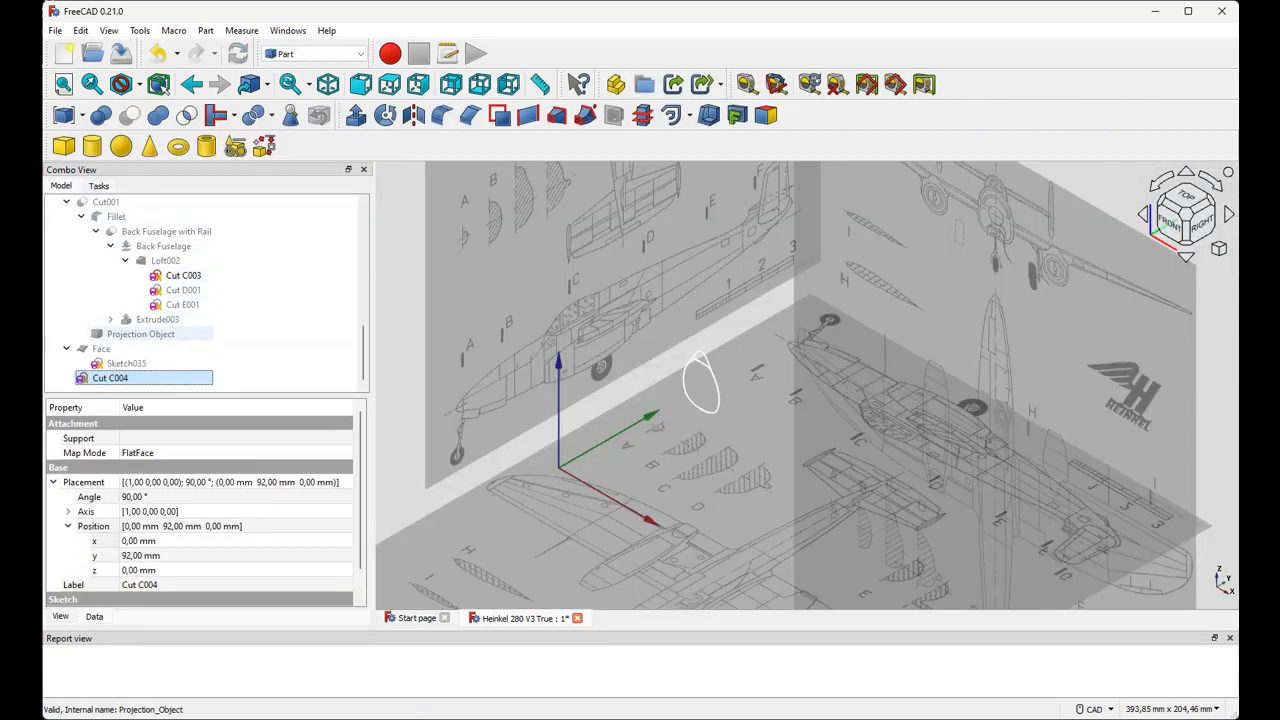
# Hide the Cut C003 sketch and show the Skeleton Right sketch.
pyautogui.click(184, 276)
pyautogui.press('space')
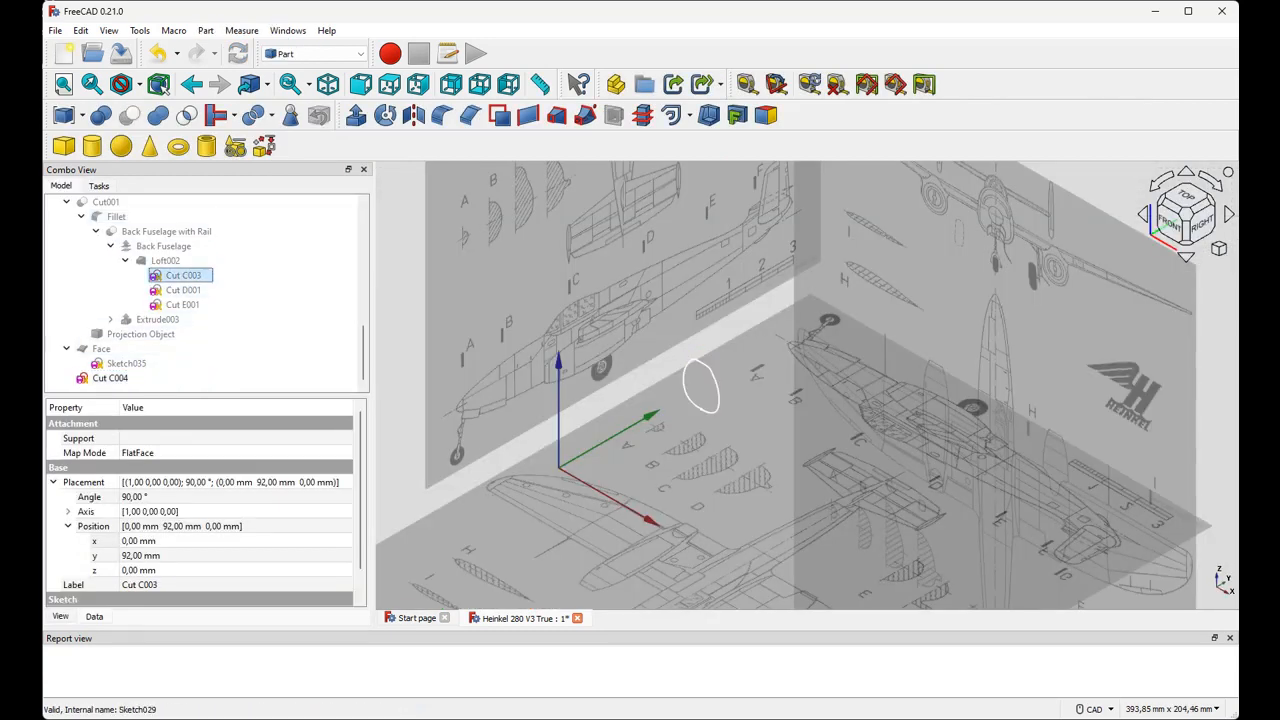
pyautogui.scroll(10, 184, 265)
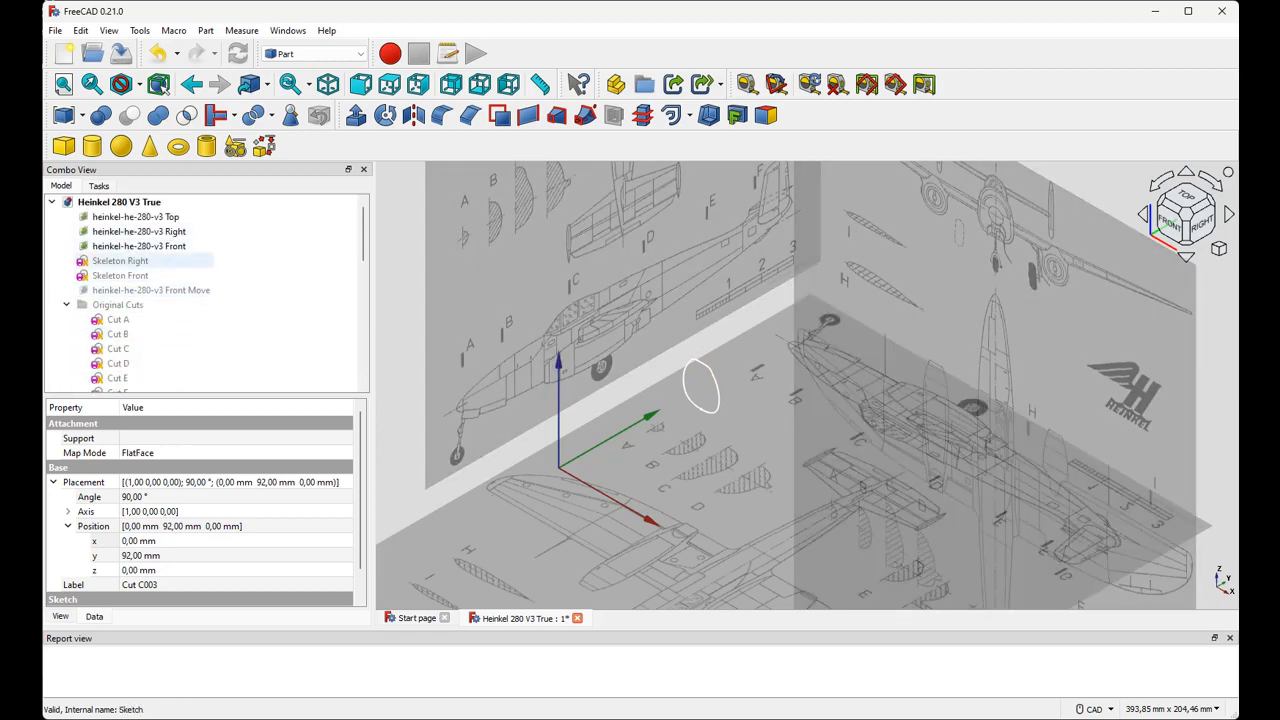
pyautogui.click(130, 260)
pyautogui.press('space')
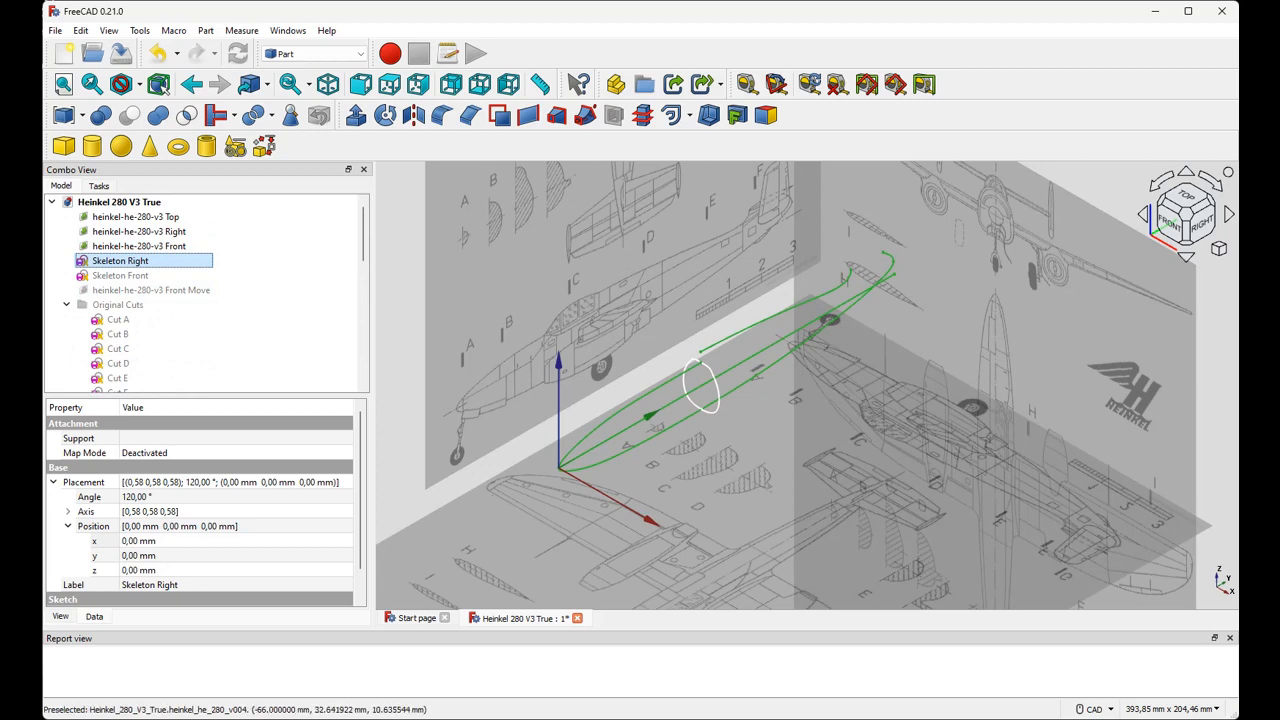
# Examine the top of the Cut C004 section against the Skeleton Right curves and the blueprint in the right view.
pyautogui.click(418, 84)
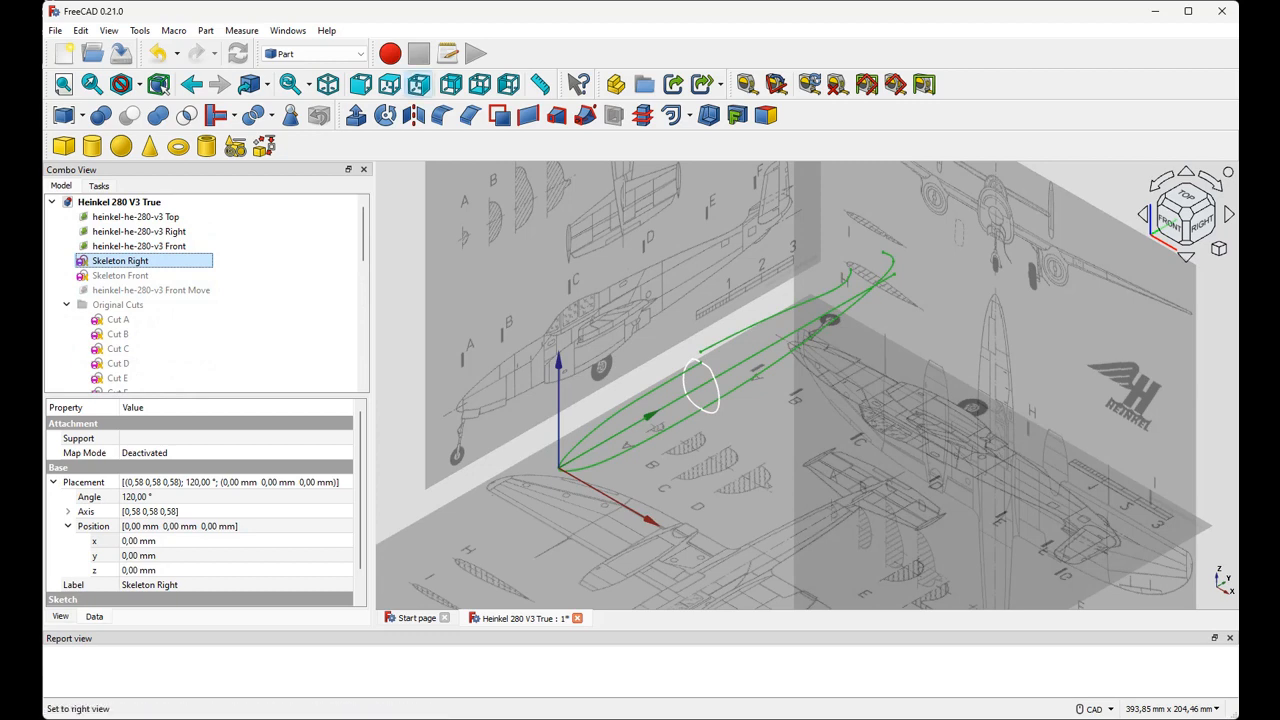
pyautogui.scroll(2, 520, 400)
pyautogui.scroll(1, 688, 227)
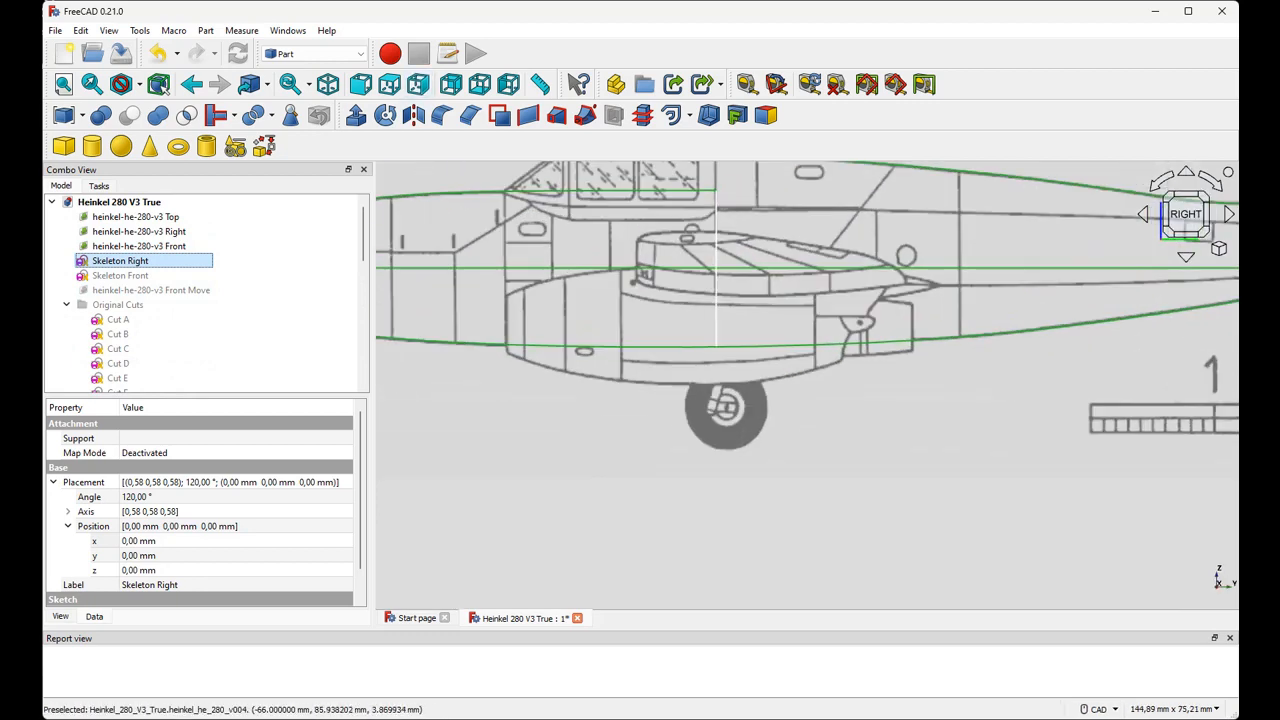
pyautogui.scroll(1, 688, 227)
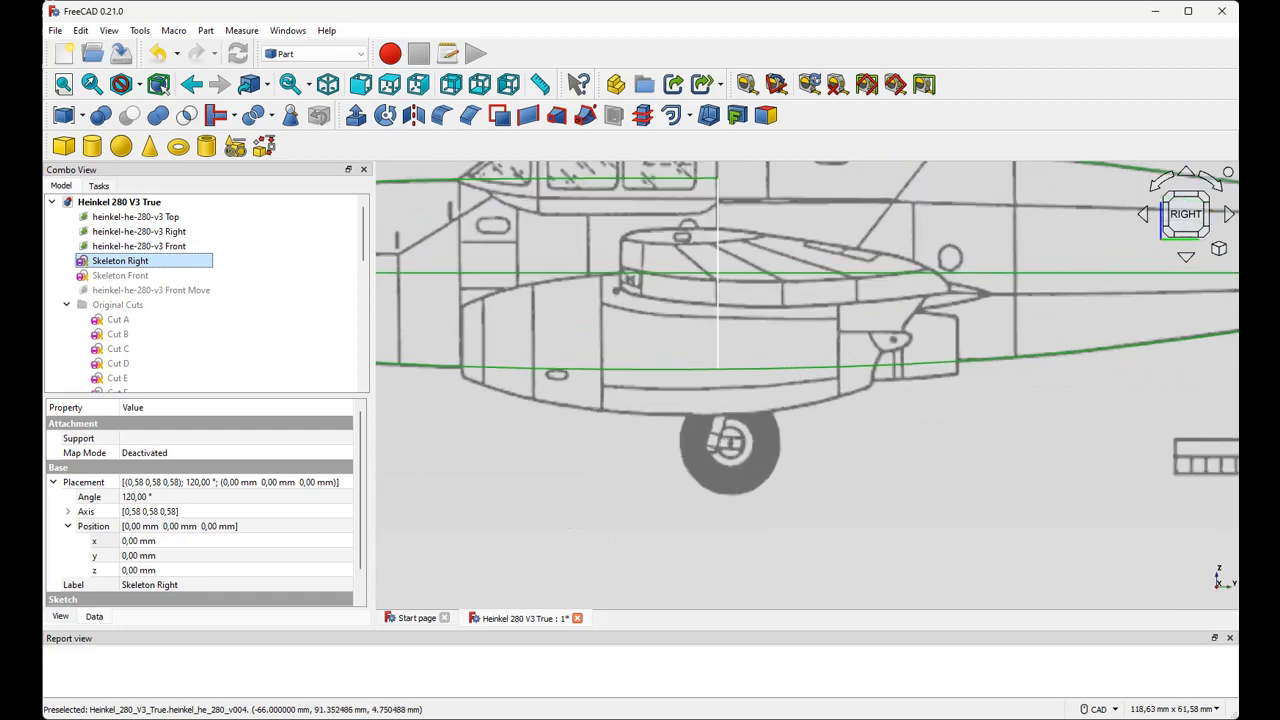
pyautogui.scroll(1, 688, 227)
pyautogui.scroll(1, 688, 227)
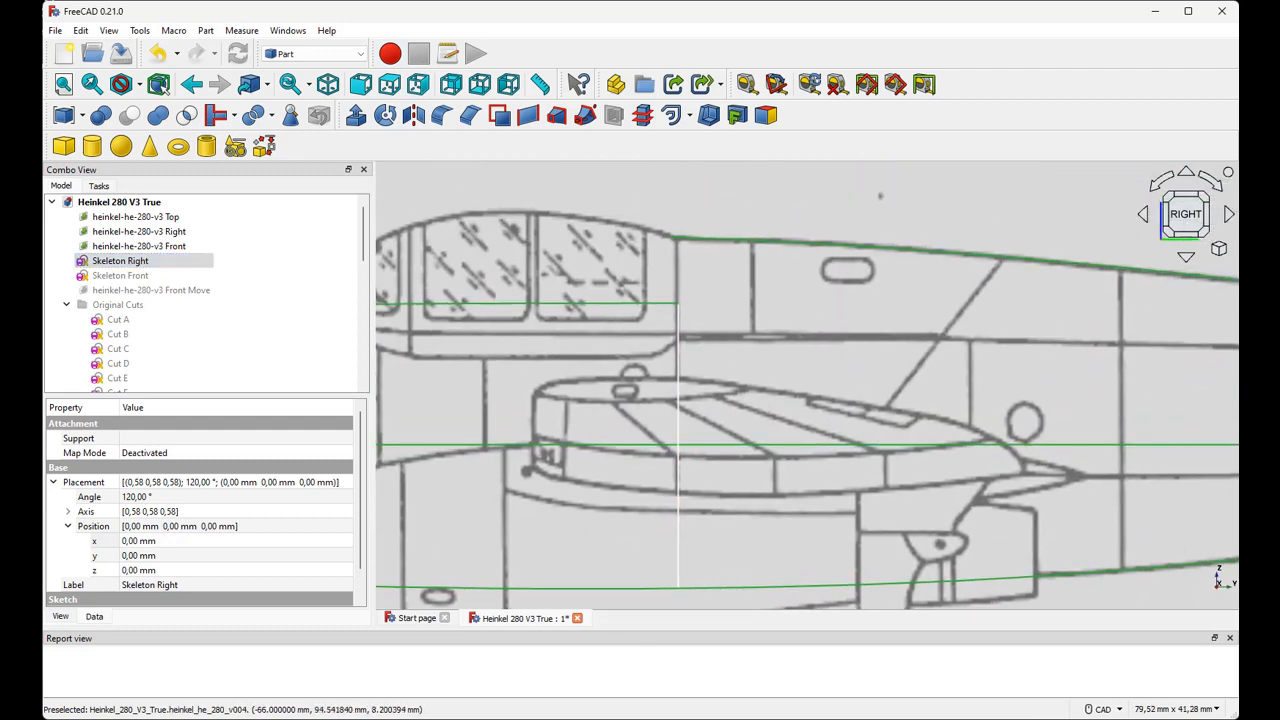
pyautogui.scroll(2, 690, 340)
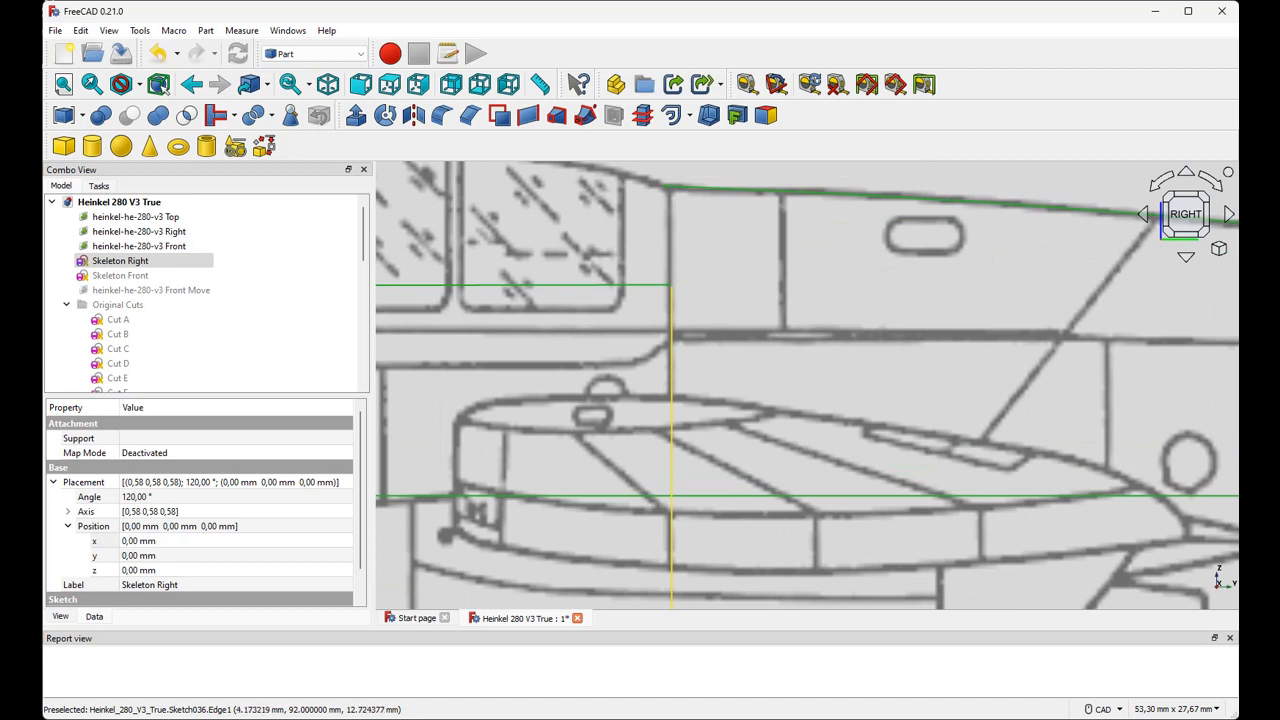
# Reopen the Cut C004 sketch and, from the side, raise its top middle control point to the end of the skeleton's horizontal line.
pyautogui.scroll(-10, 130, 340)
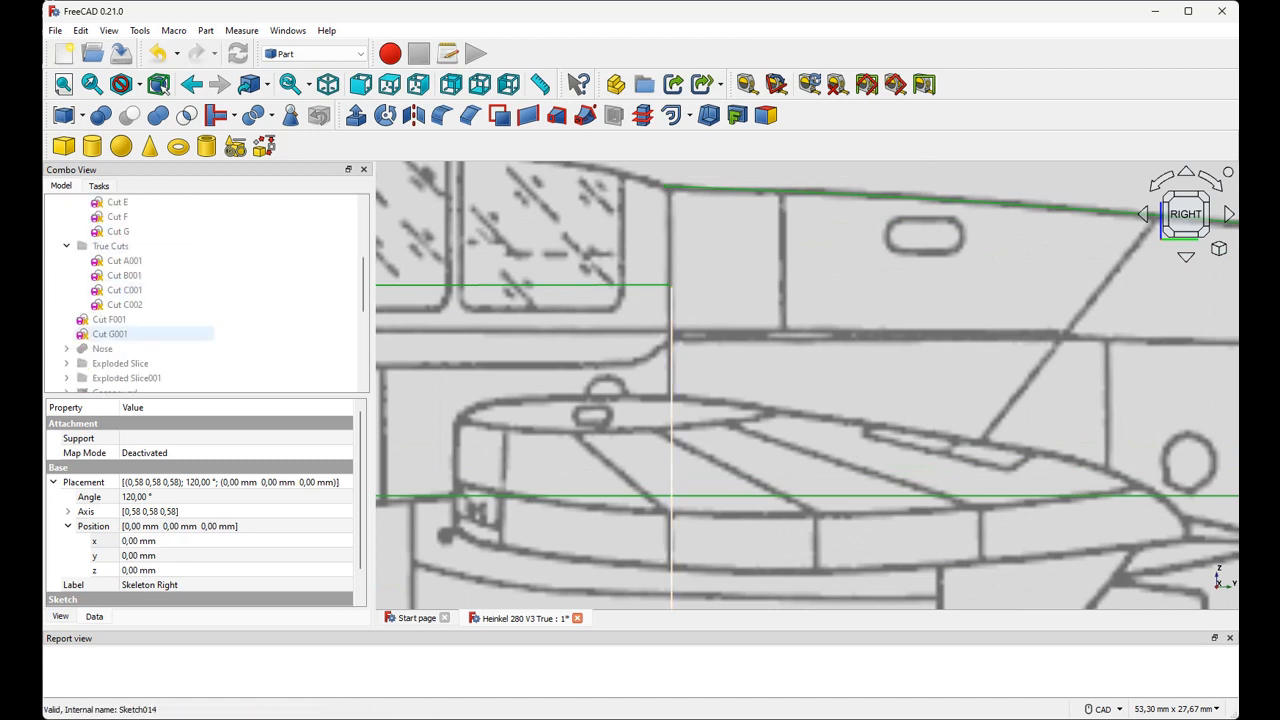
pyautogui.click(112, 378)
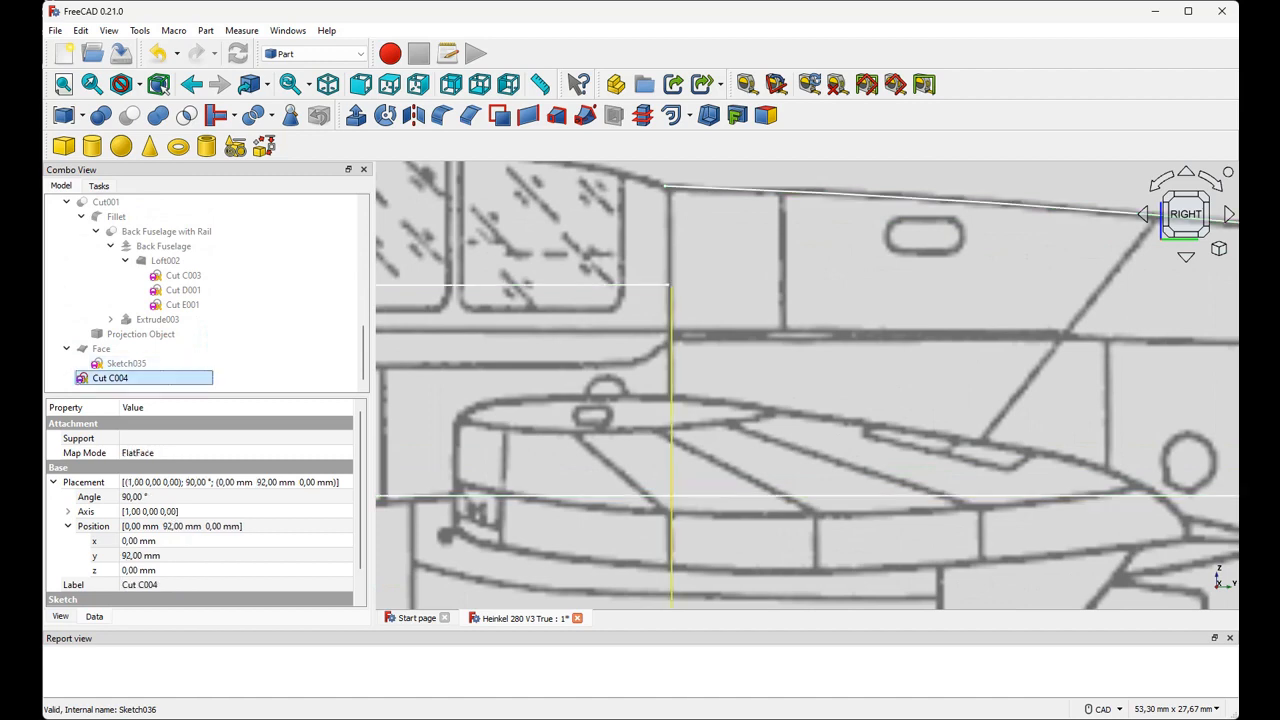
pyautogui.doubleClick(112, 378)
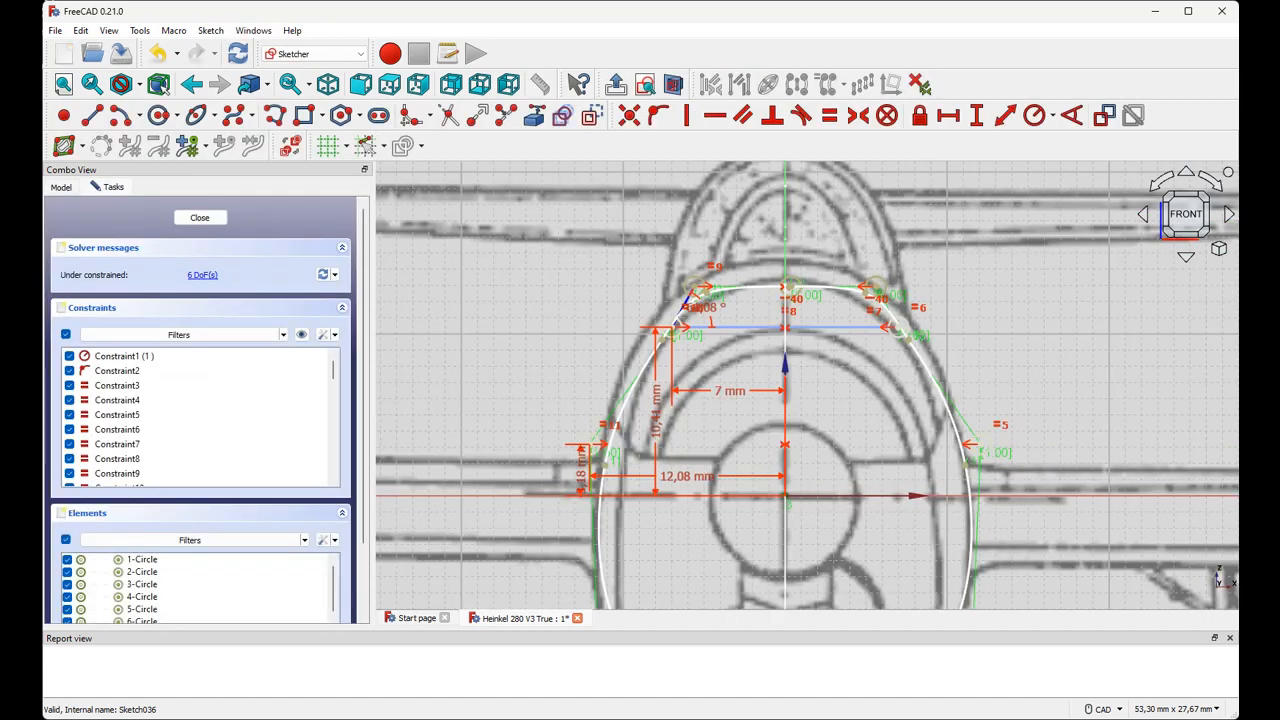
pyautogui.press('3')
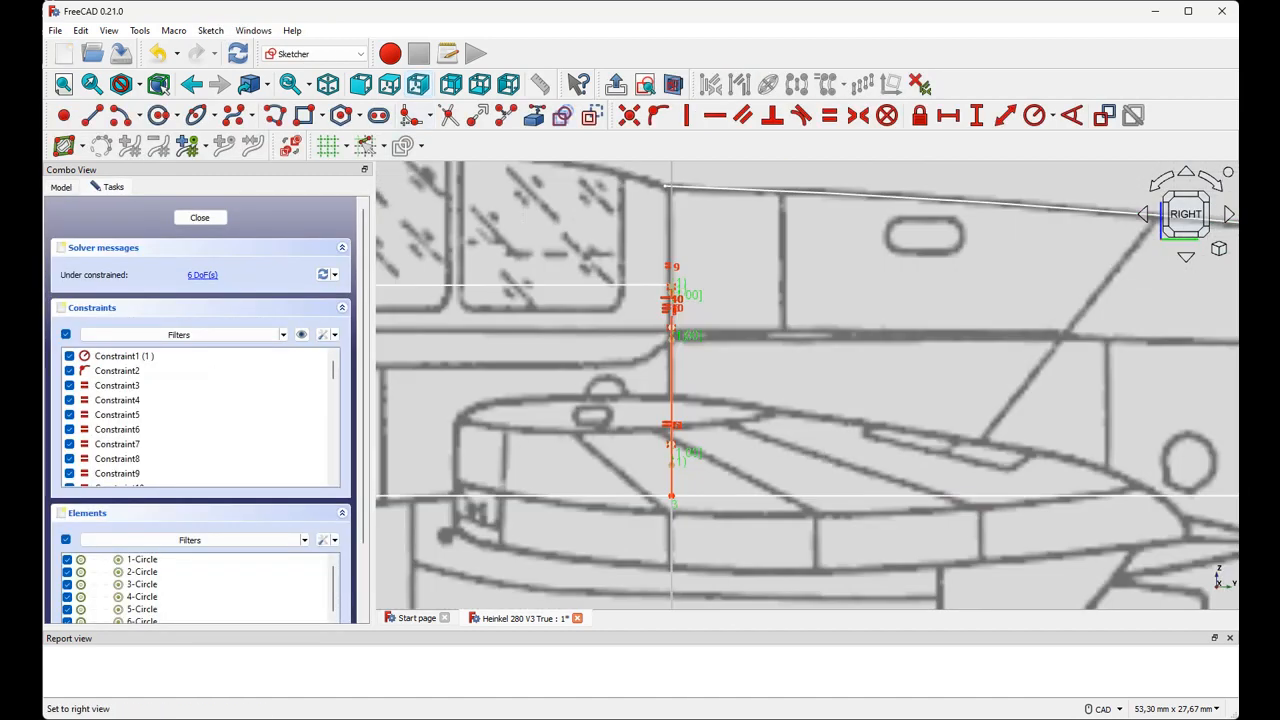
pyautogui.scroll(5, 651, 303)
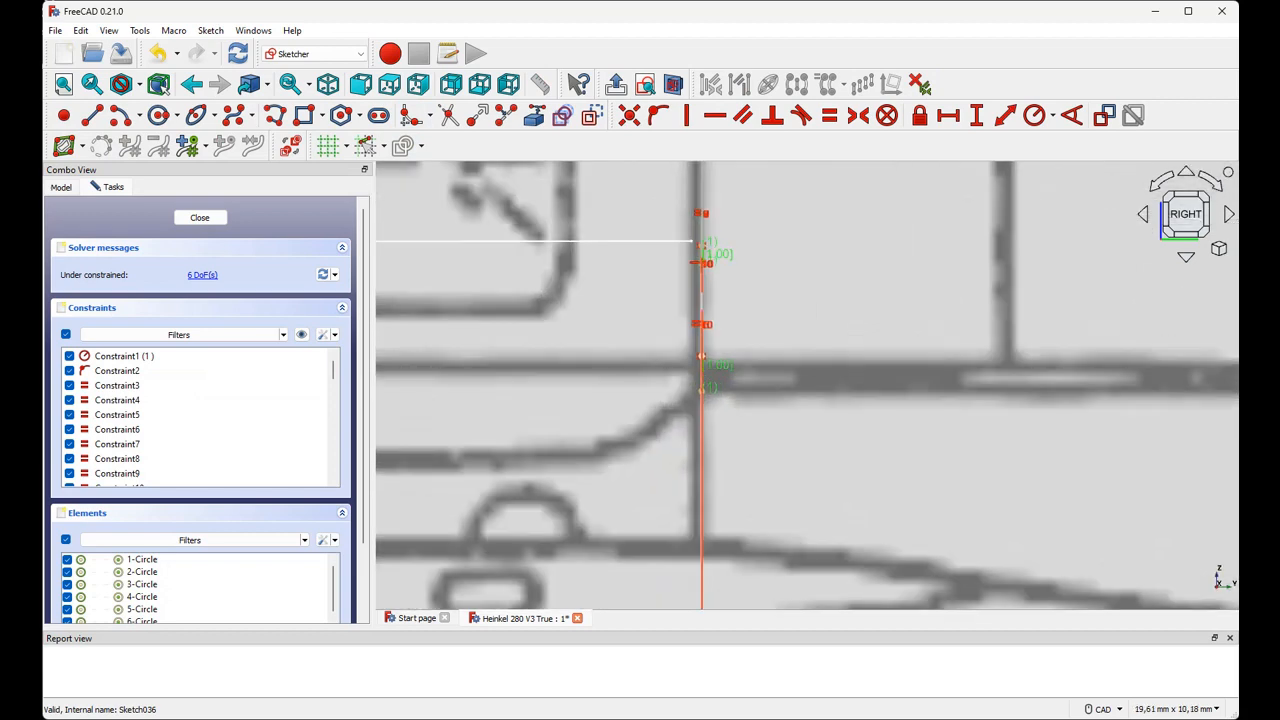
pyautogui.moveTo(651, 303); pyautogui.dragTo(672, 308, button='middle')
pyautogui.scroll(4, 780, 252)
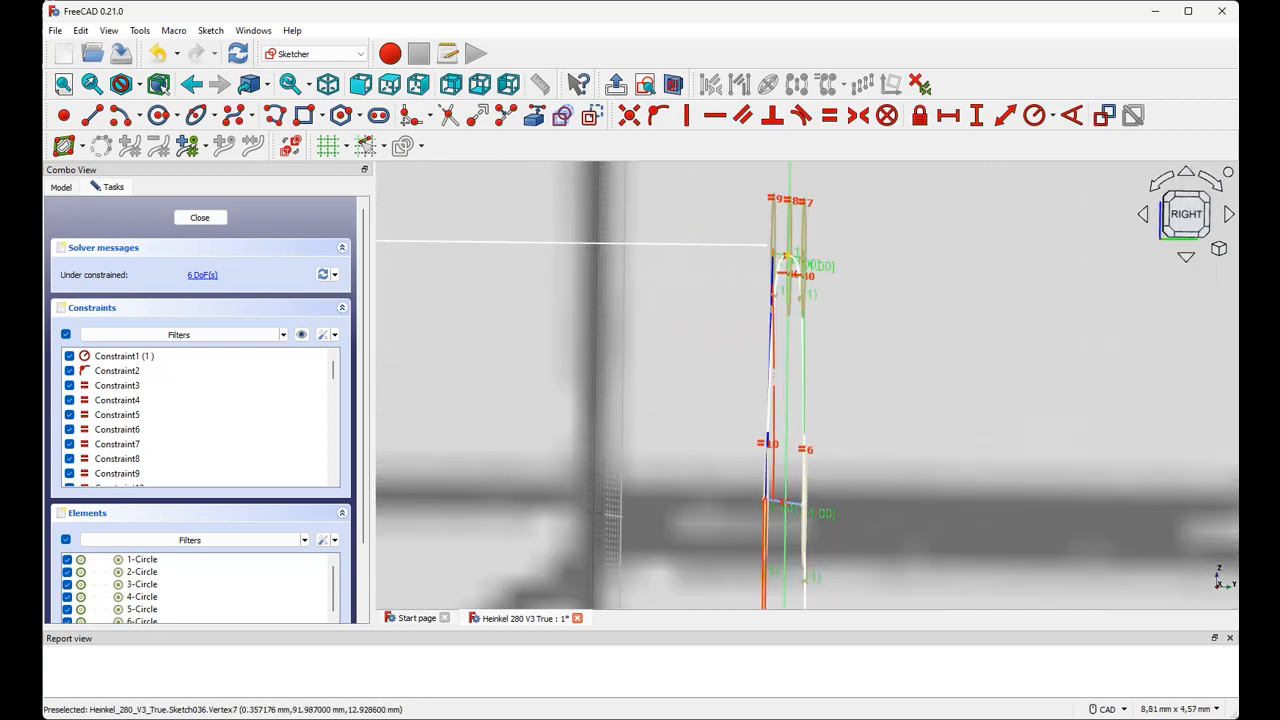
pyautogui.click(787, 257)
pyautogui.moveTo(787, 257); pyautogui.dragTo(787, 247)
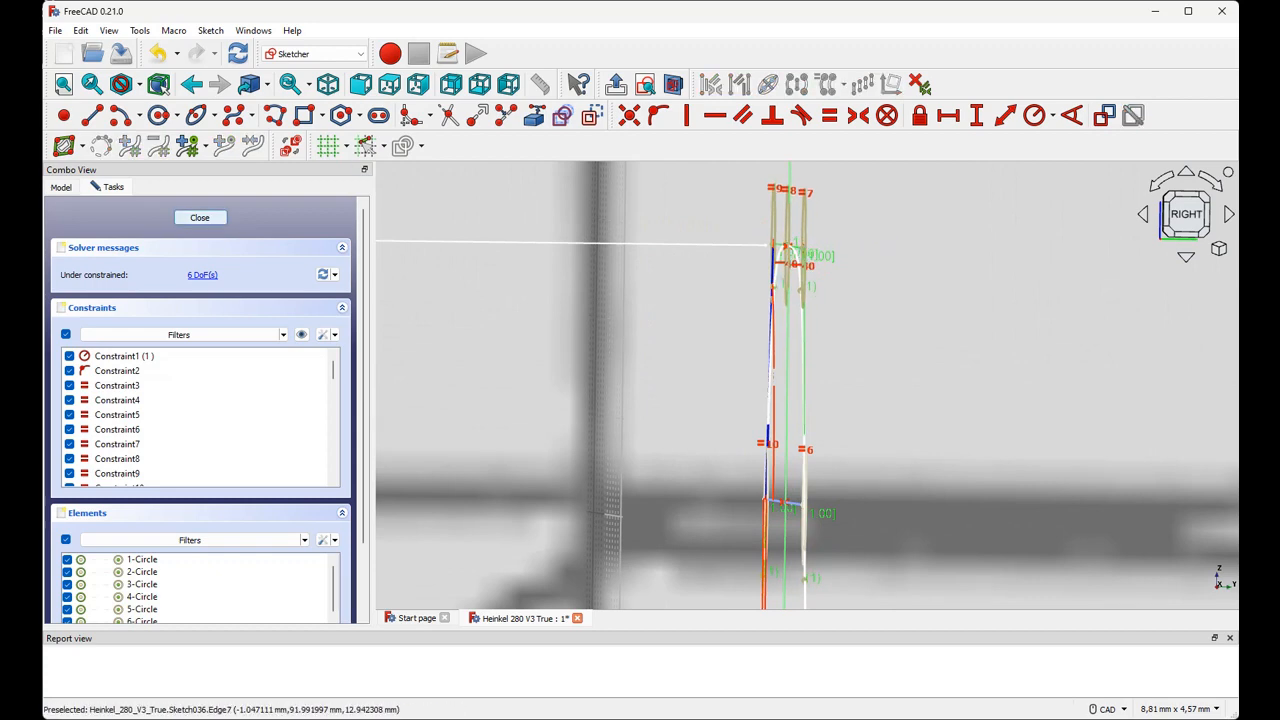
# Close the Cut C004 sketch and hide the Skeleton Right sketch.
pyautogui.click(200, 217)
pyautogui.scroll(10, 120, 250)
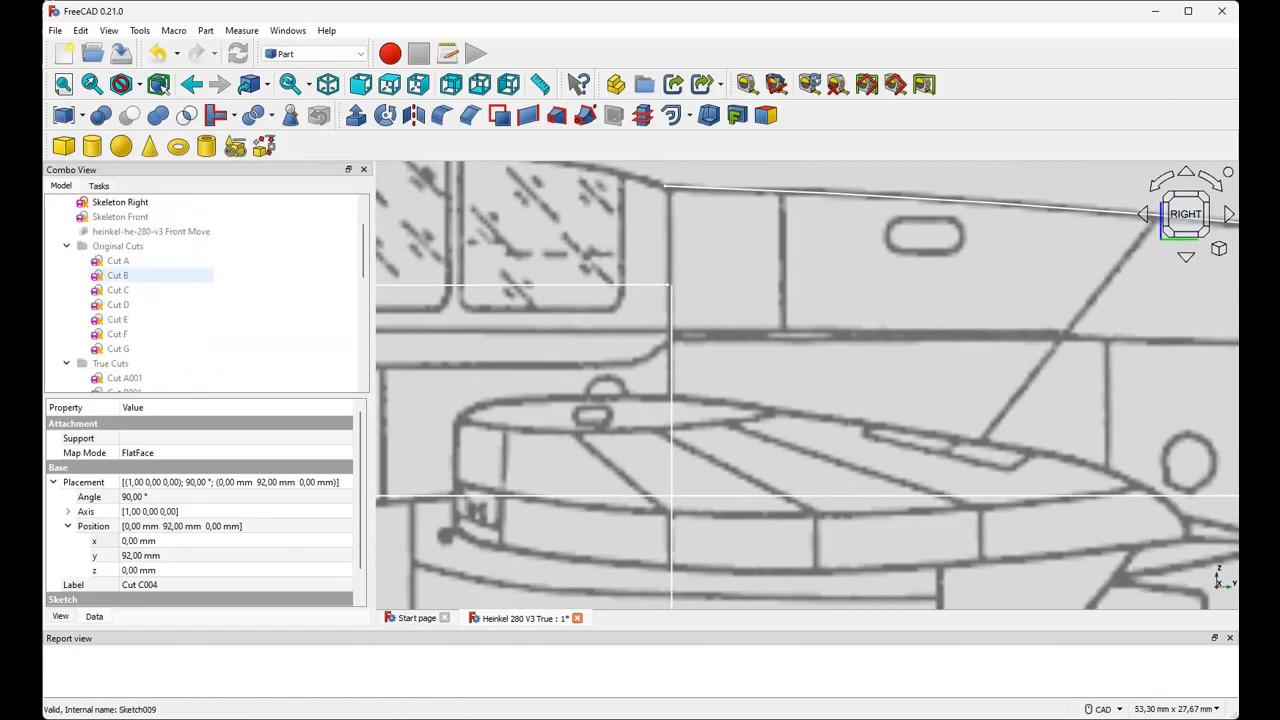
pyautogui.click(120, 260)
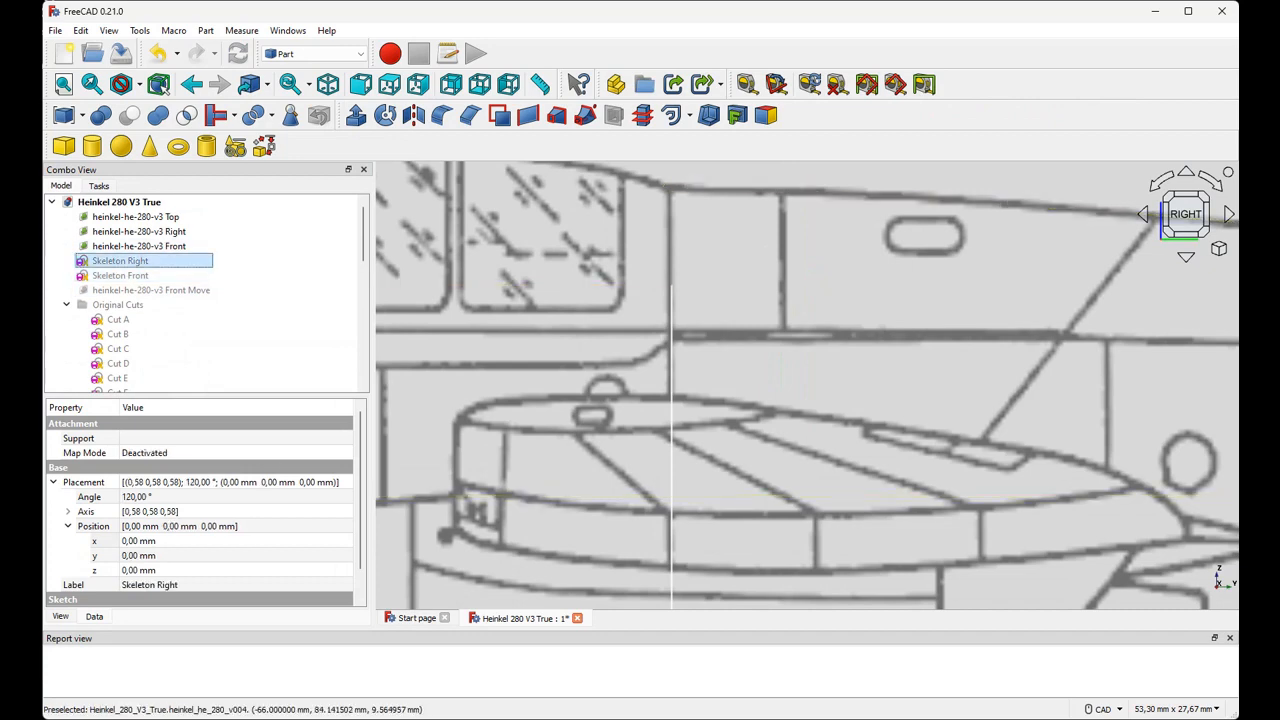
# Duplicate the Cut C004 sketch in the model tree.
pyautogui.scroll(-3, 520, 370)
pyautogui.scroll(-3, 547, 341)
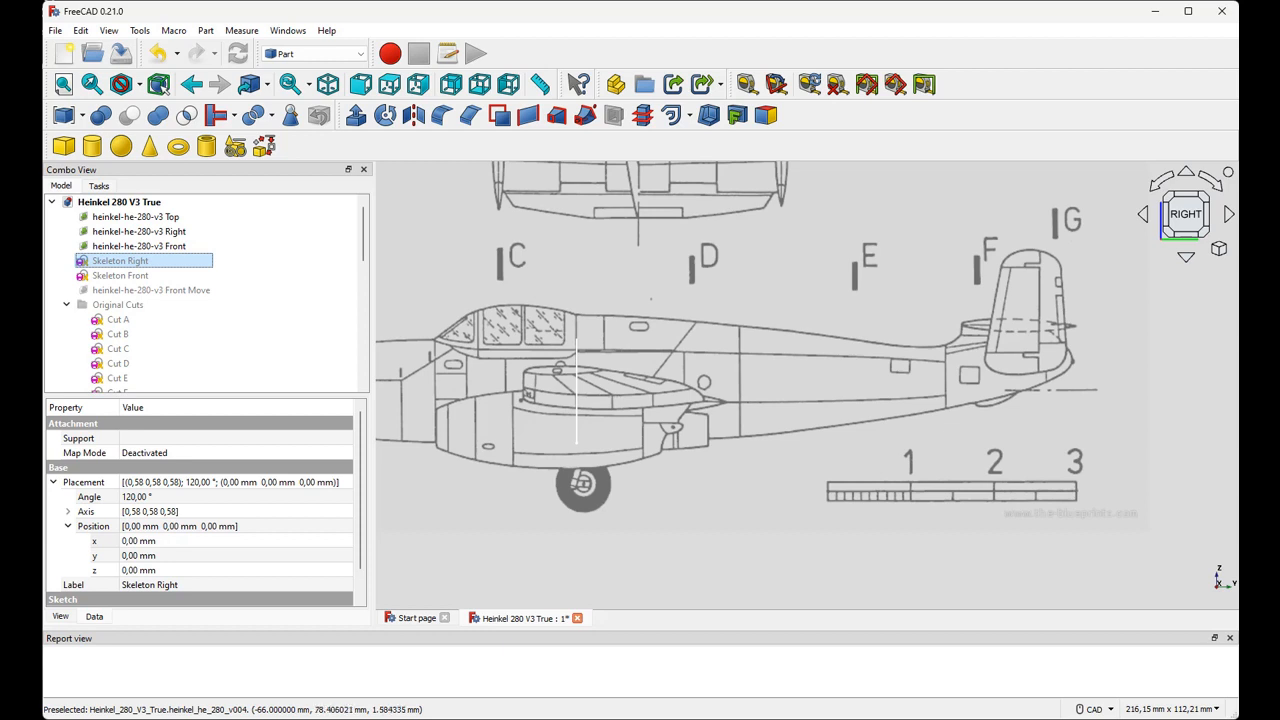
pyautogui.scroll(-15, 205, 295)
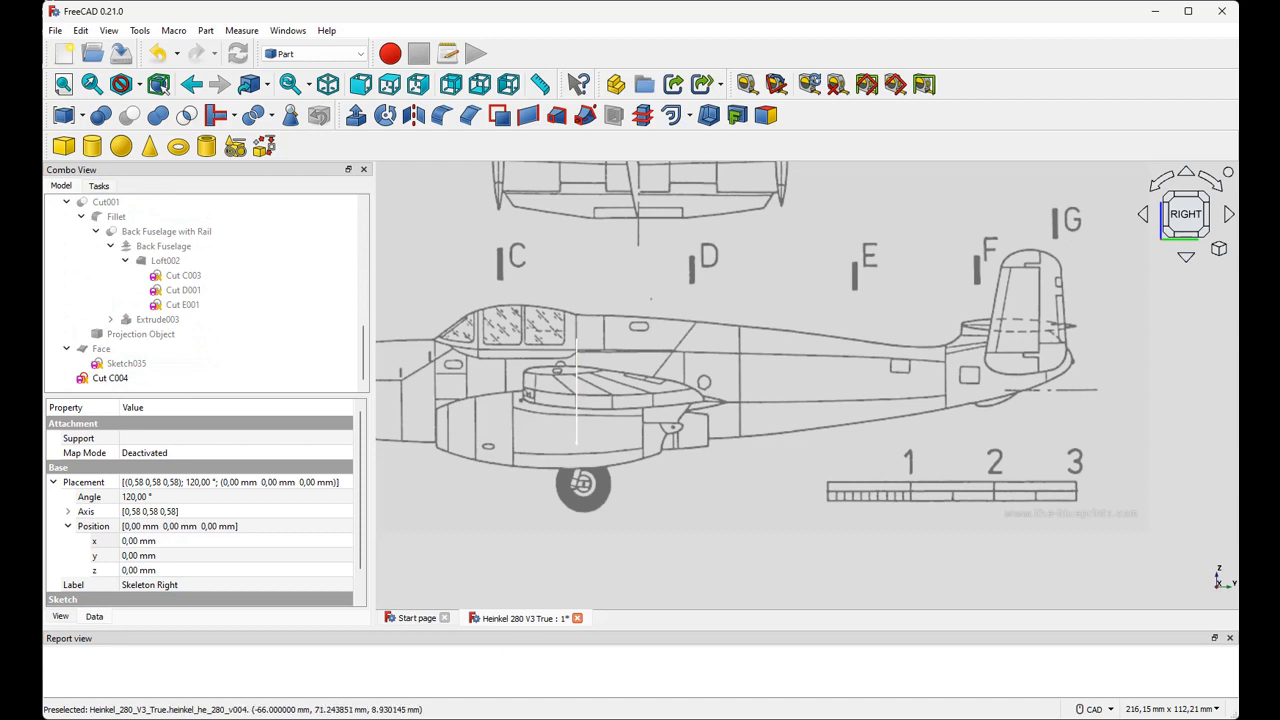
pyautogui.click(112, 378)
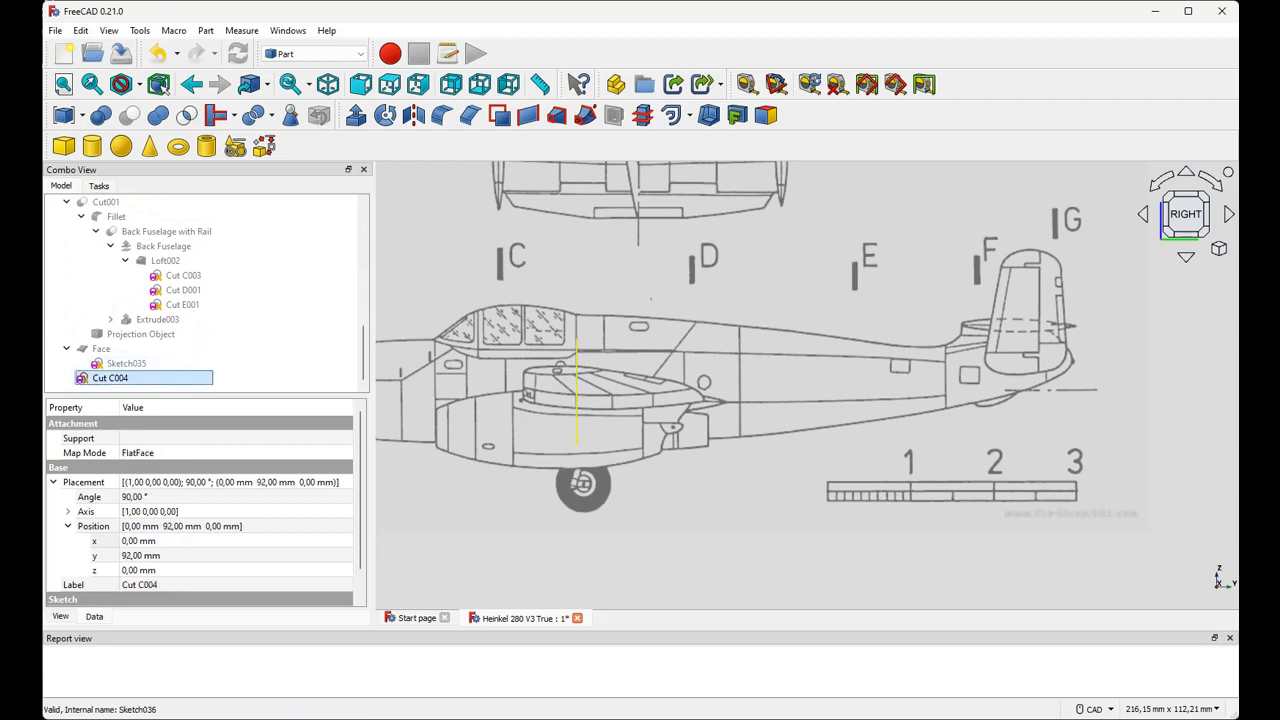
pyautogui.hotkey('ctrl', 'v')
# Move the duplicate of Cut C004 forward by setting its y position to 67 mm.
pyautogui.scroll(-1, 112, 378)
pyautogui.click(112, 378)
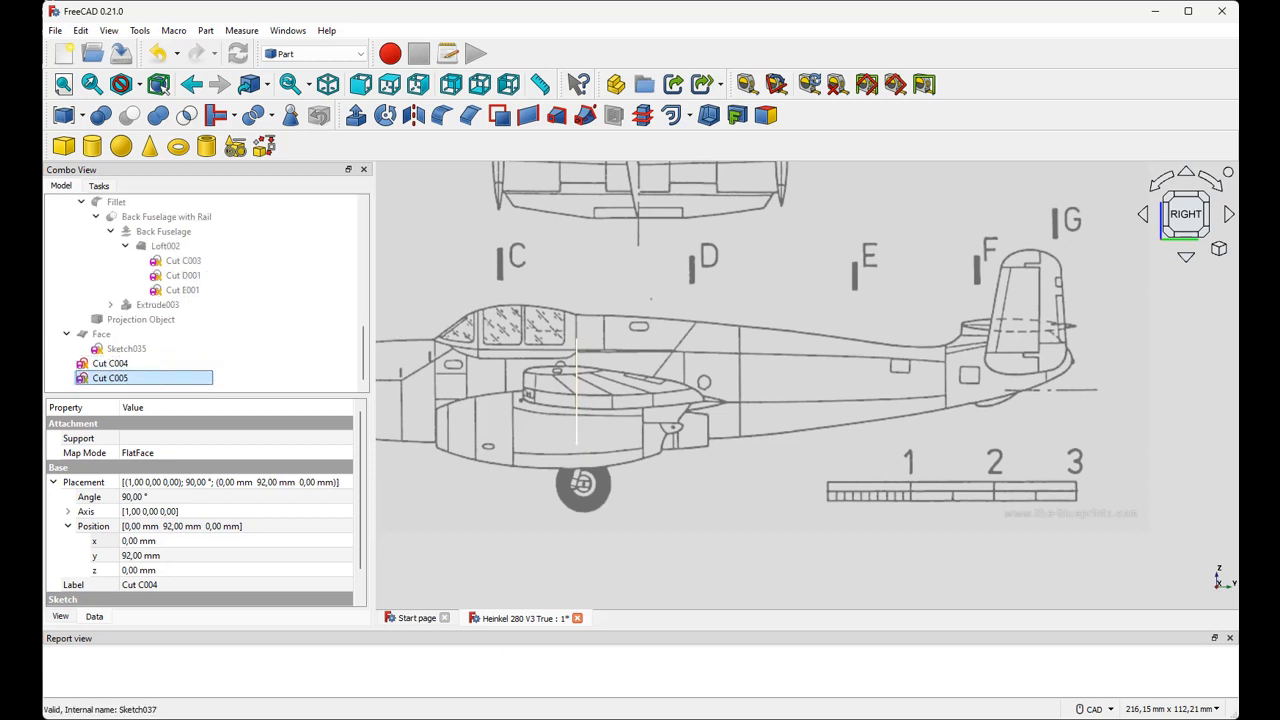
pyautogui.click(150, 556)
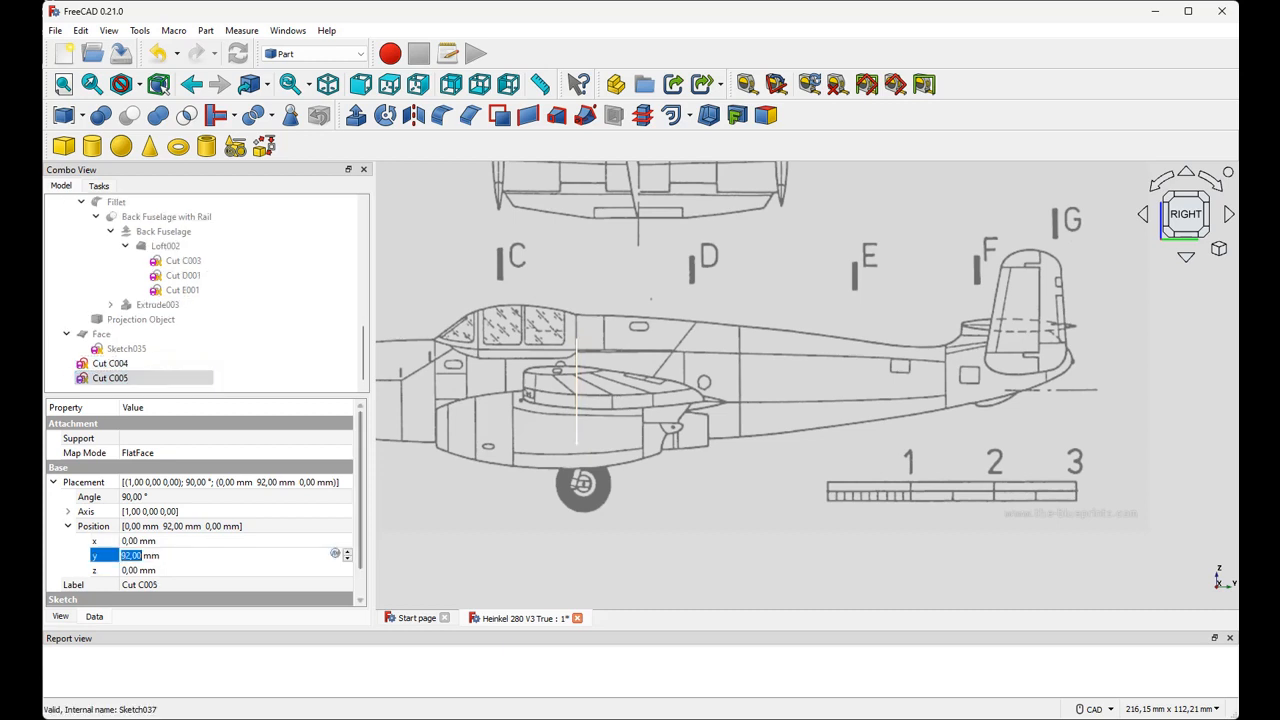
pyautogui.click(347, 559)
pyautogui.click(347, 559)
pyautogui.press('Down')
pyautogui.press('Down')
pyautogui.press('Down')
pyautogui.press('Down')
pyautogui.press('Down')
pyautogui.press('Down')
pyautogui.press('Down')
pyautogui.press('Down')
pyautogui.press('Down')
pyautogui.press('Down')
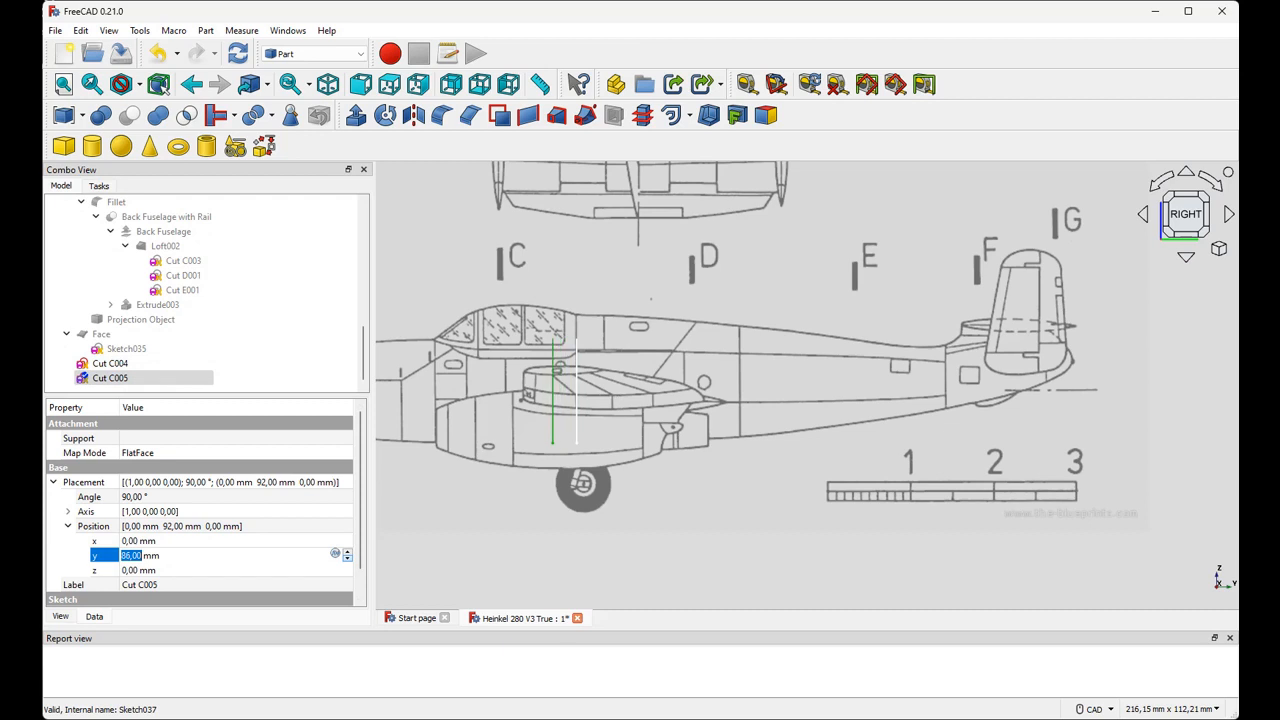
pyautogui.press('Down')
pyautogui.press('Down')
pyautogui.press('Down')
pyautogui.press('Down')
pyautogui.press('Down')
pyautogui.press('Down')
pyautogui.press('Down')
pyautogui.press('Down')
pyautogui.press('Down')
pyautogui.press('Down')
pyautogui.press('Down')
pyautogui.press('Down')
# Examine both cross-sections from above against the fuselage width in the top blueprint.
pyautogui.scroll(10, 205, 295)
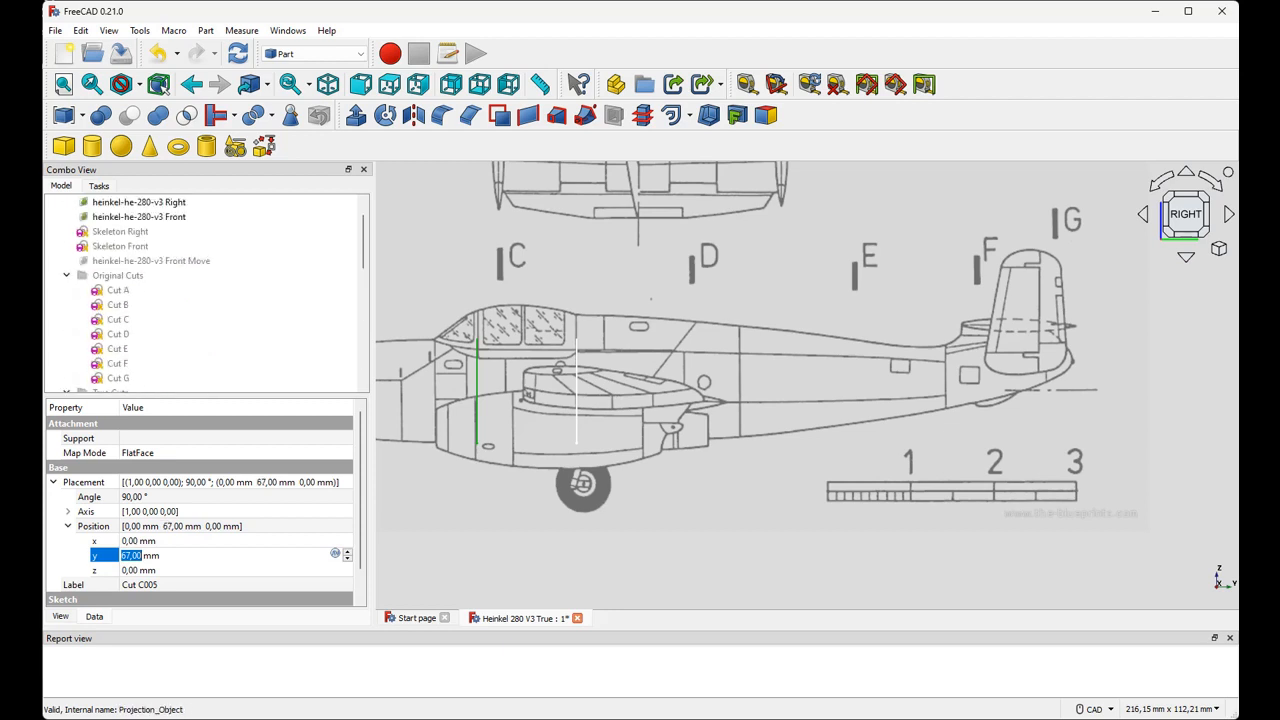
pyautogui.scroll(-3, 150, 334)
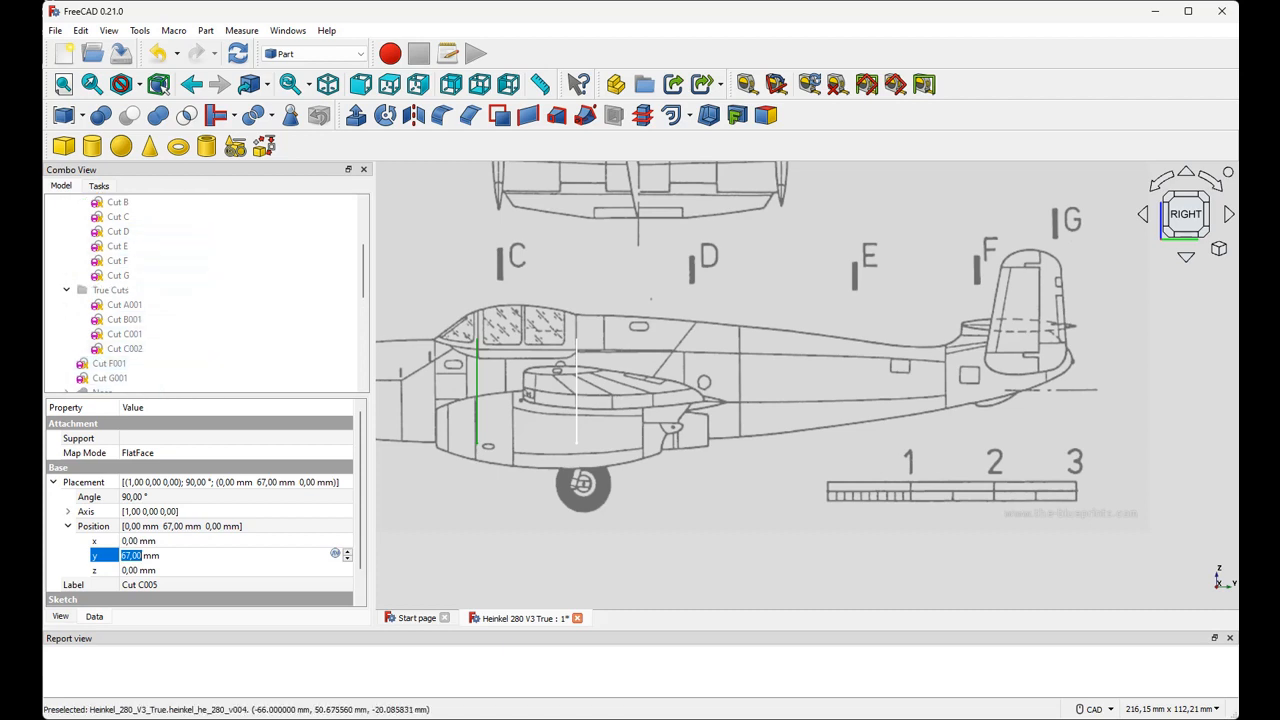
pyautogui.click(666, 472)
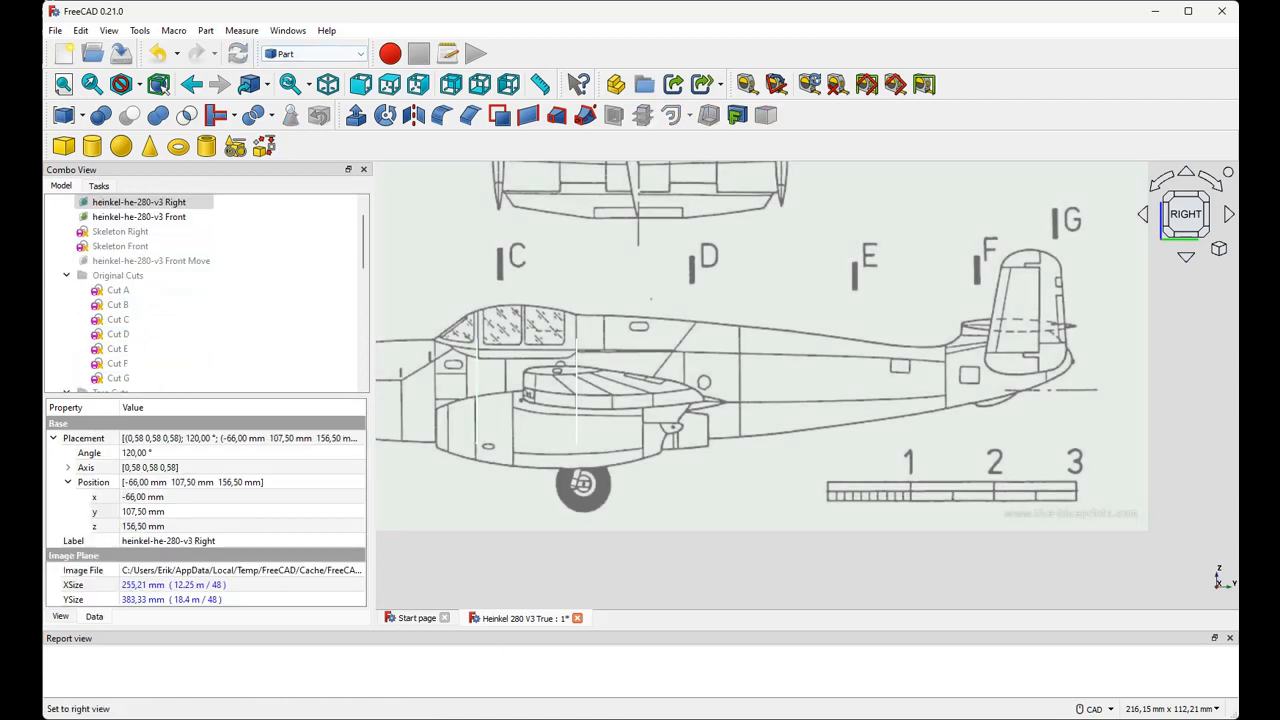
pyautogui.click(389, 84)
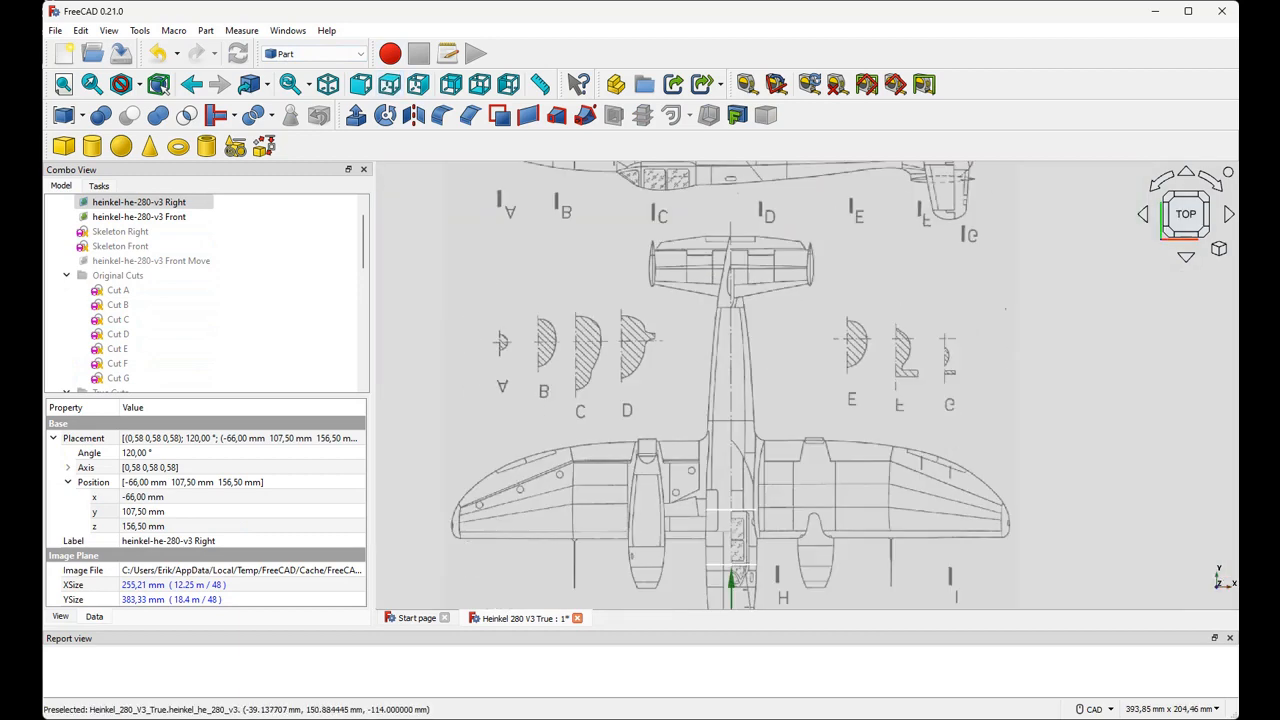
pyautogui.scroll(5, 760, 590)
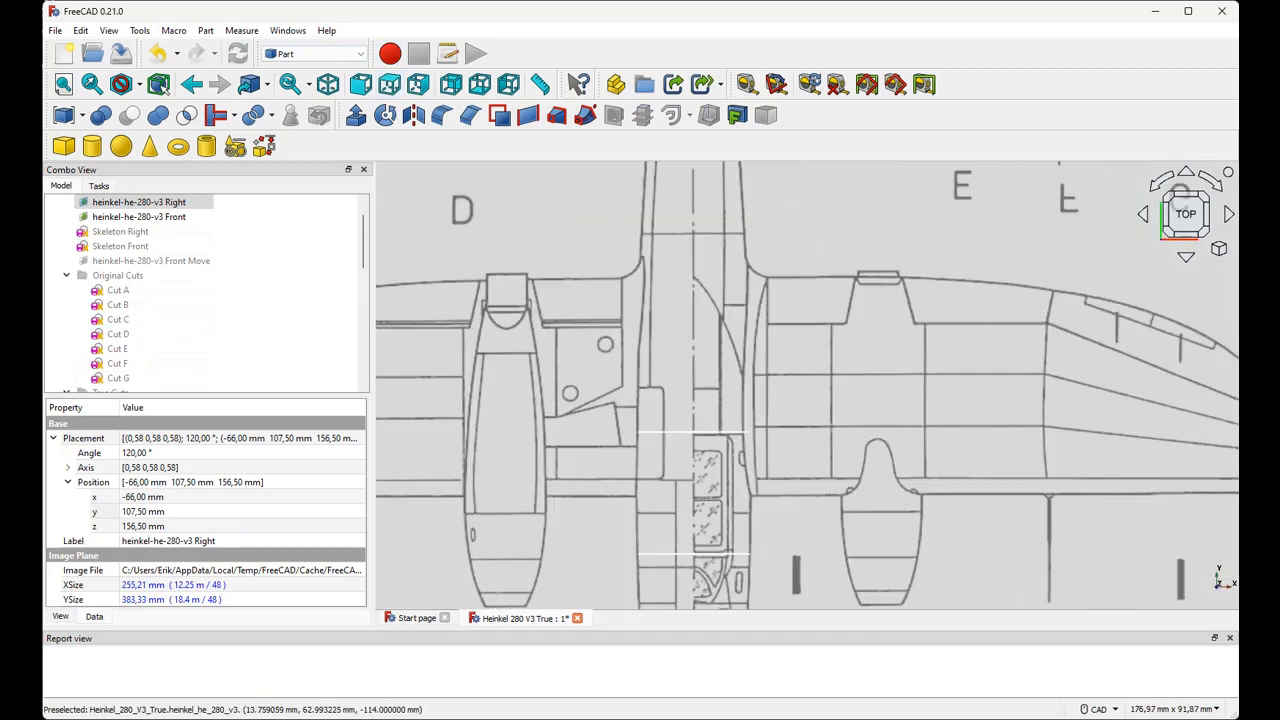
pyautogui.scroll(-5, 753, 515)
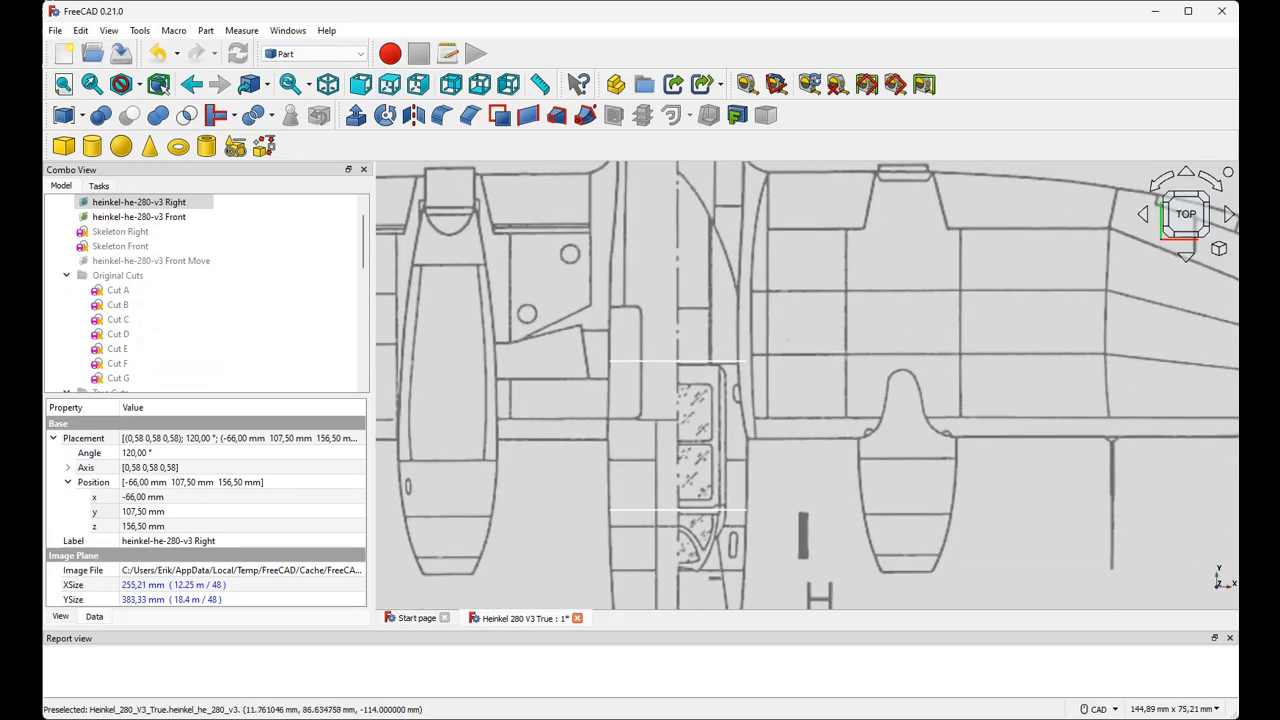
pyautogui.moveTo(761, 552); pyautogui.dragTo(736, 481, button='middle')
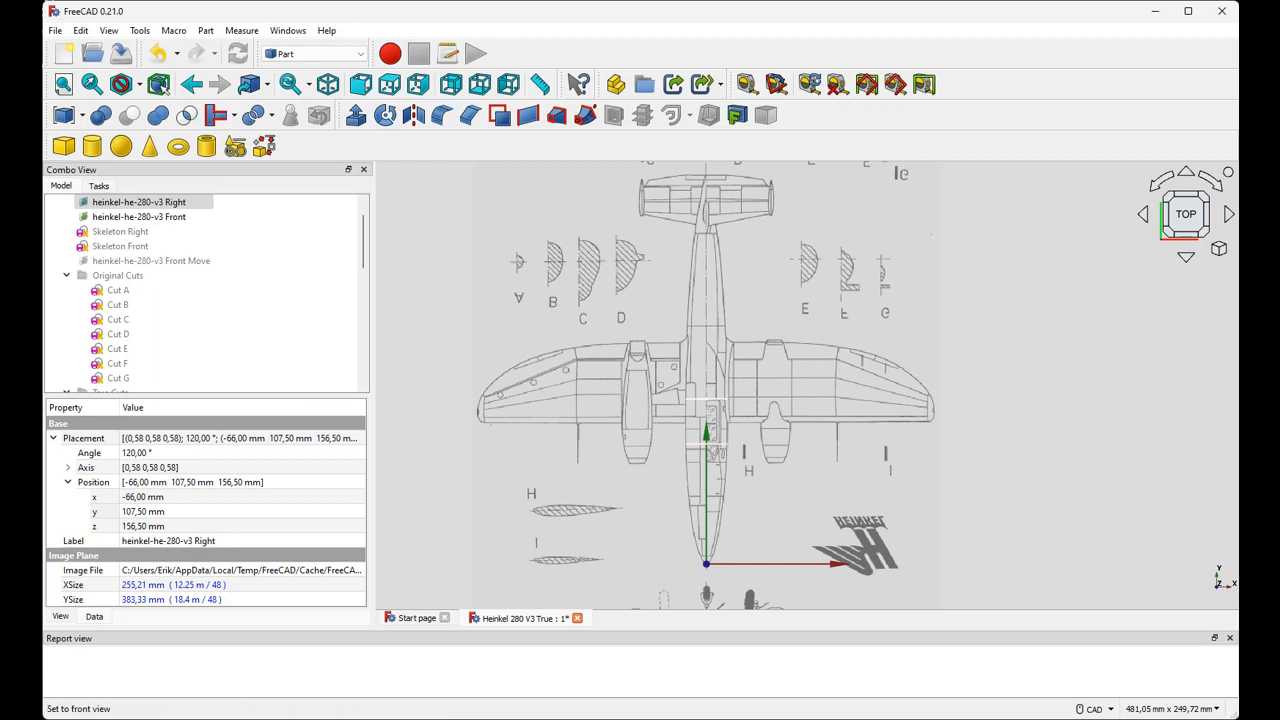
# Loft the Cut C005 and Cut C004 profiles, in that order, without creating a solid.
pyautogui.click(328, 84)
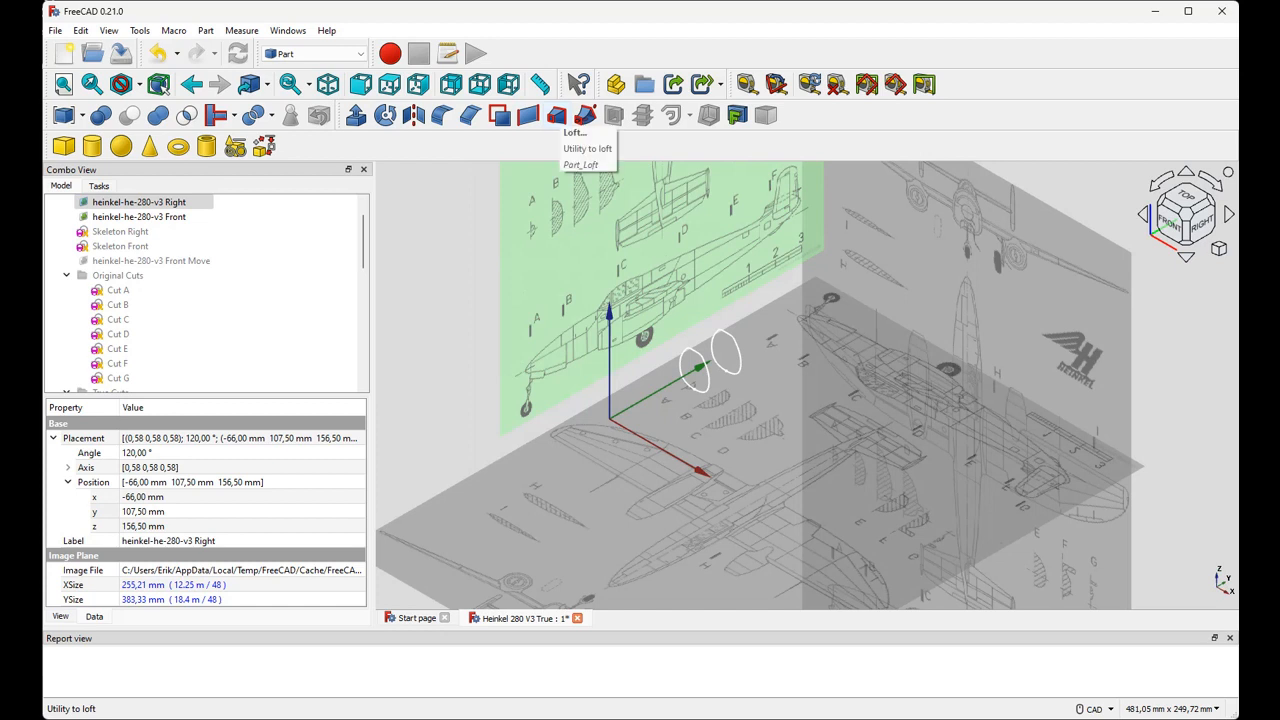
pyautogui.click(585, 115)
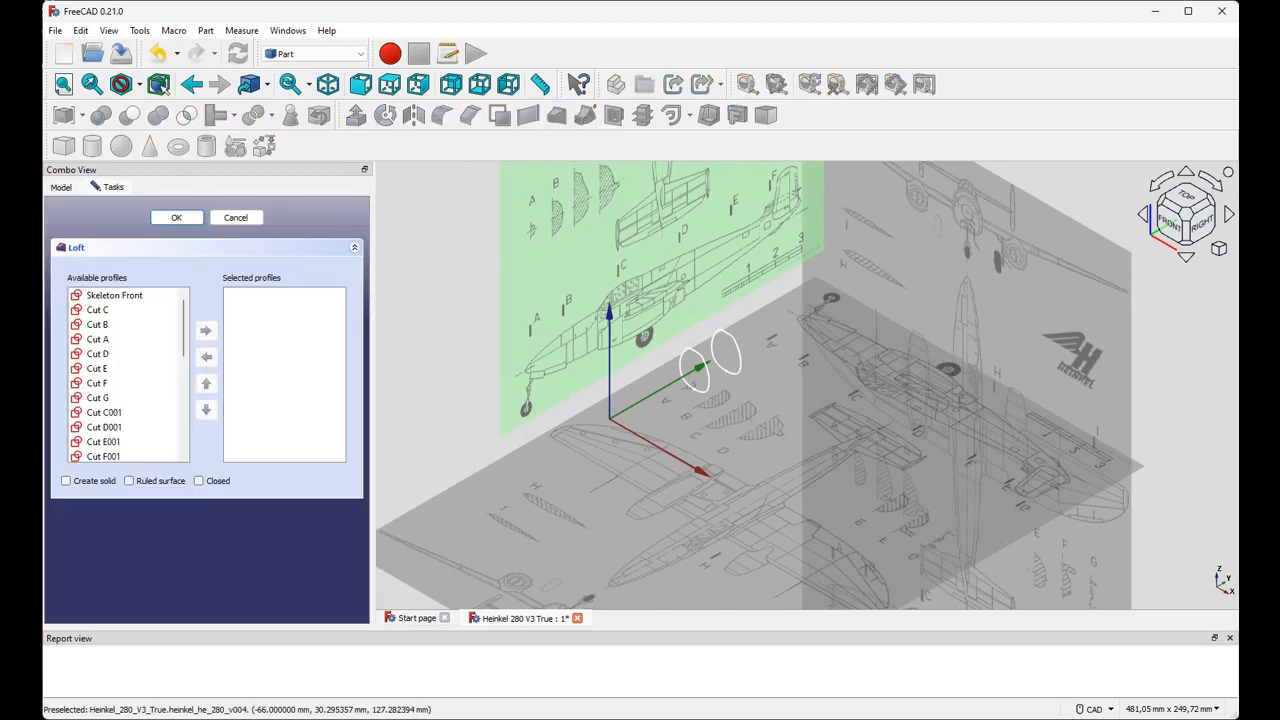
pyautogui.moveTo(183, 343); pyautogui.dragTo(183, 422)
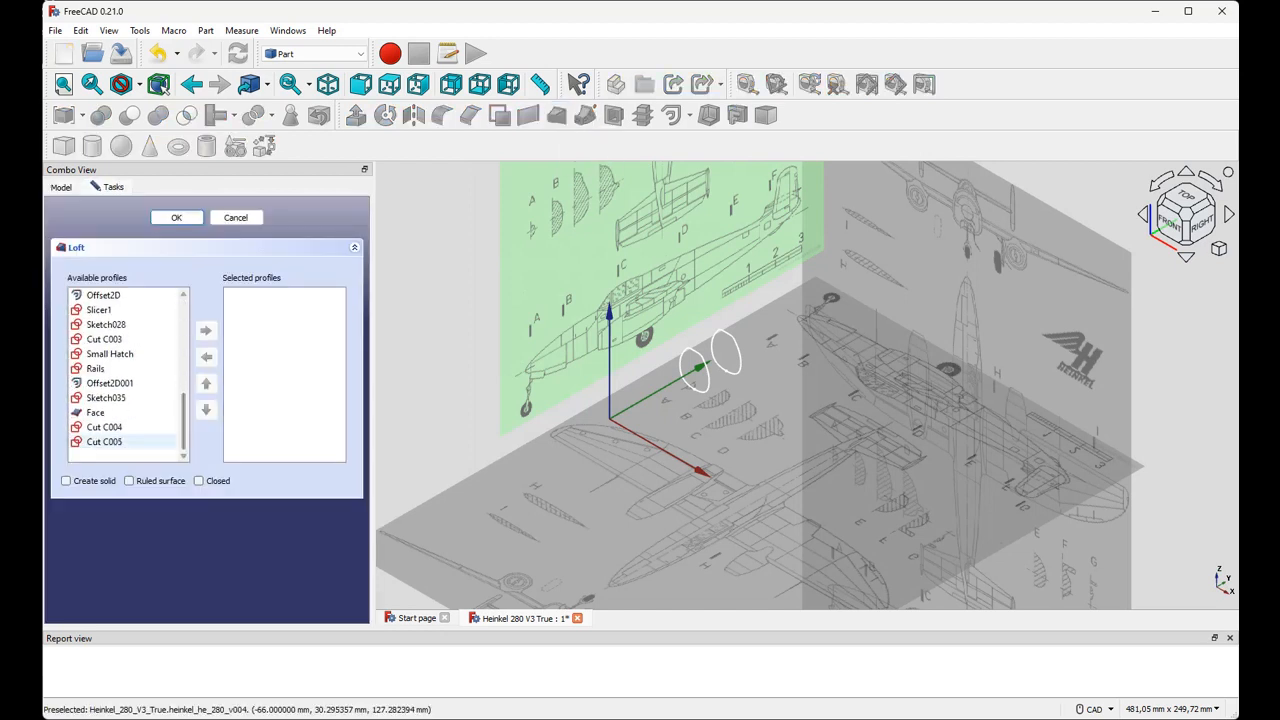
pyautogui.click(105, 442)
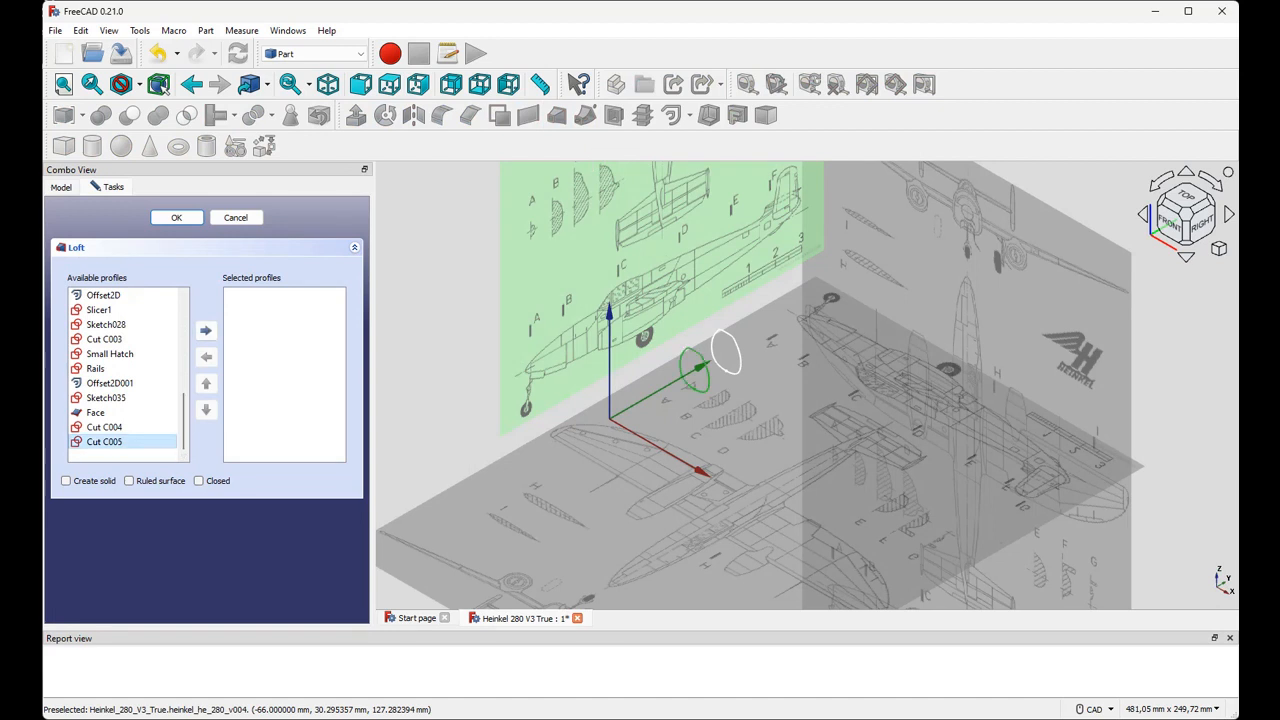
pyautogui.click(205, 330)
pyautogui.click(104, 441)
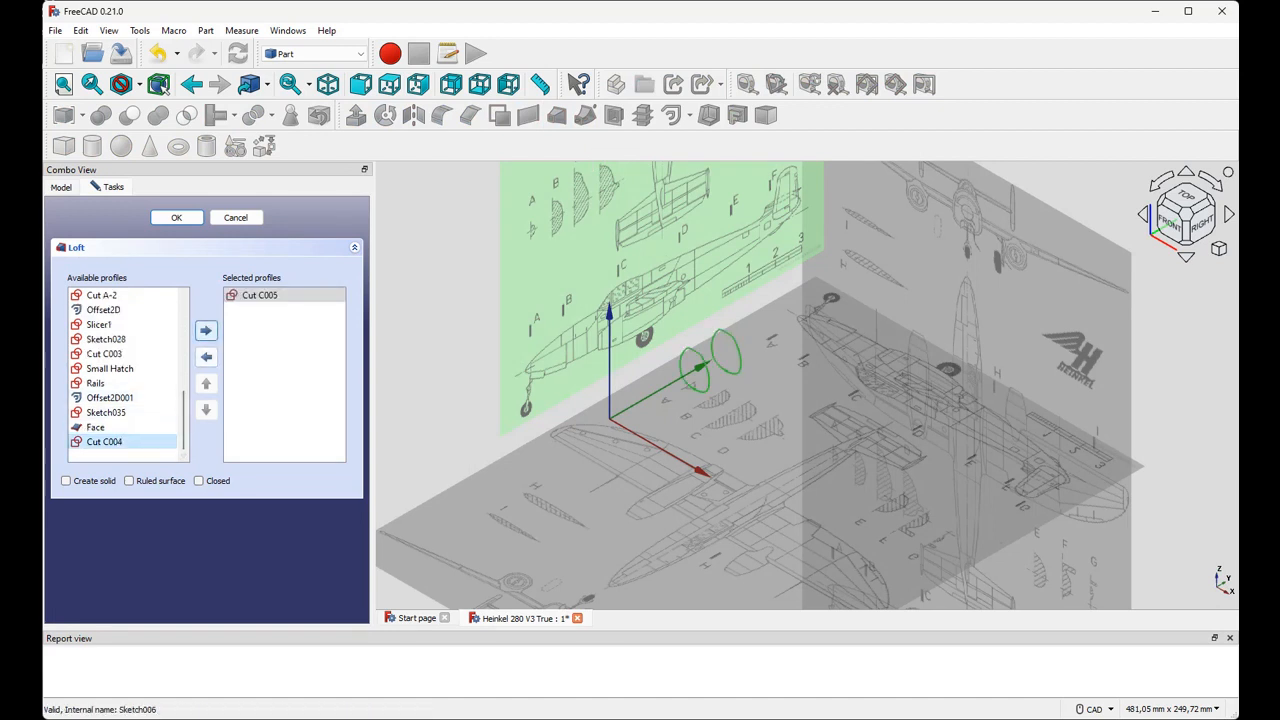
pyautogui.click(205, 330)
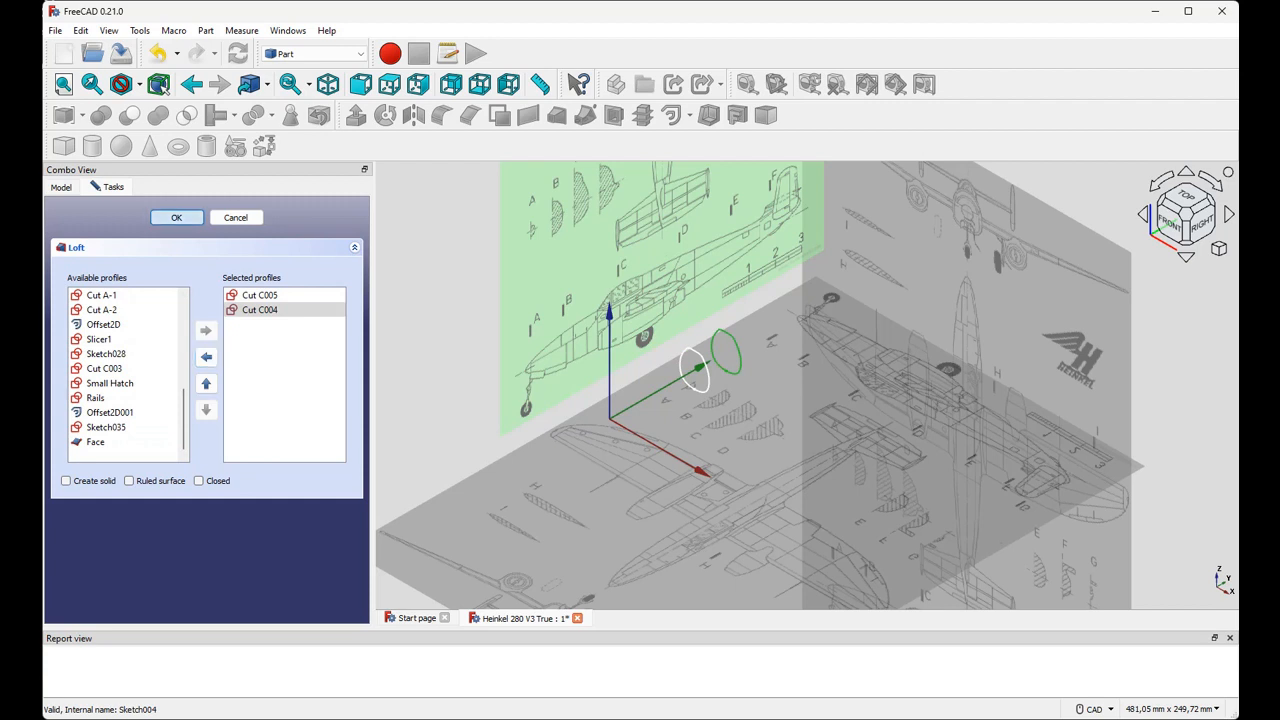
pyautogui.click(176, 217)
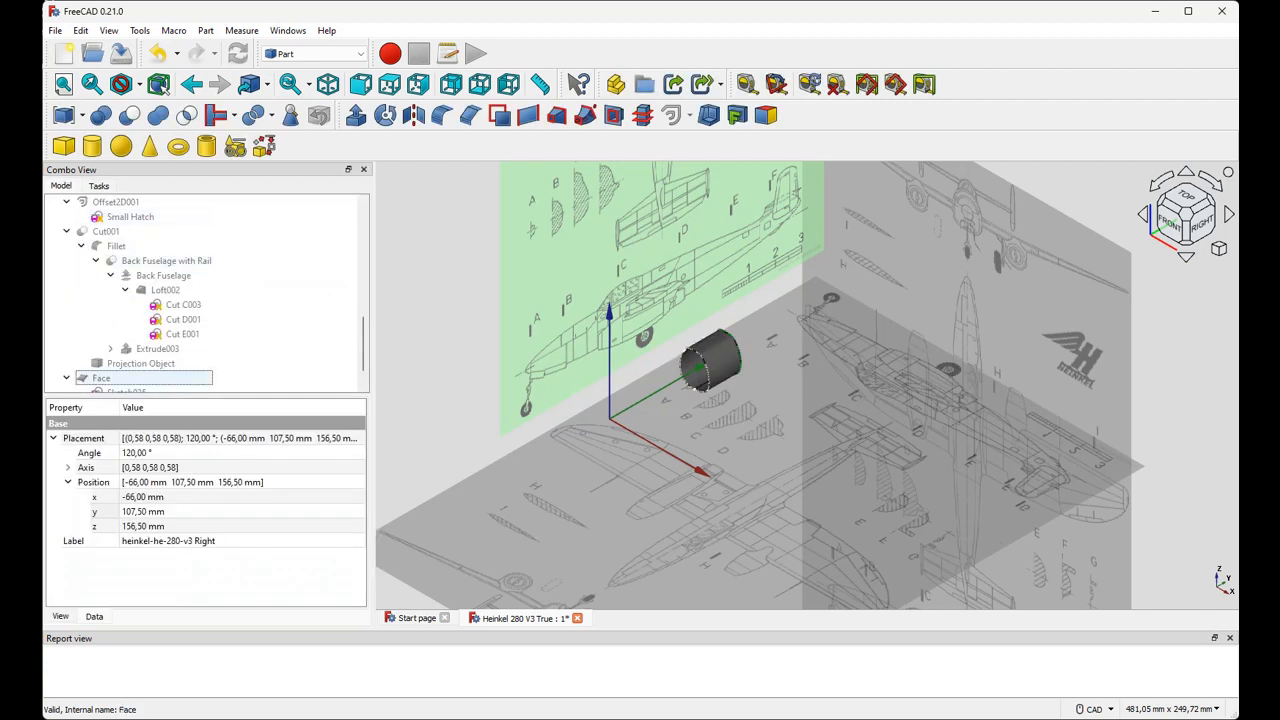
# Show the Cut001 rear fuselage and examine its joint with the new Loft003 surface up close.
pyautogui.scroll(-1, 142, 380)
pyautogui.click(107, 378)
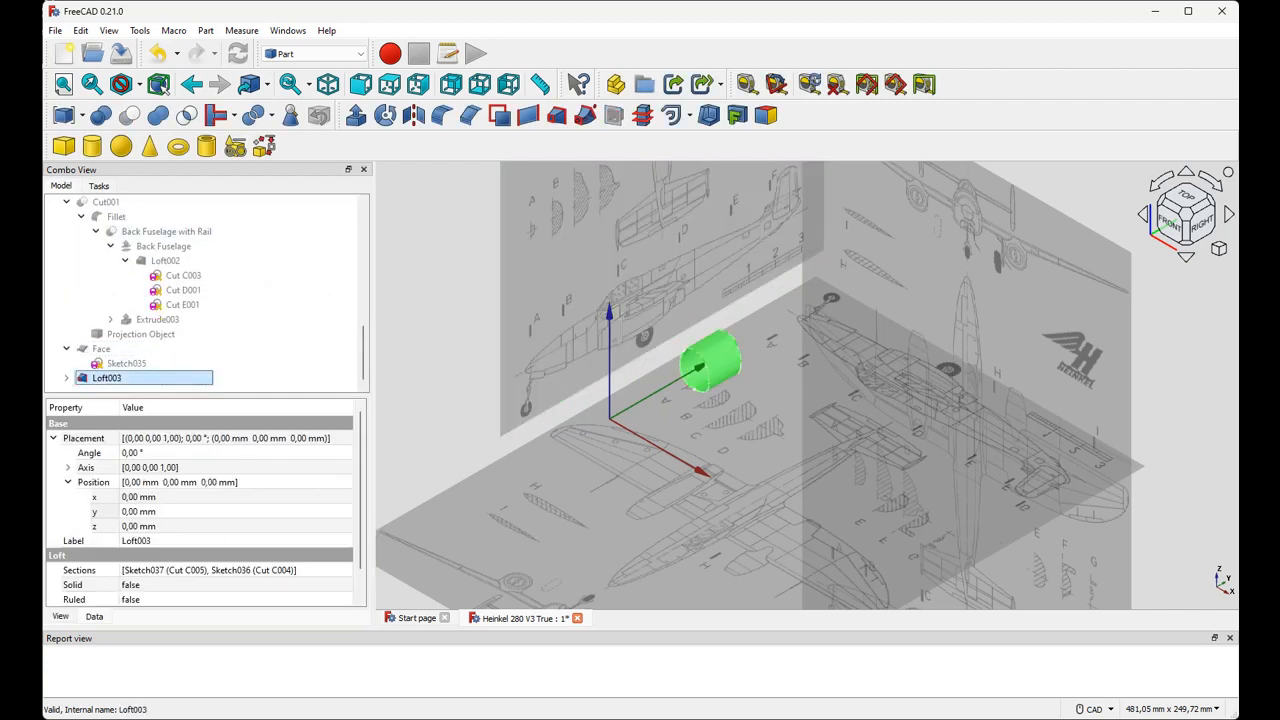
pyautogui.scroll(2, 140, 290)
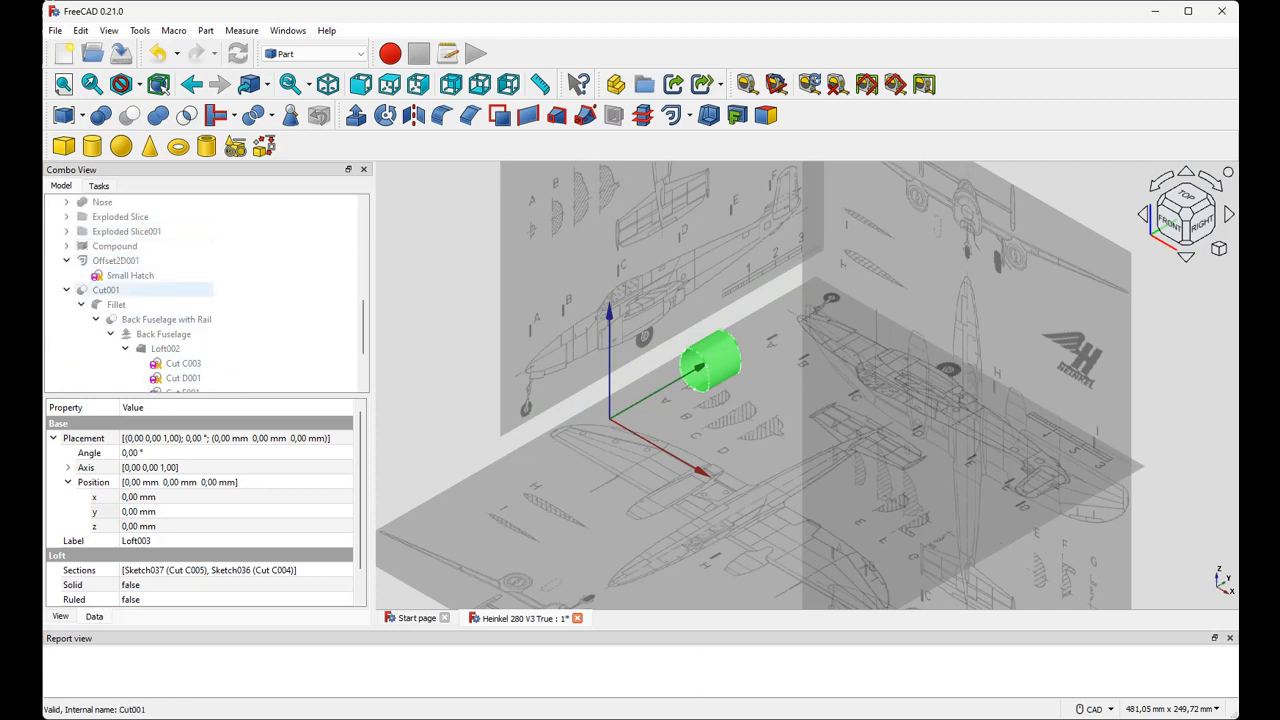
pyautogui.click(106, 290)
pyautogui.scroll(-2, 140, 300)
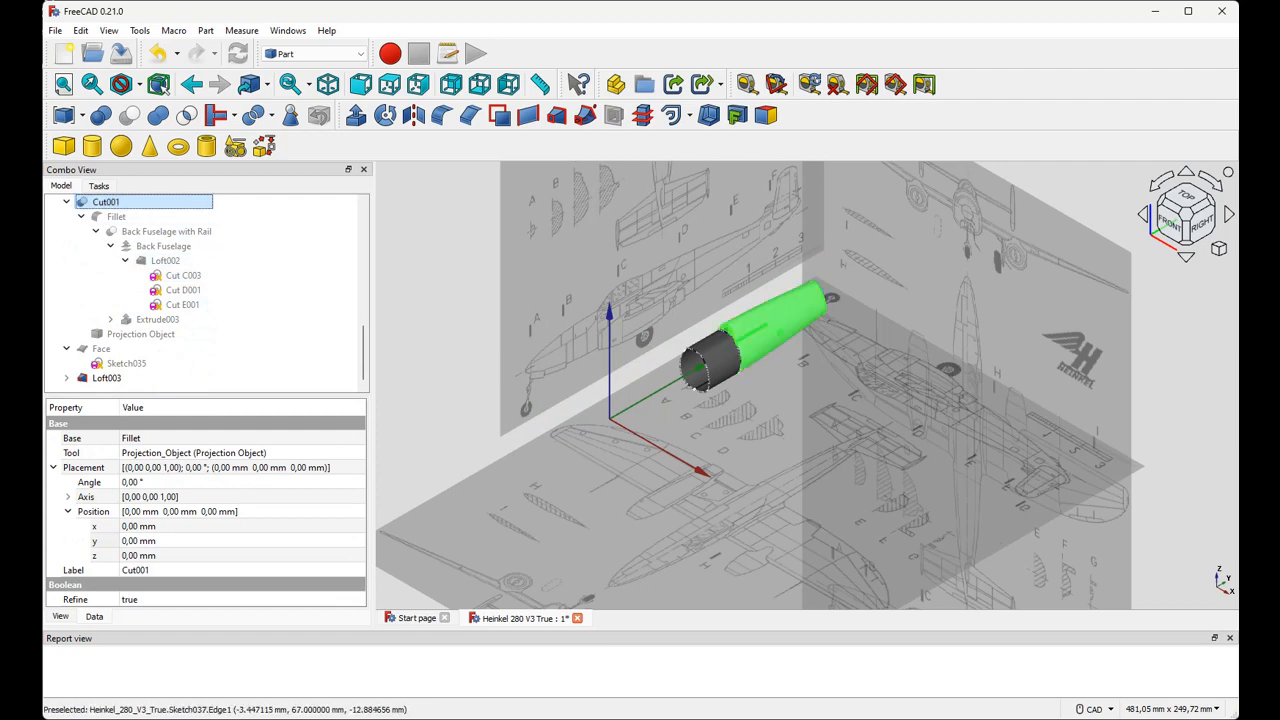
pyautogui.scroll(5, 745, 370)
pyautogui.scroll(3, 712, 285)
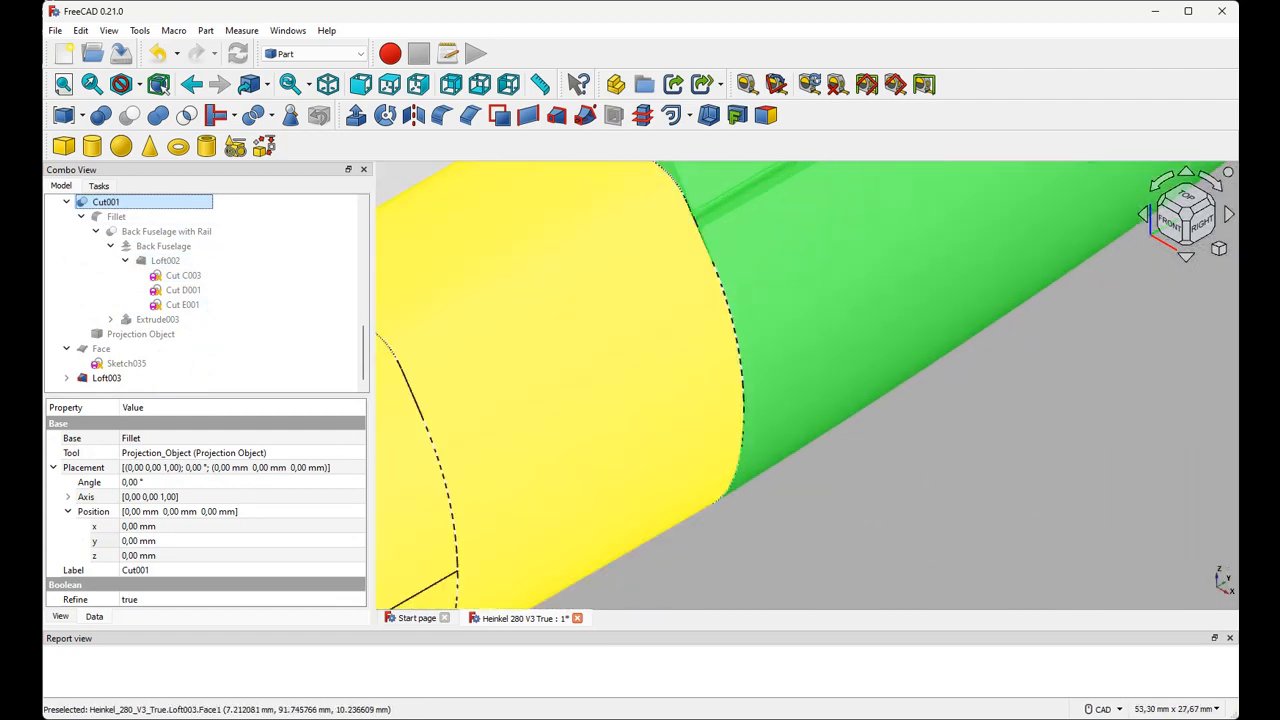
pyautogui.scroll(-6, 750, 330)
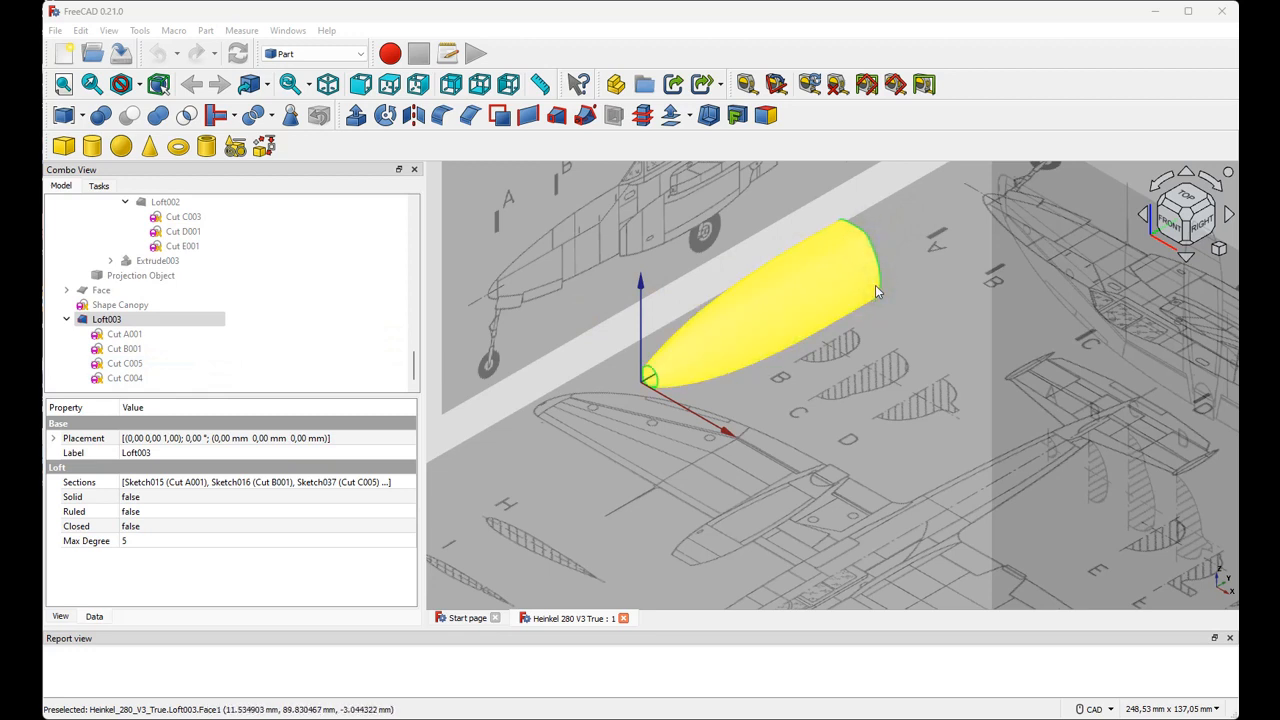
# Check the geometry of the Loft003 nose surface with the boolean operation checks enabled and close the results.
pyautogui.click(137, 321)
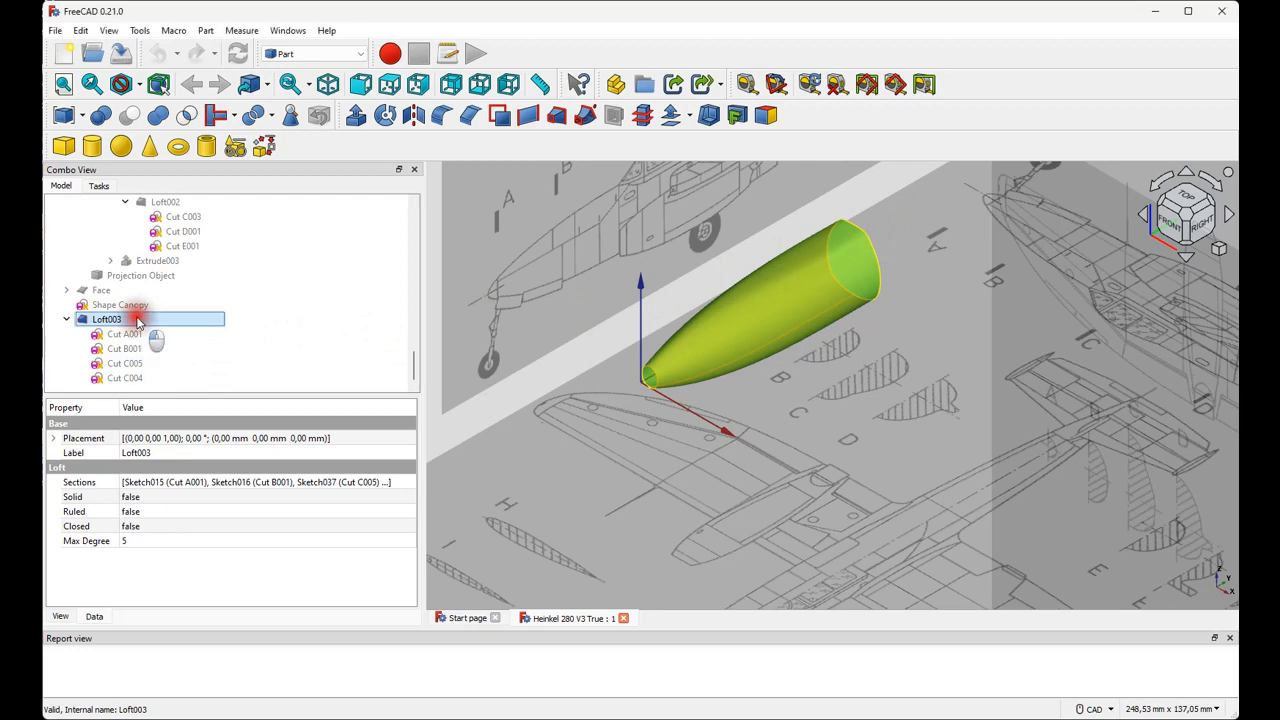
pyautogui.click(205, 30)
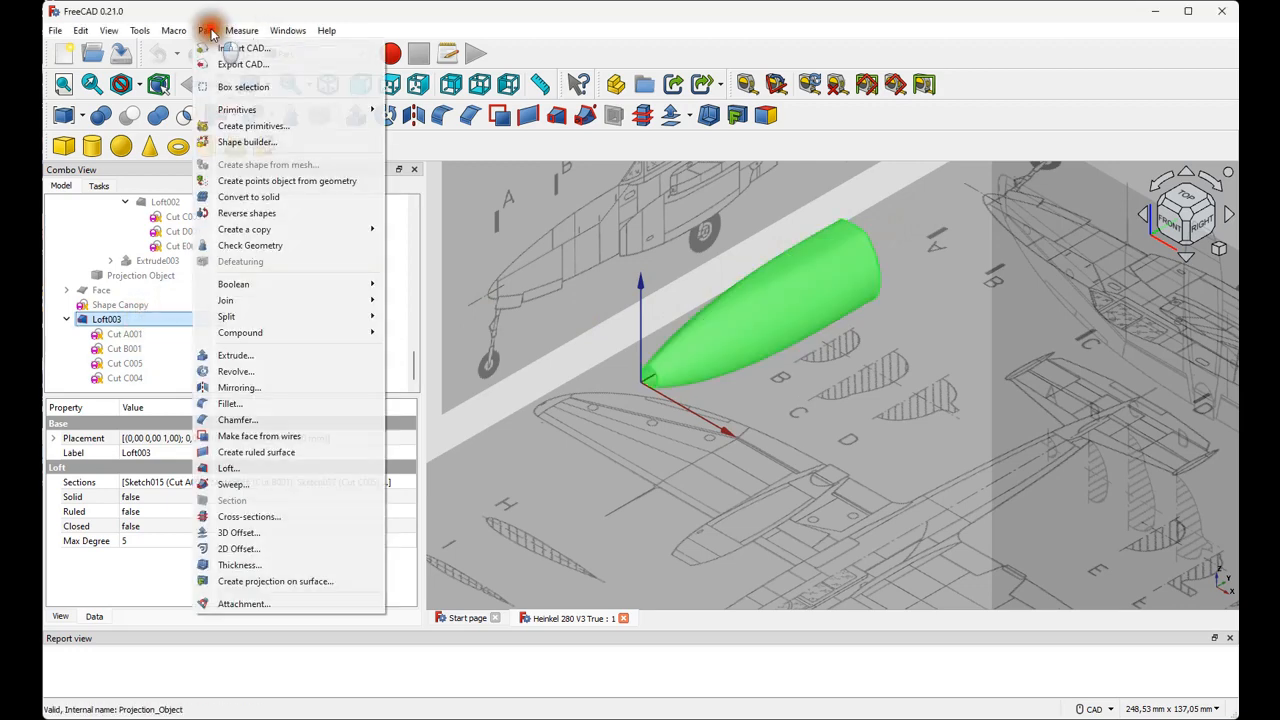
pyautogui.click(253, 245)
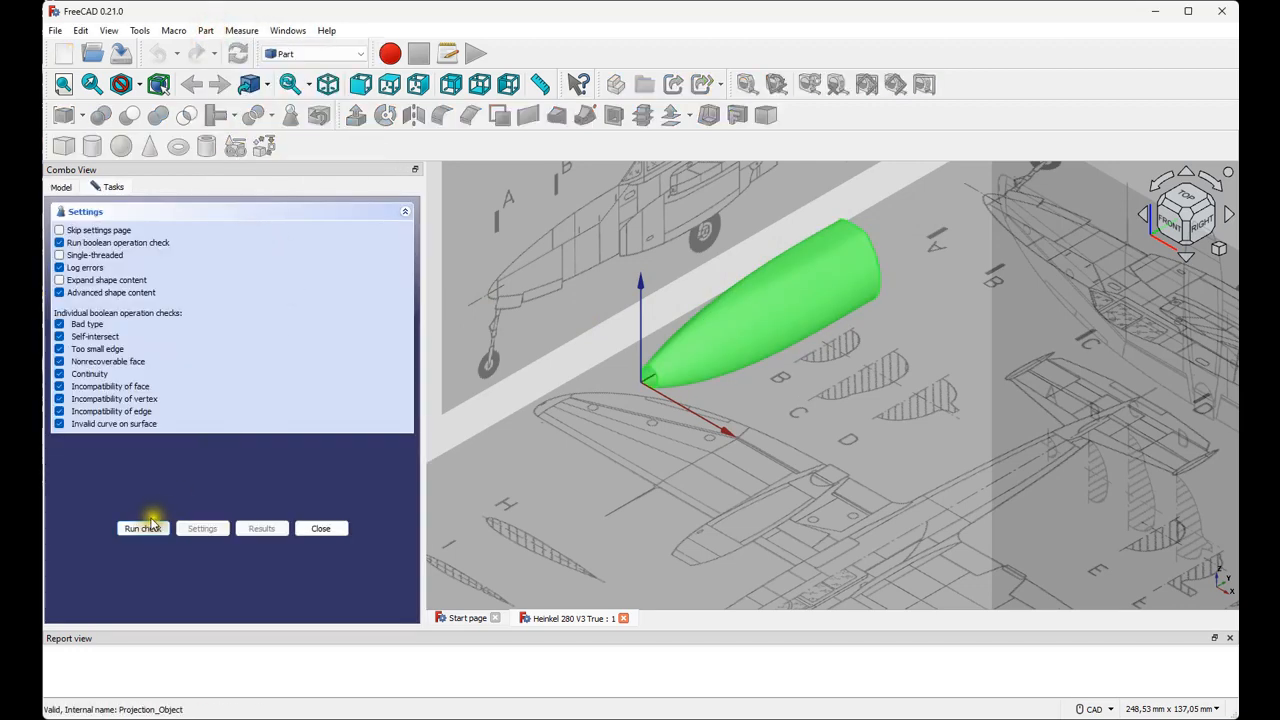
pyautogui.click(143, 525)
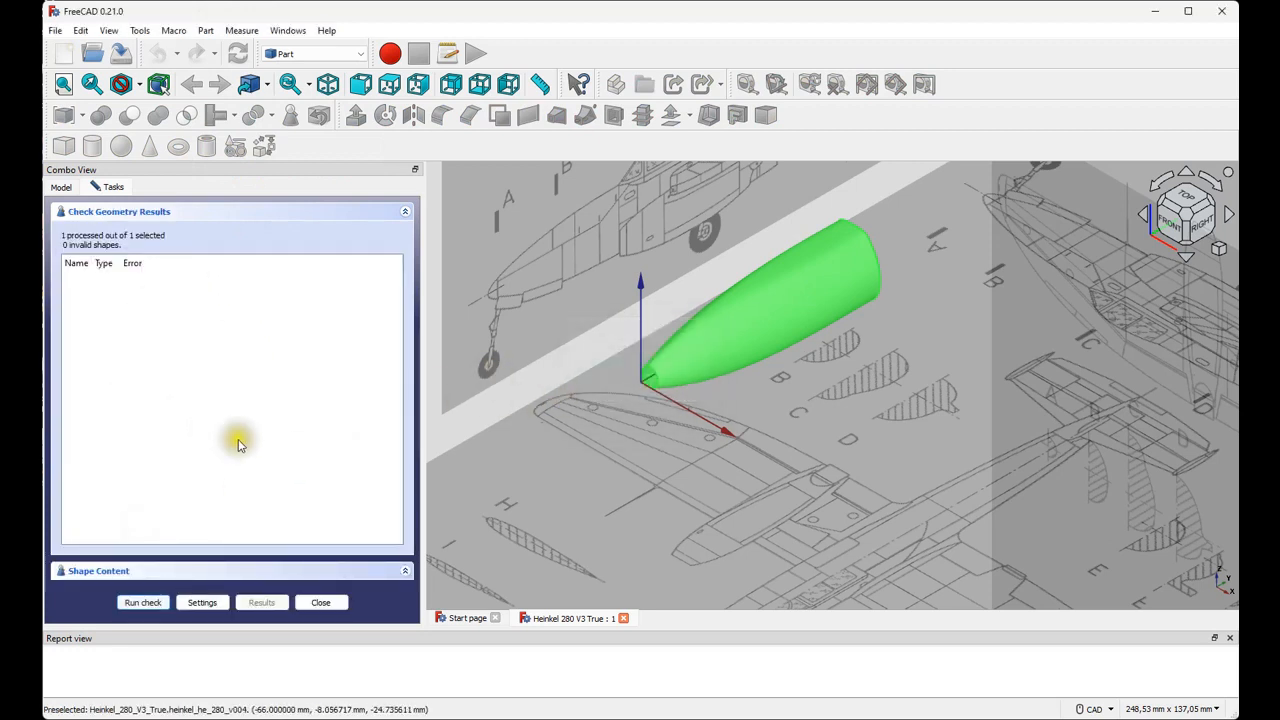
pyautogui.click(328, 602)
# Offset the Loft003 nose surface by 1 mm in Pipe mode with the Intersection join type and fill offset enabled.
pyautogui.click(129, 326)
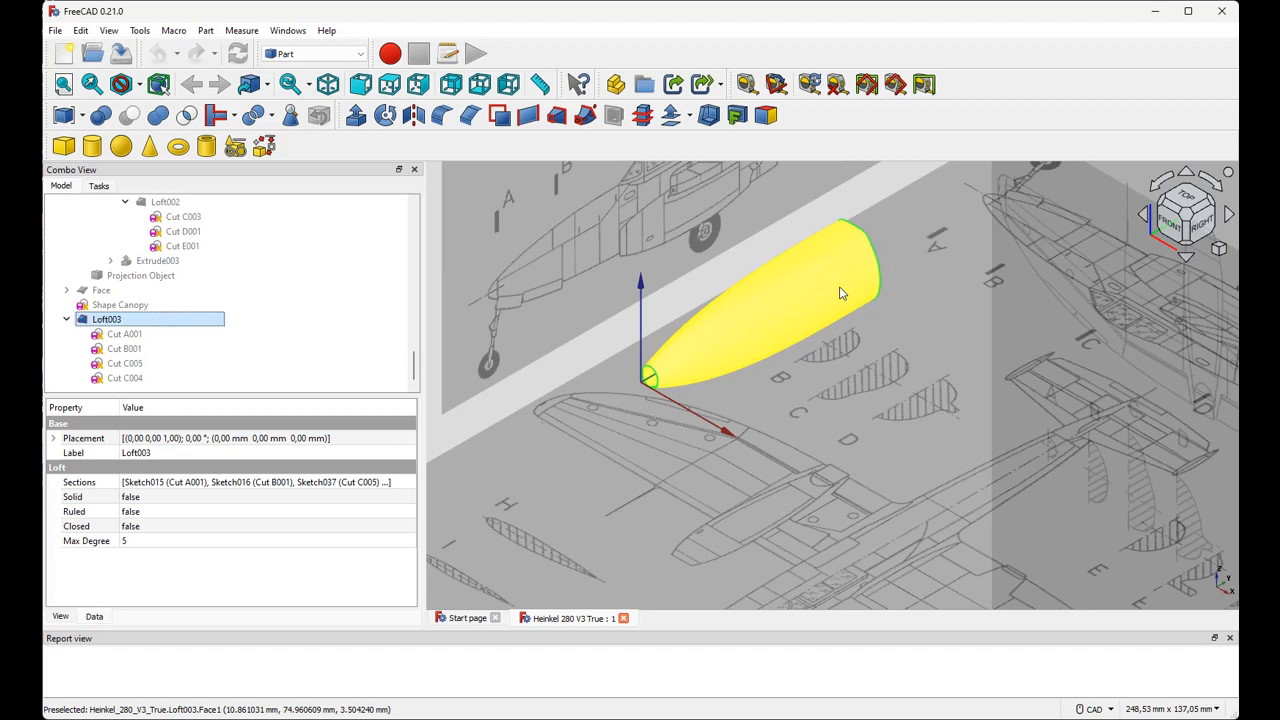
pyautogui.click(868, 237)
pyautogui.click(186, 323)
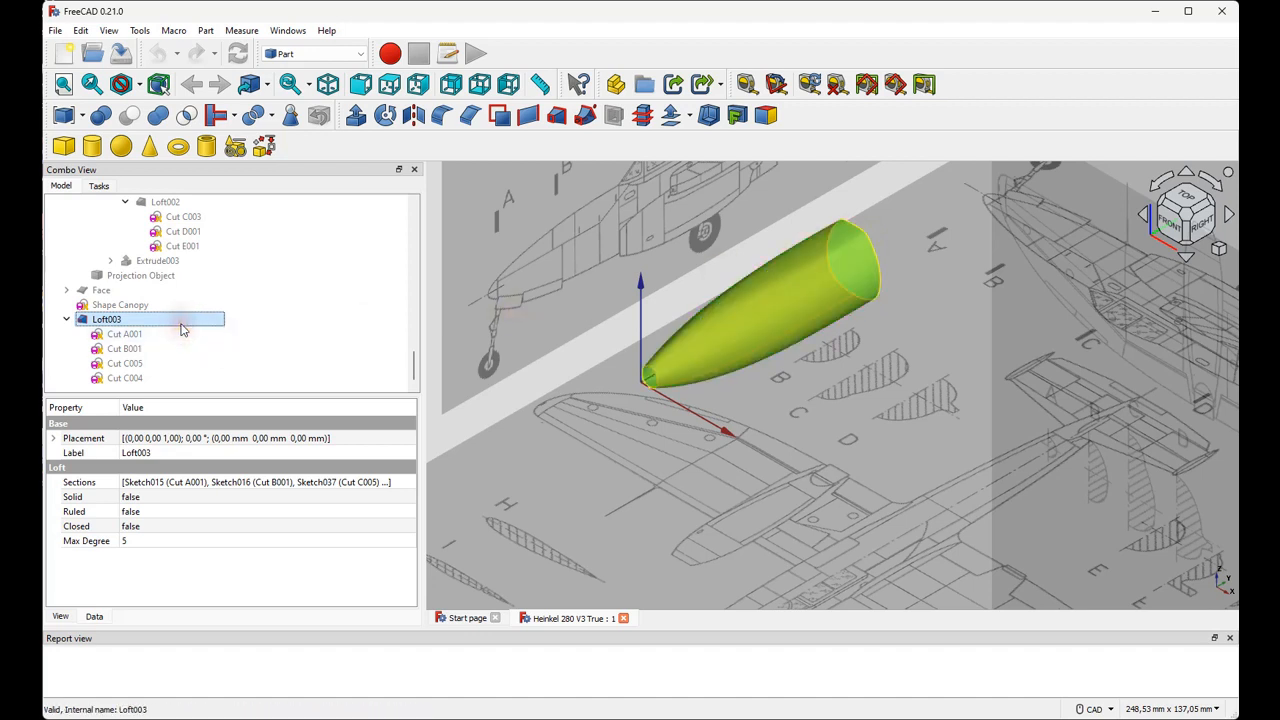
pyautogui.click(673, 118)
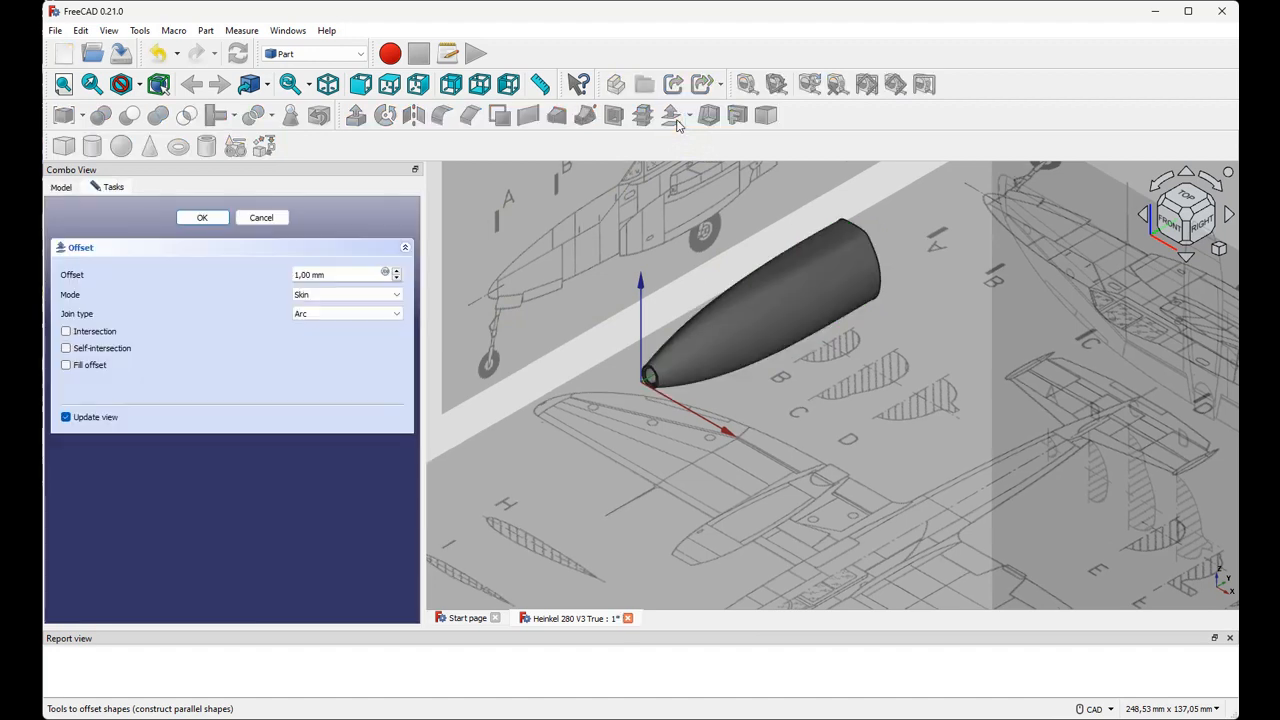
pyautogui.click(309, 296)
pyautogui.click(314, 319)
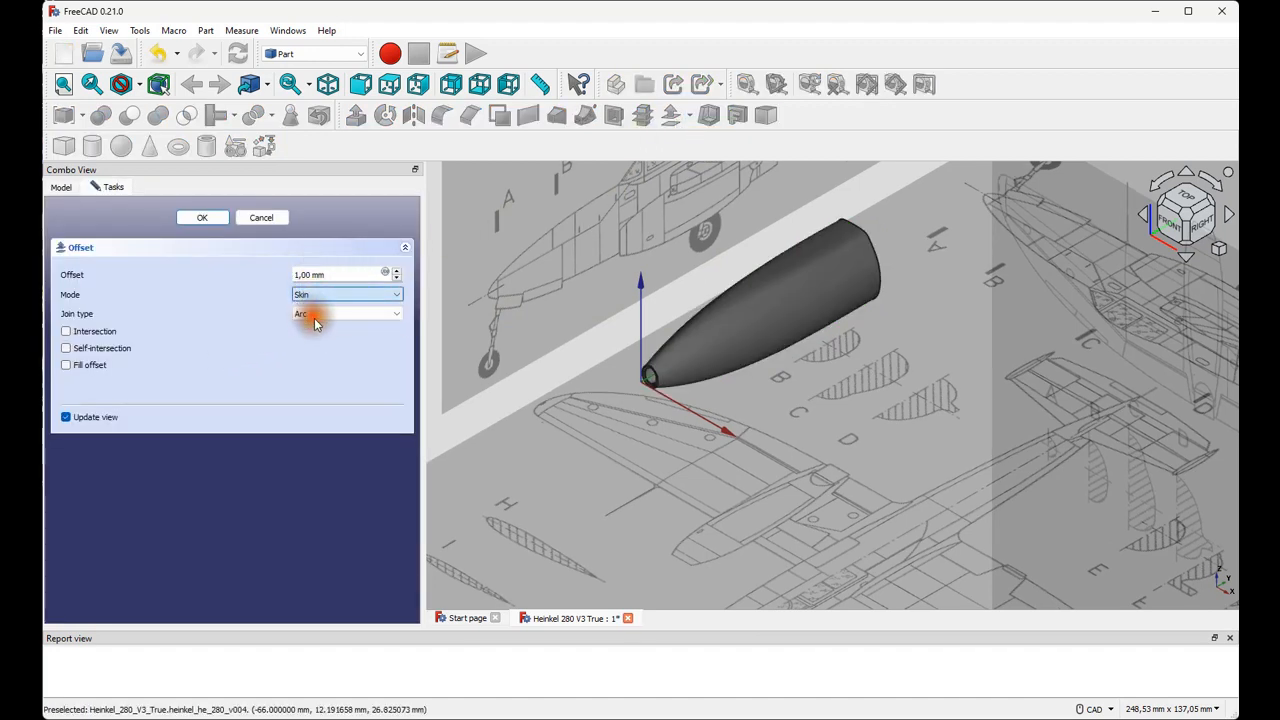
pyautogui.click(310, 316)
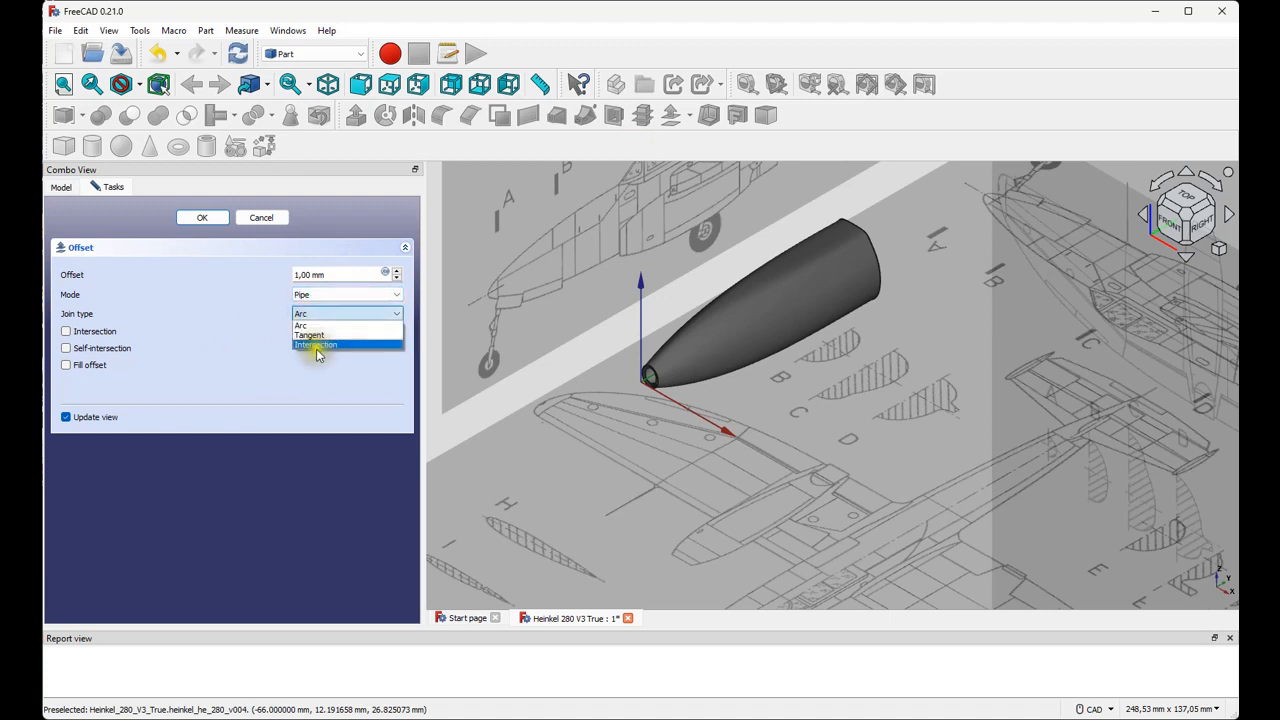
pyautogui.click(315, 346)
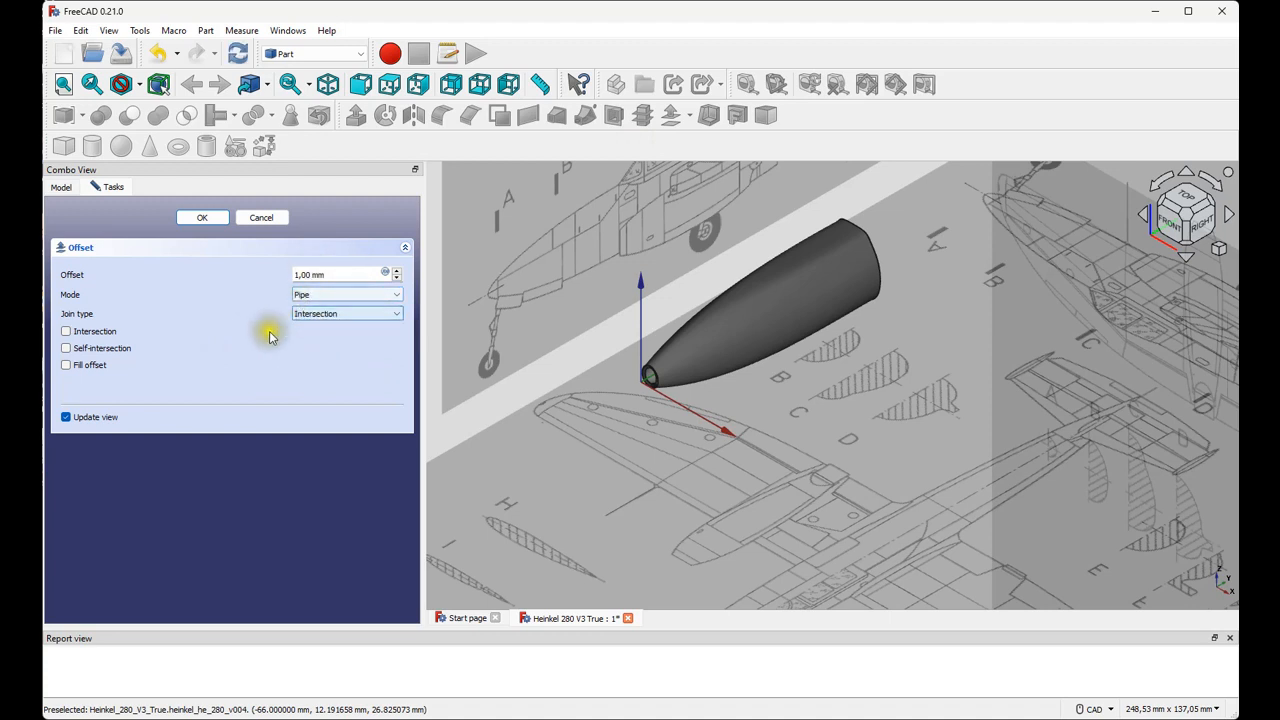
pyautogui.click(82, 370)
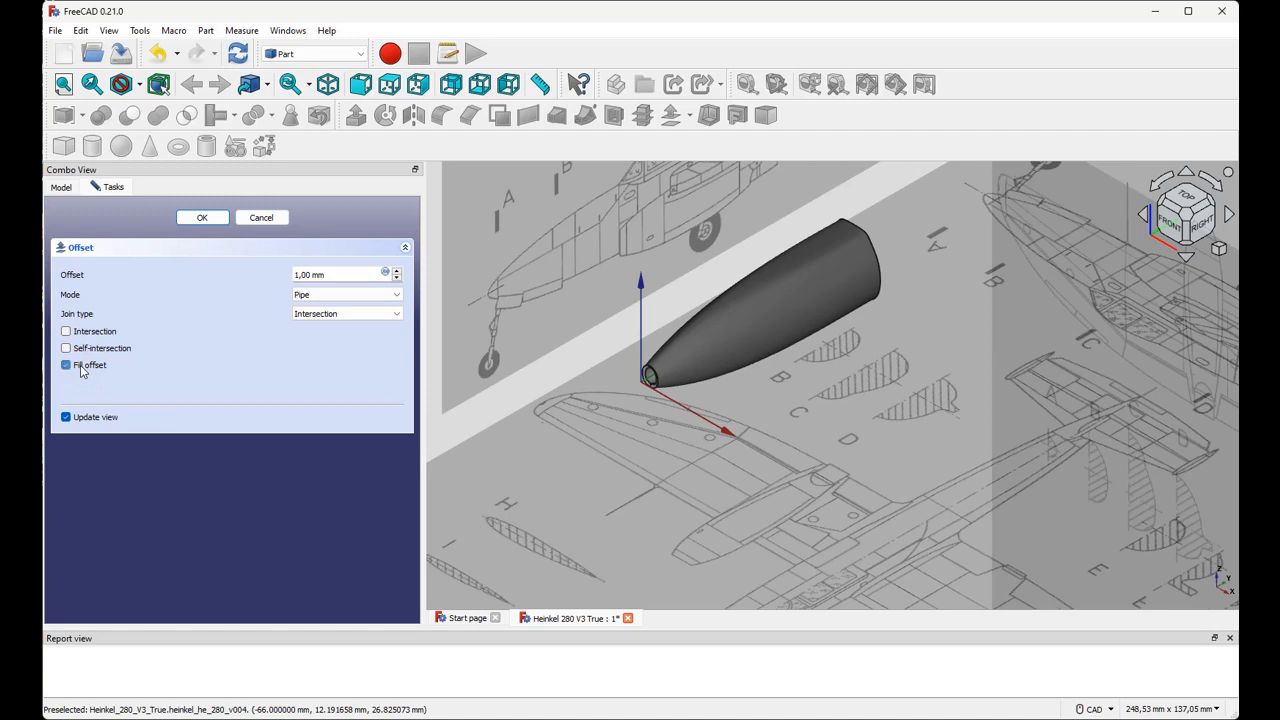
pyautogui.click(200, 220)
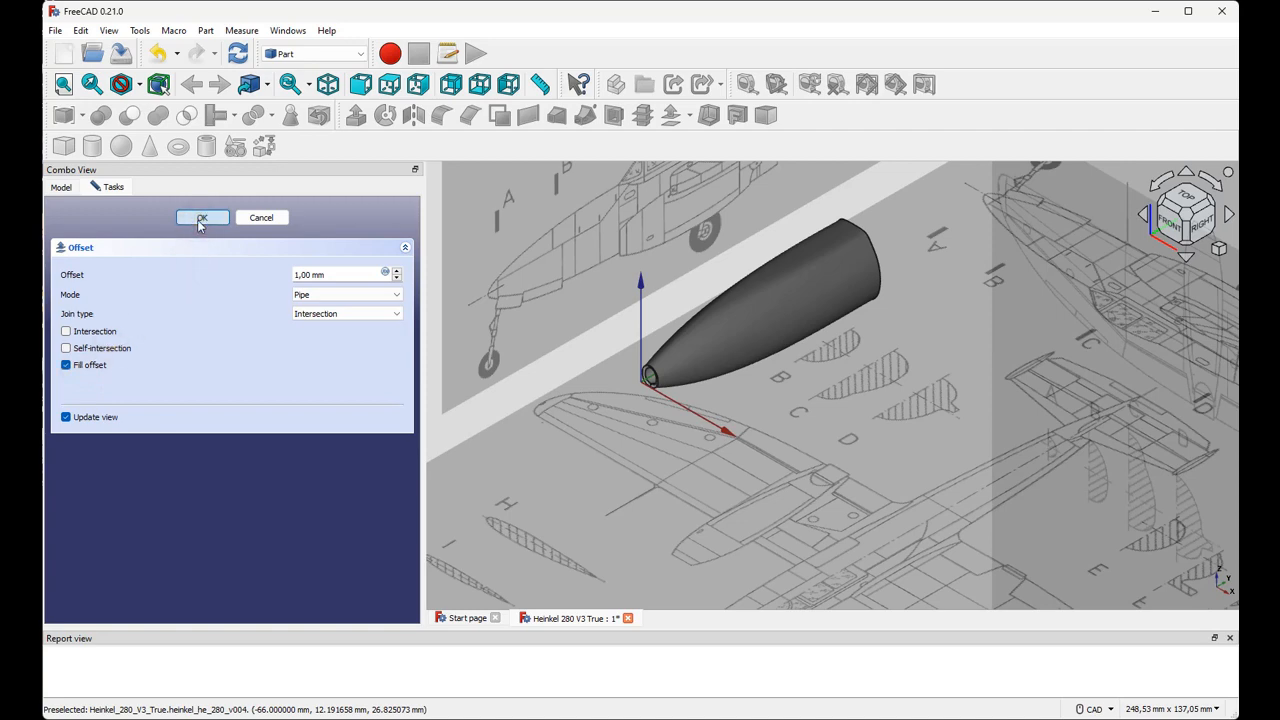
# Inspect the resulting nose shell and hide both Offset002 and its source Loft003.
pyautogui.scroll(-3, 699, 365)
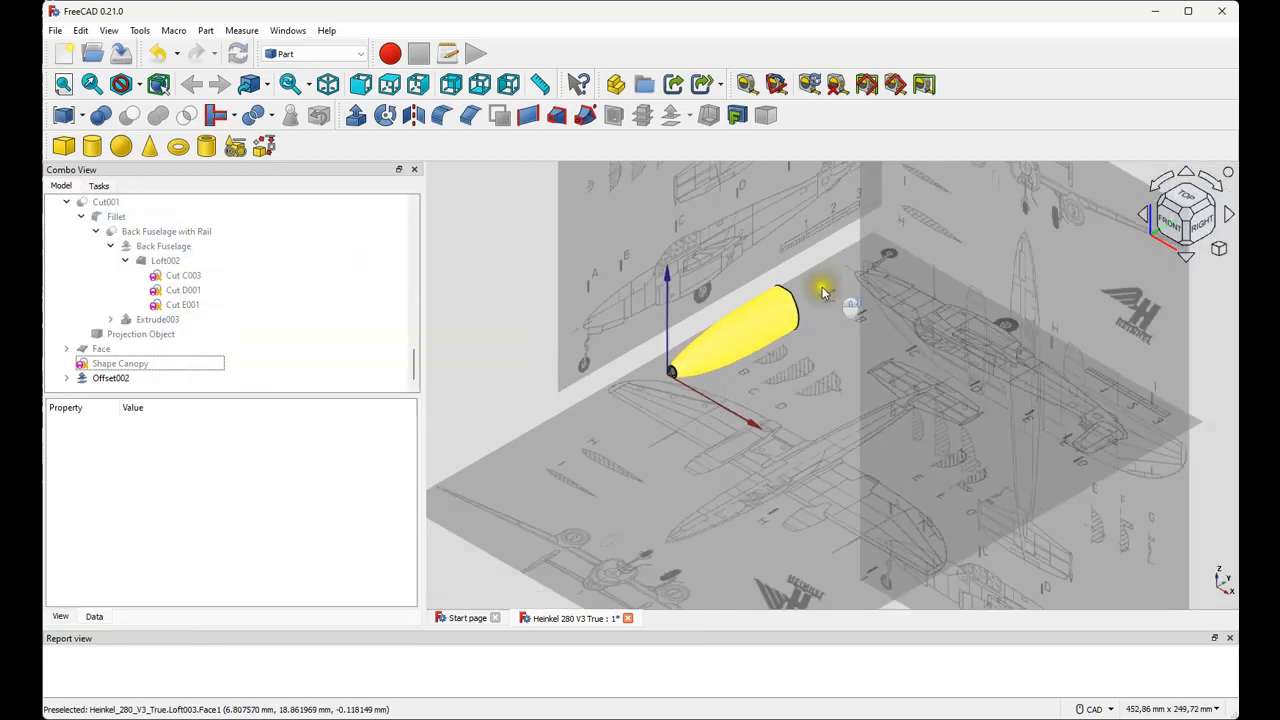
pyautogui.scroll(5, 766, 320)
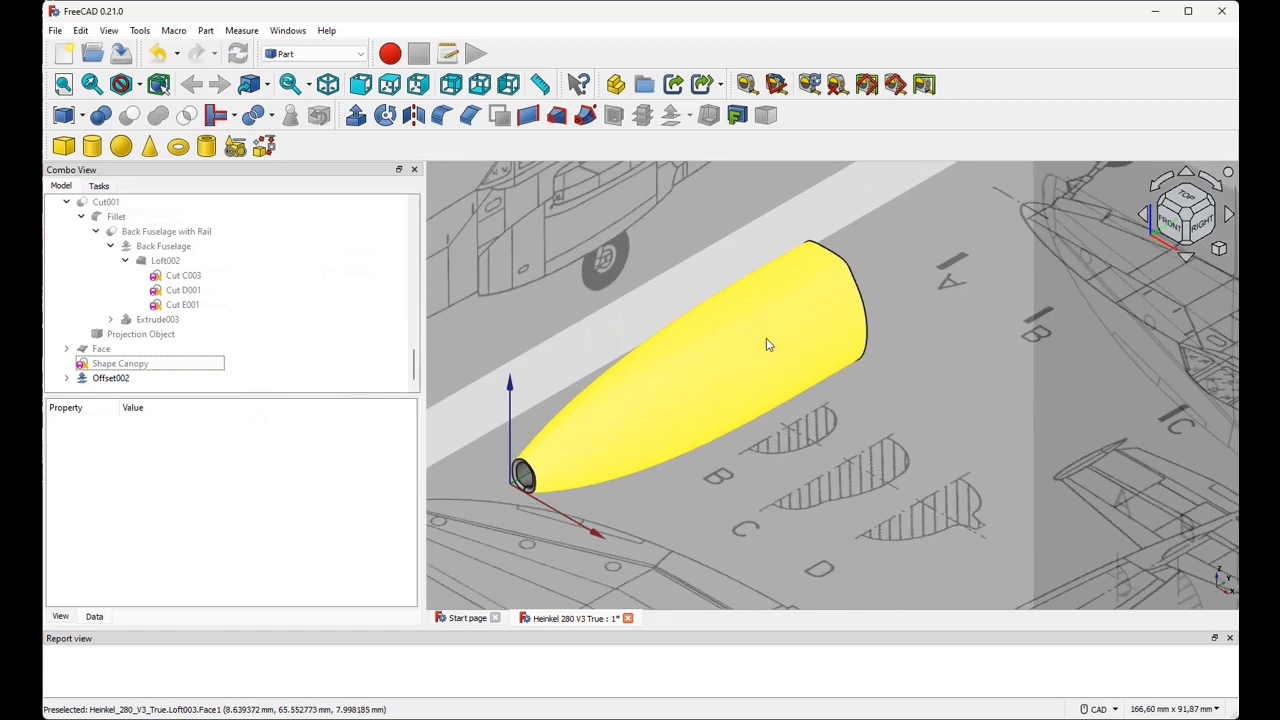
pyautogui.click(105, 380)
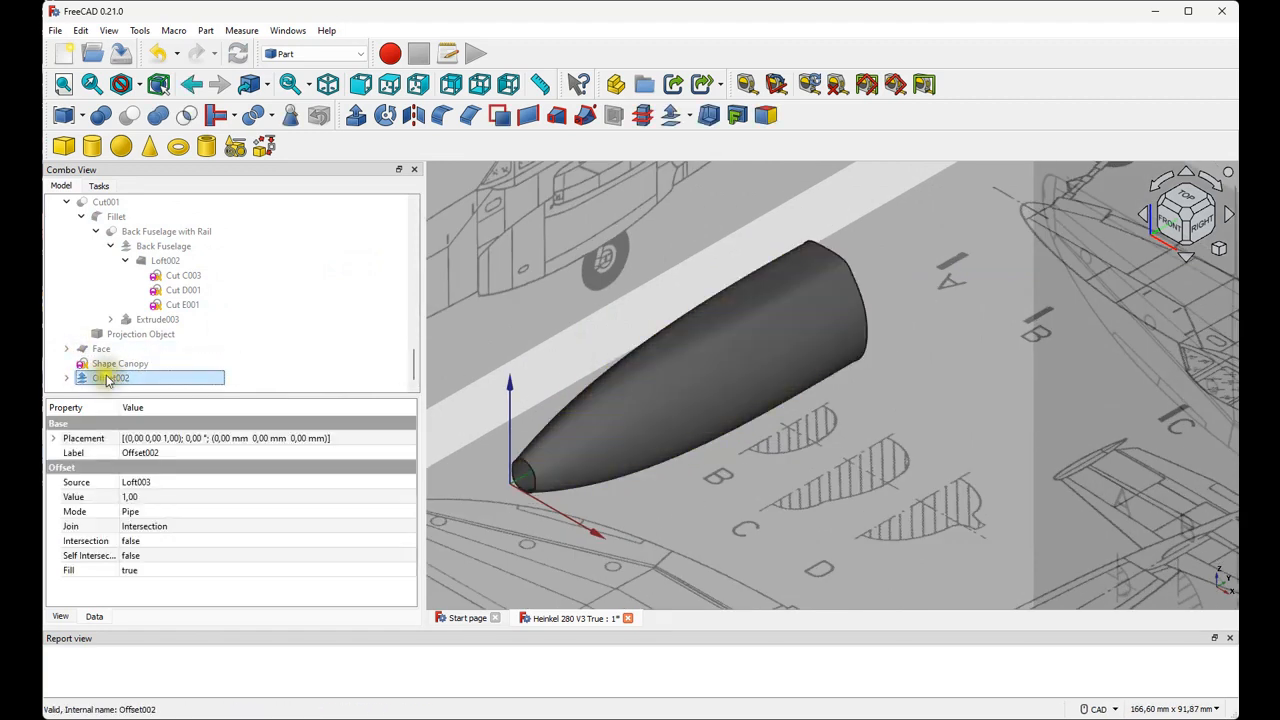
pyautogui.click(112, 366)
pyautogui.click(110, 378)
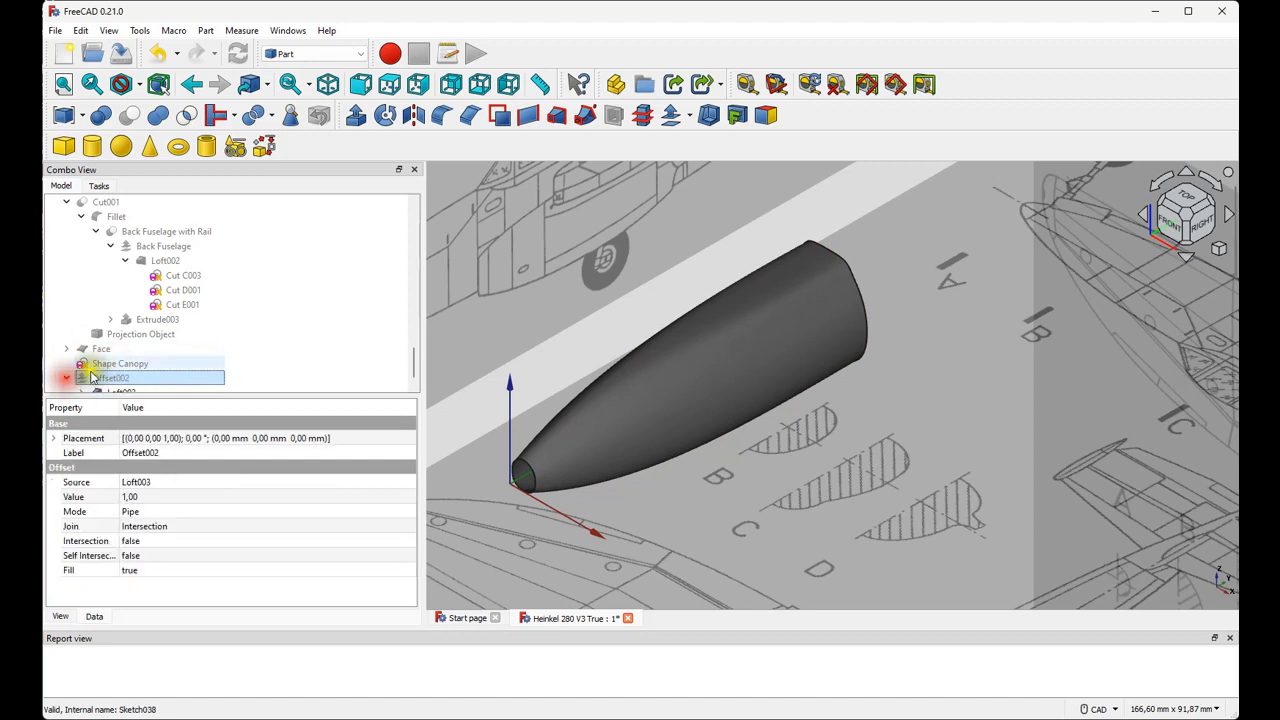
pyautogui.click(66, 378)
pyautogui.click(121, 377)
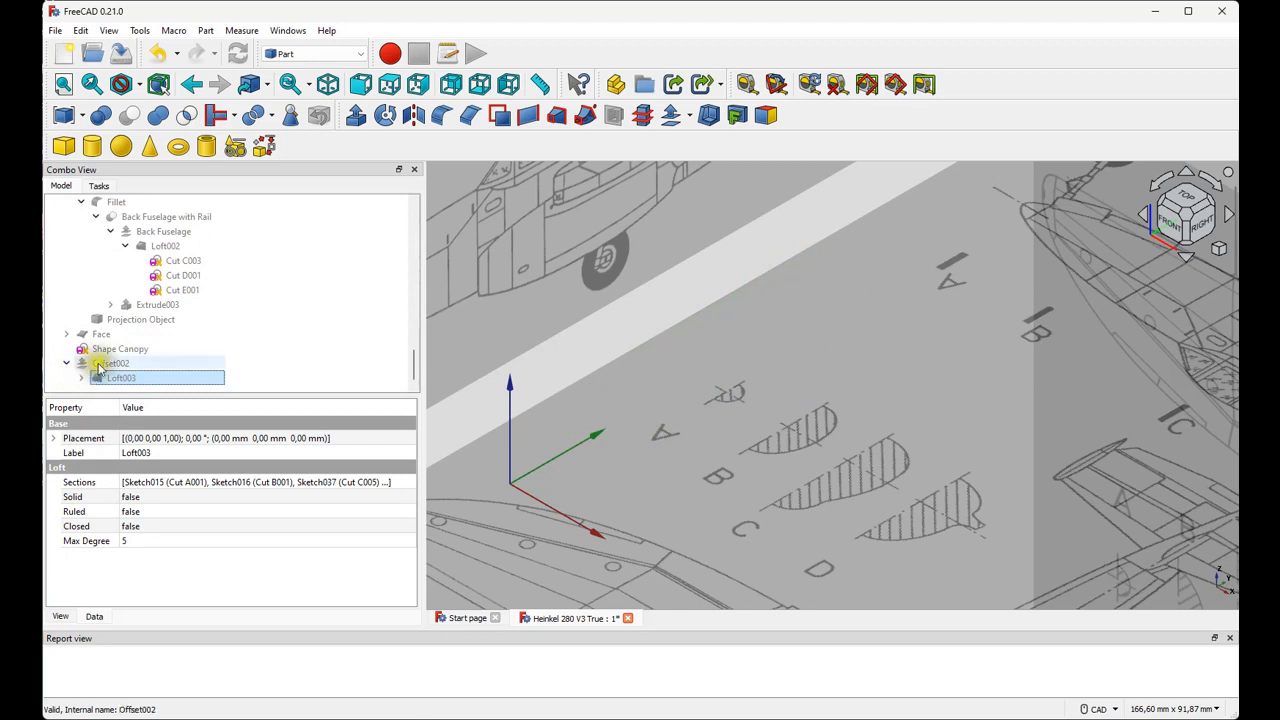
# Show the Shape Canopy sketch and compare its outline with the canopy in the right-side blueprint.
pyautogui.click(104, 348)
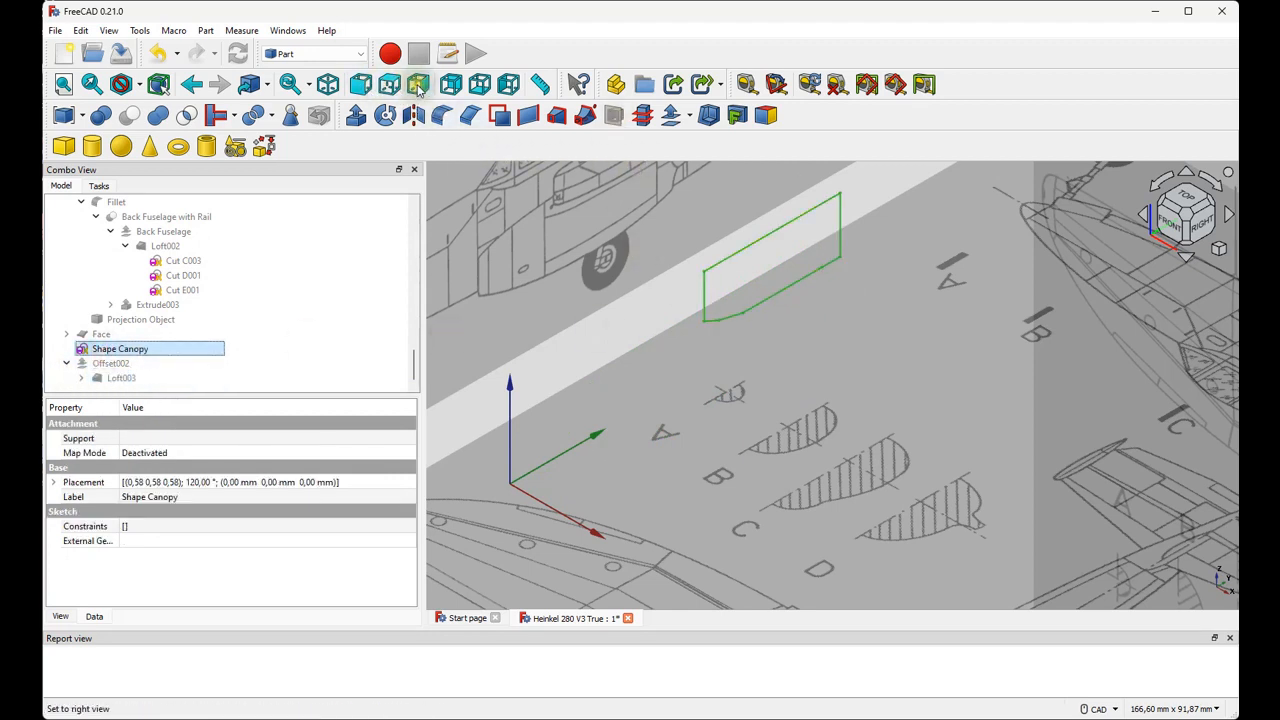
pyautogui.click(418, 85)
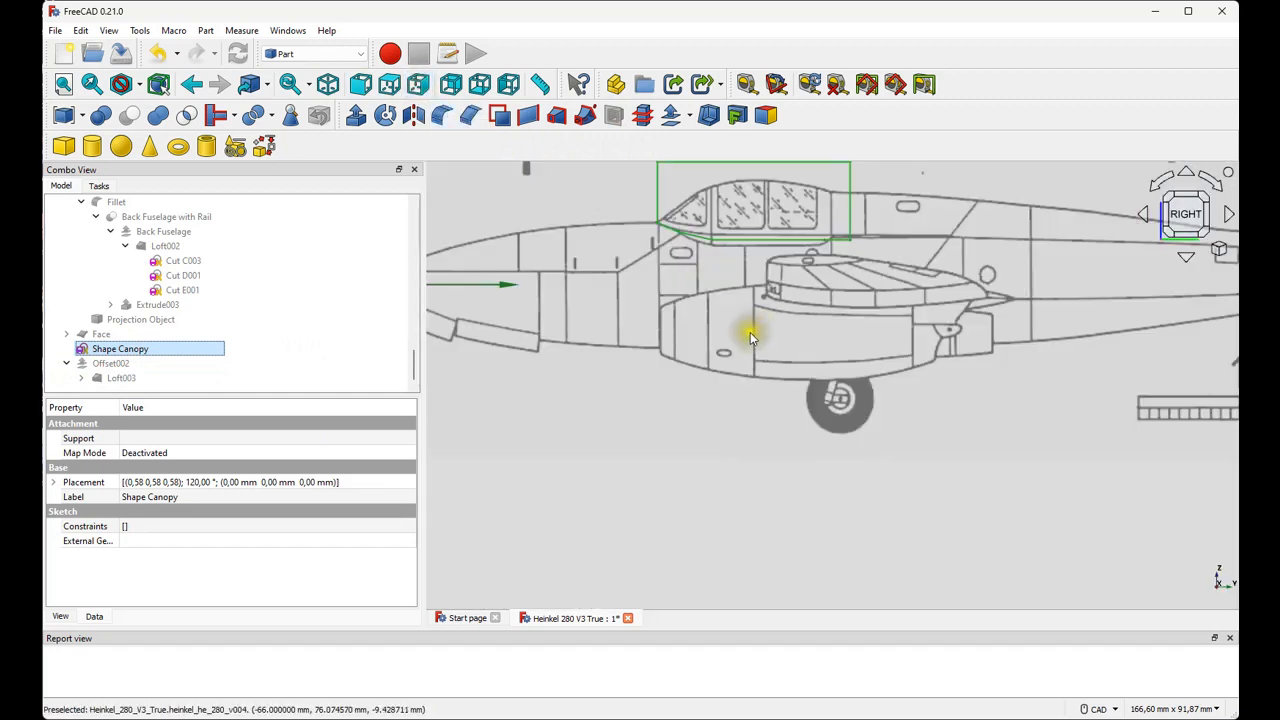
pyautogui.scroll(4, 745, 265)
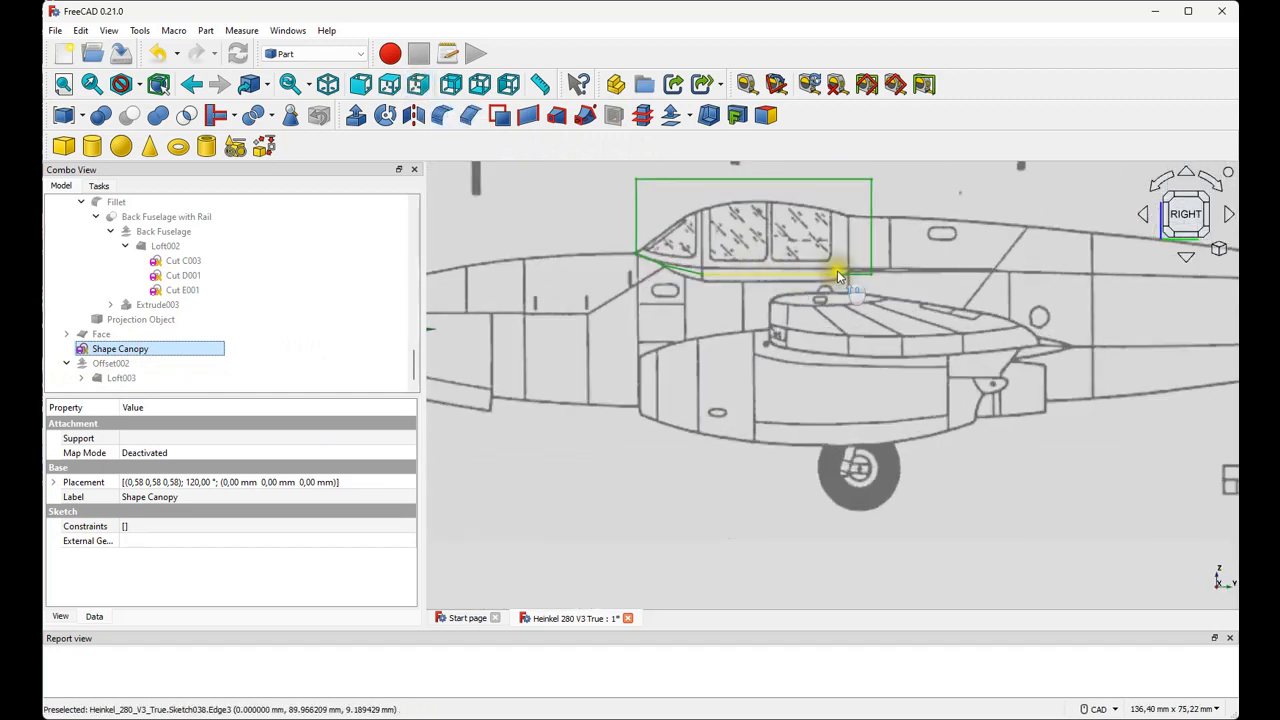
pyautogui.moveTo(838, 275); pyautogui.dragTo(751, 366, button='middle')
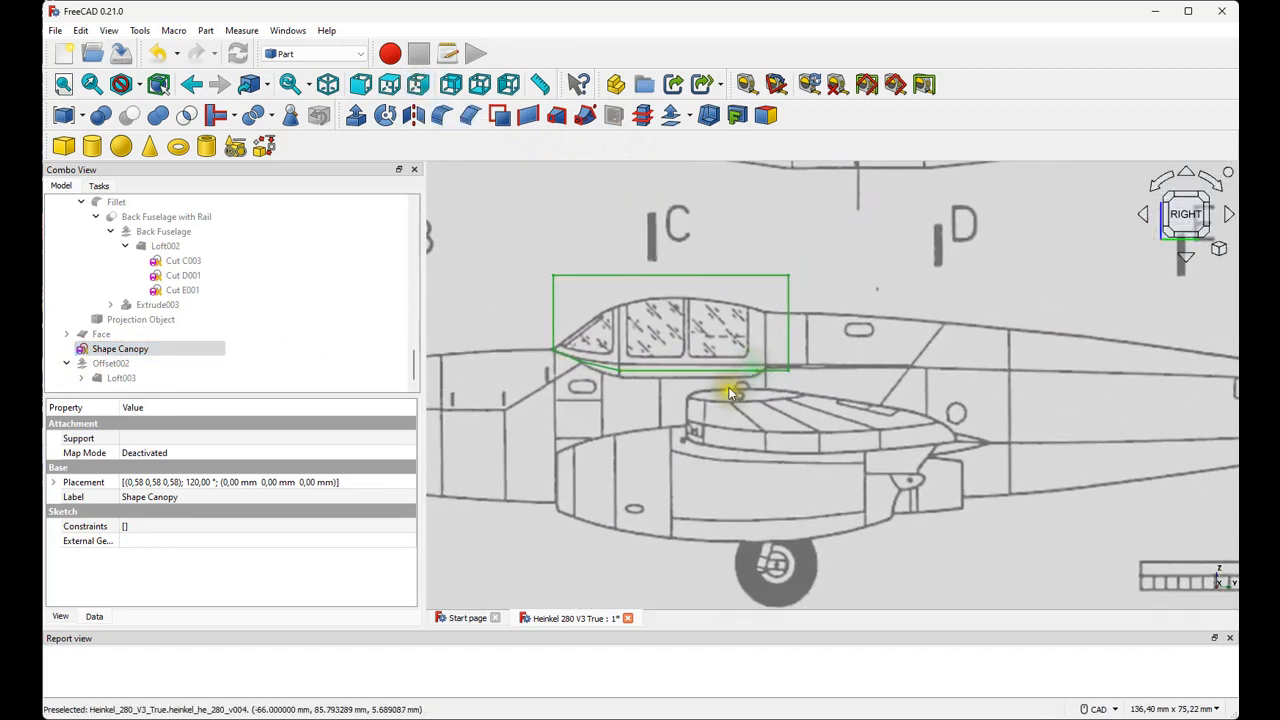
pyautogui.scroll(3, 732, 387)
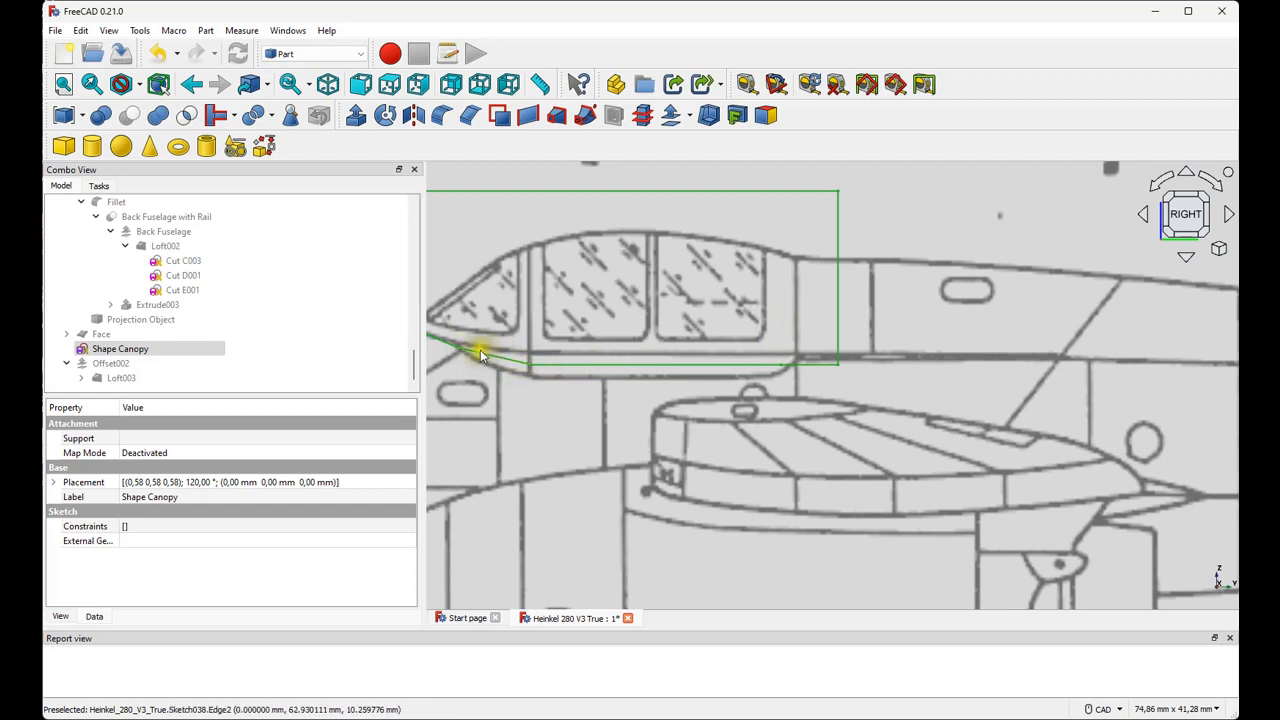
pyautogui.scroll(-4, 503, 366)
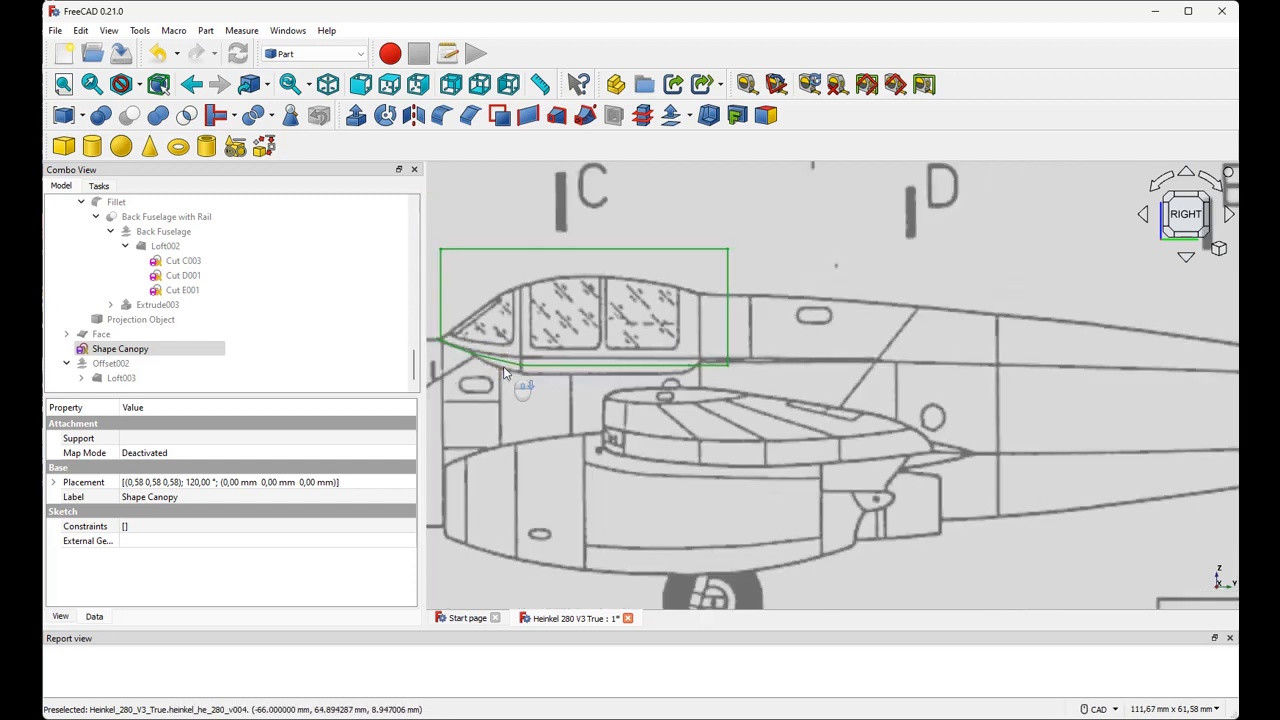
# Open the Shape Canopy sketch for editing and delete the long horizontal line along the canopy's lower edge.
pyautogui.click(155, 349)
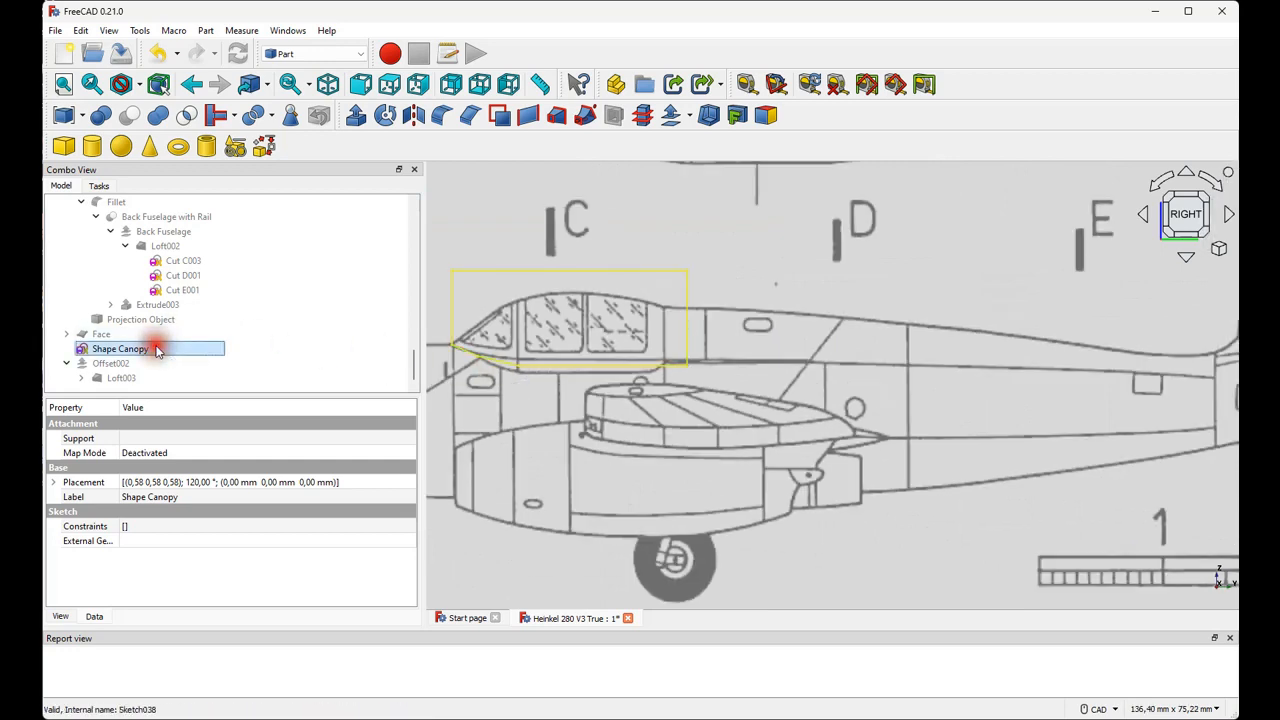
pyautogui.doubleClick(160, 349)
pyautogui.scroll(4, 532, 376)
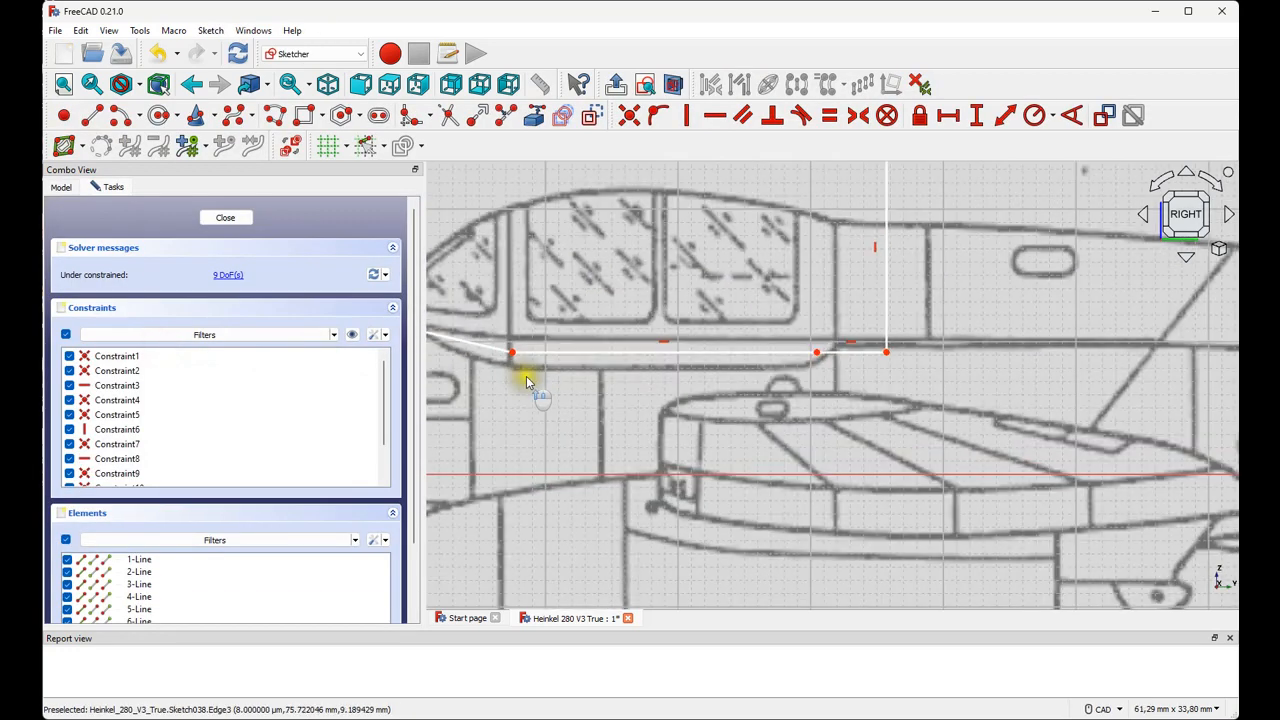
pyautogui.click(590, 355)
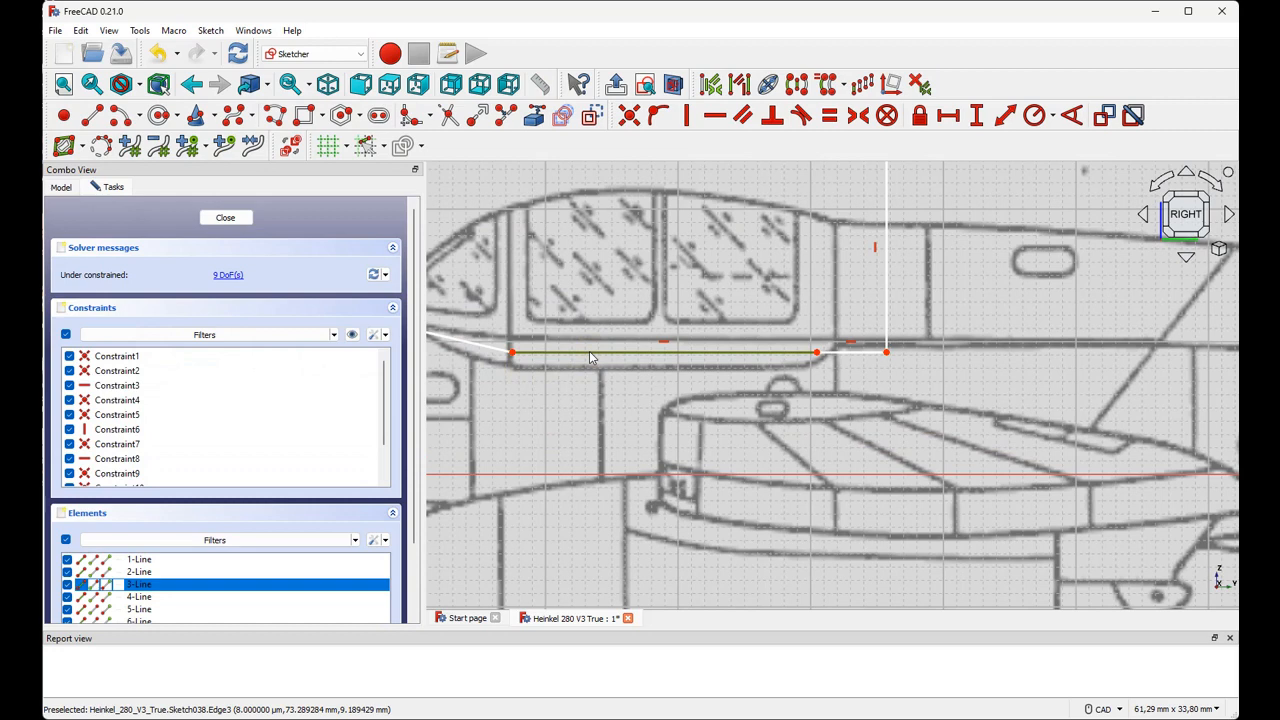
pyautogui.press('Delete')
# Lower the sloped line's end to the canopy frame's bottom edge, and draw a 1 mm upright line and a rearward line from it.
pyautogui.scroll(-2, 589, 351)
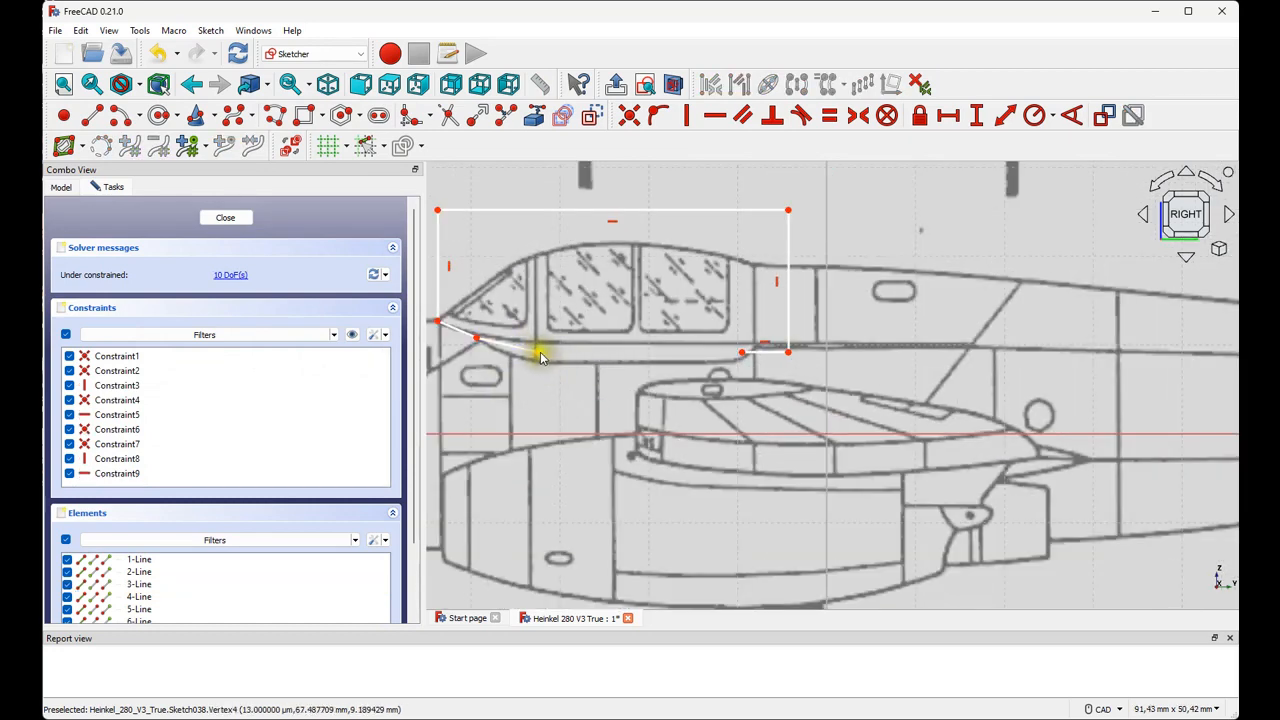
pyautogui.moveTo(540, 357); pyautogui.dragTo(537, 367)
pyautogui.click(91, 115)
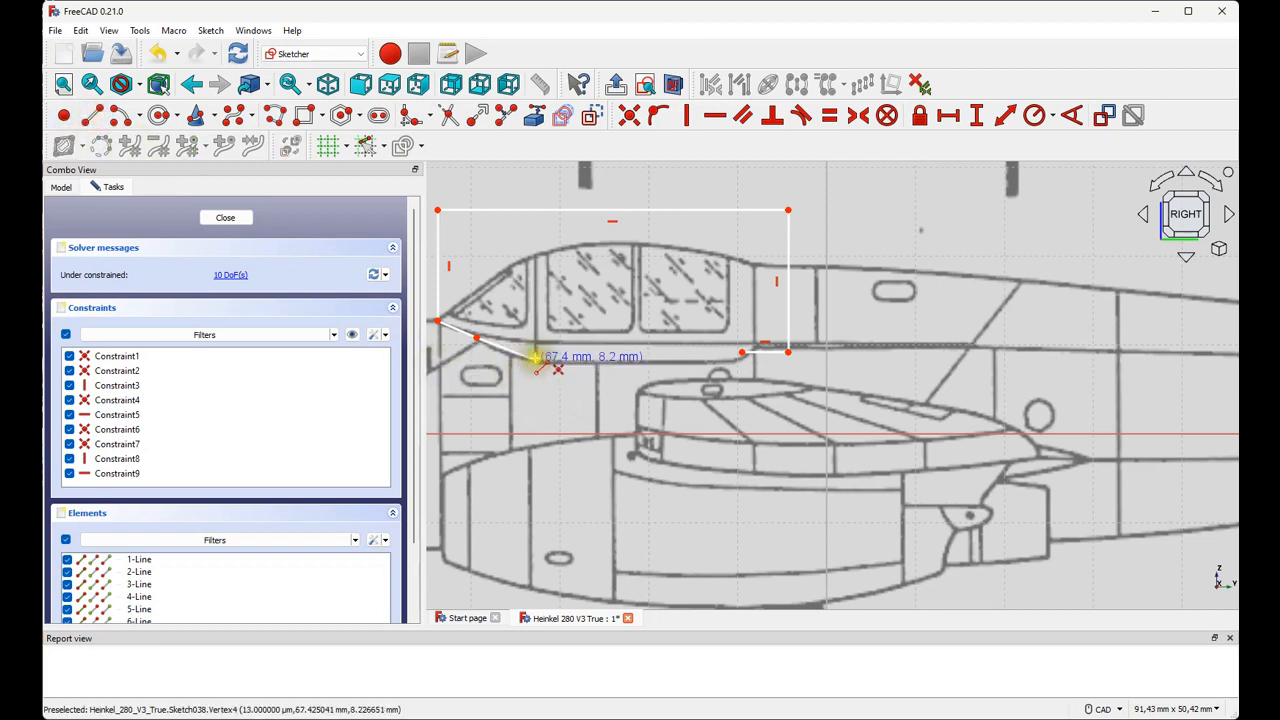
pyautogui.click(538, 360)
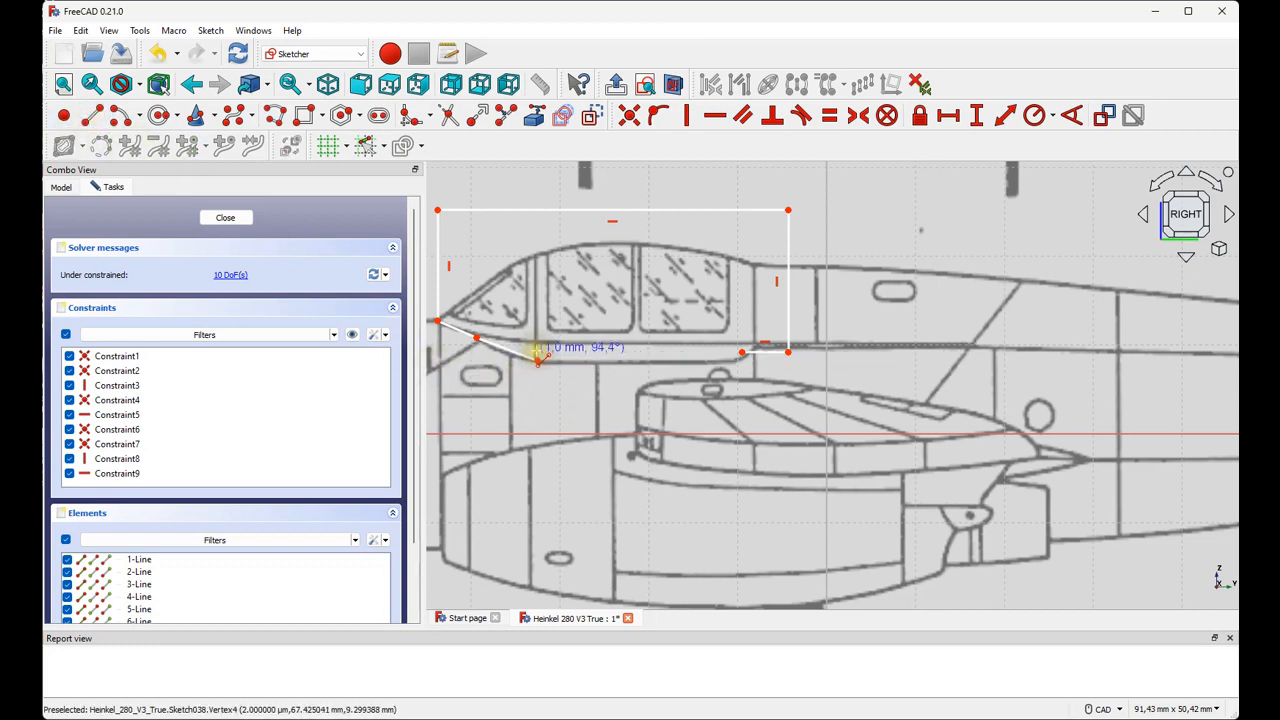
pyautogui.click(538, 358)
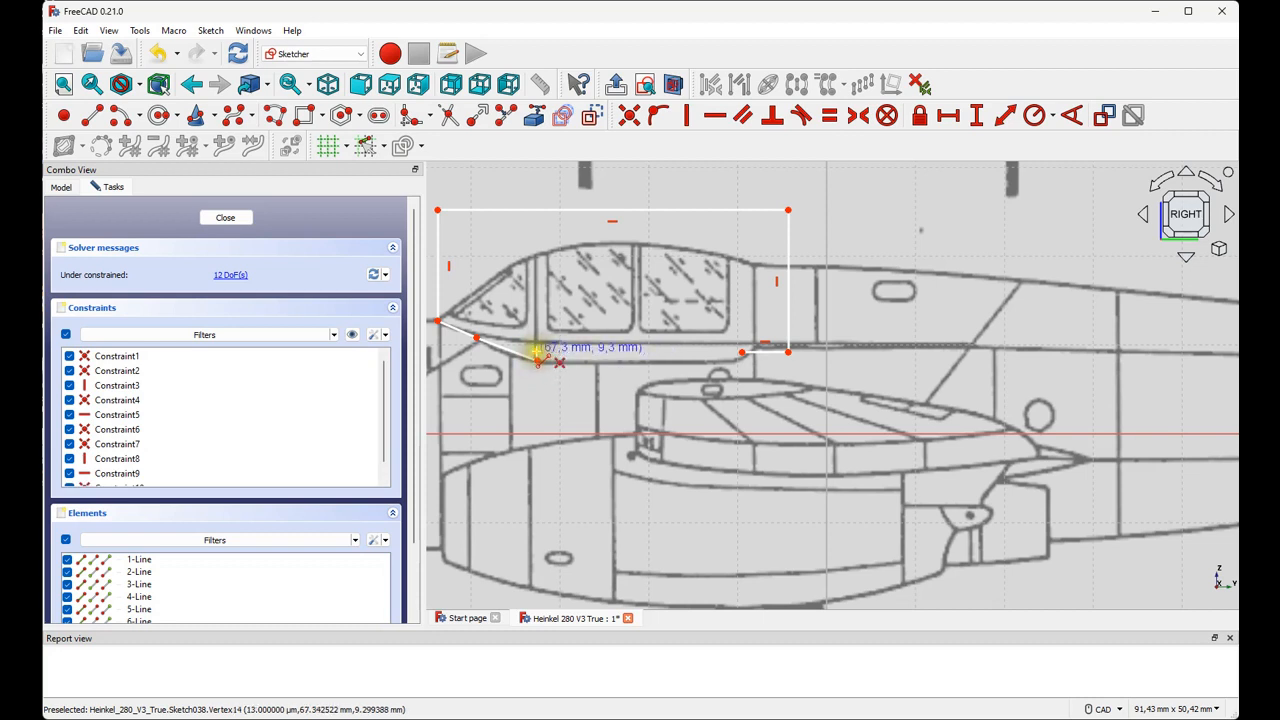
pyautogui.click(538, 352)
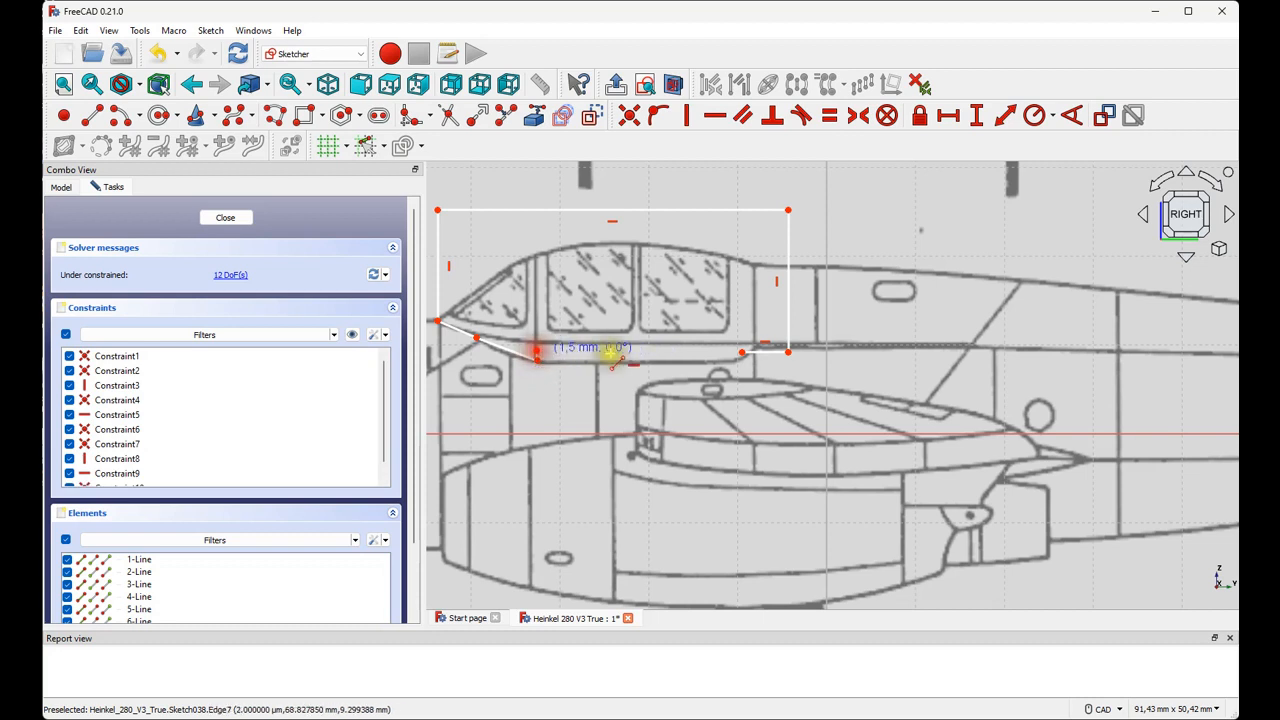
# Delete the short horizontal line at the canopy's rear and make the new line's end coincident with the rear vertical line's lower end.
pyautogui.click(762, 357)
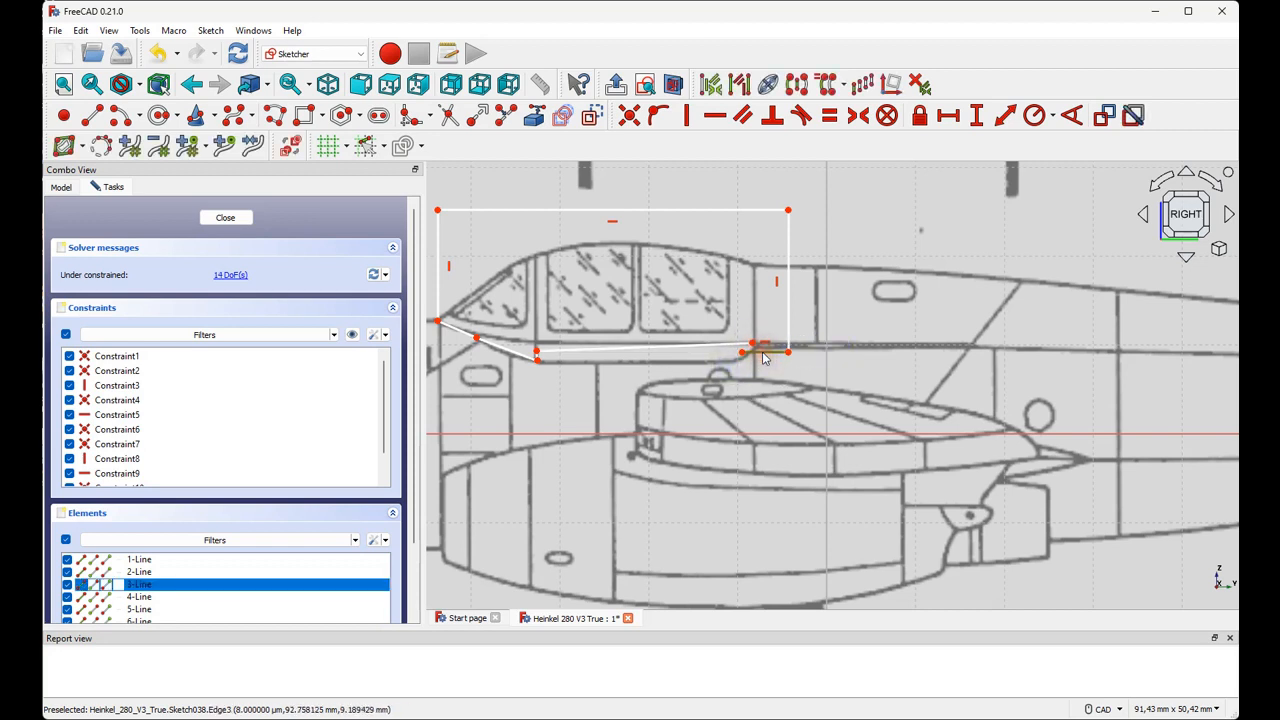
pyautogui.press('Delete')
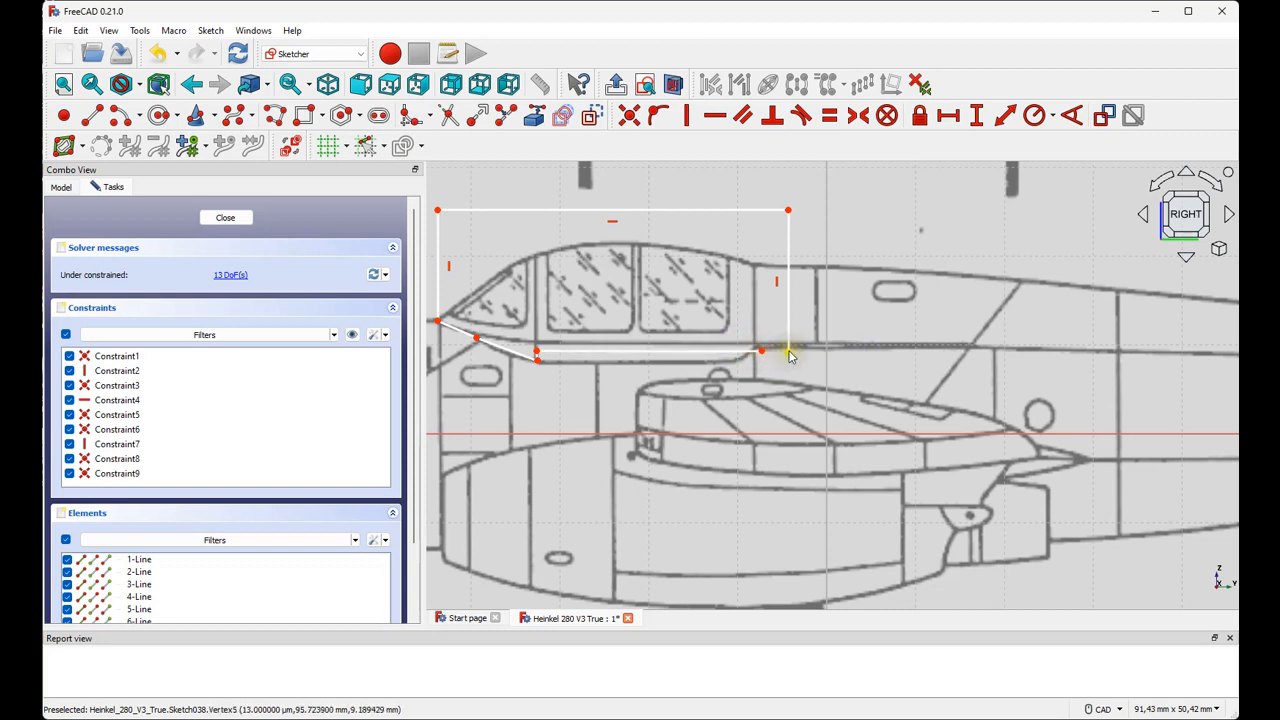
pyautogui.click(760, 356)
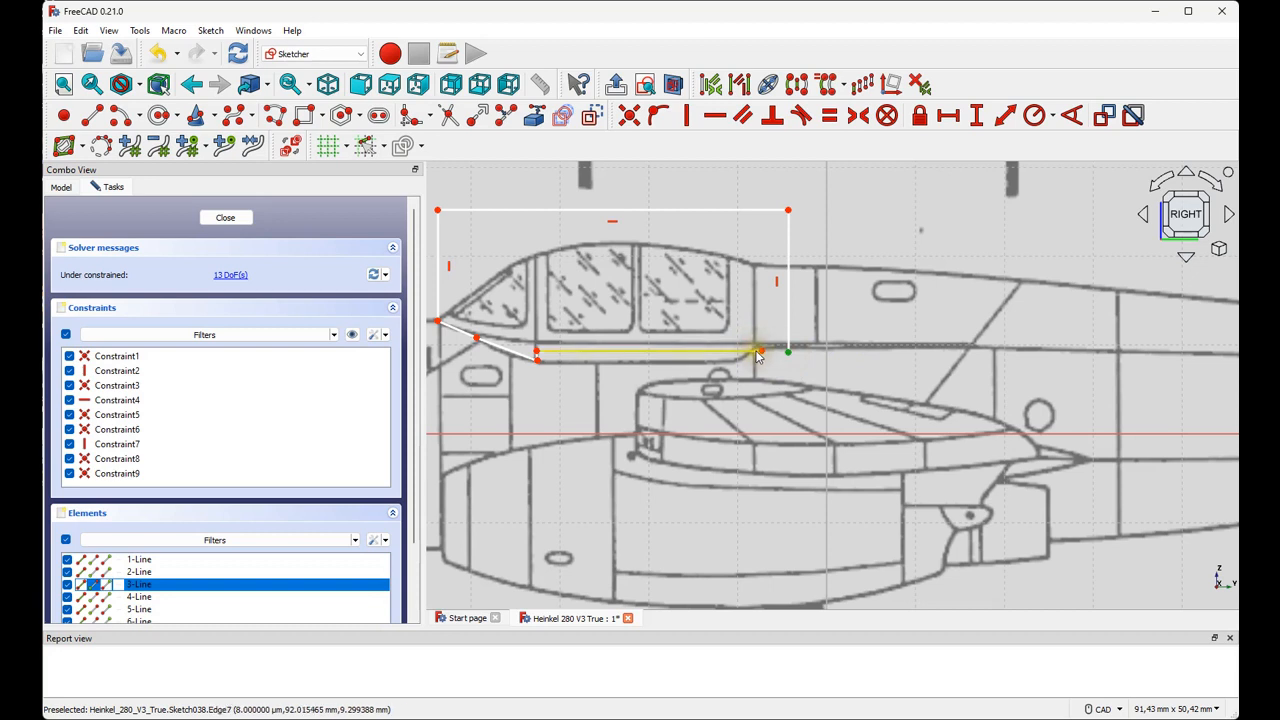
pyautogui.click(757, 351)
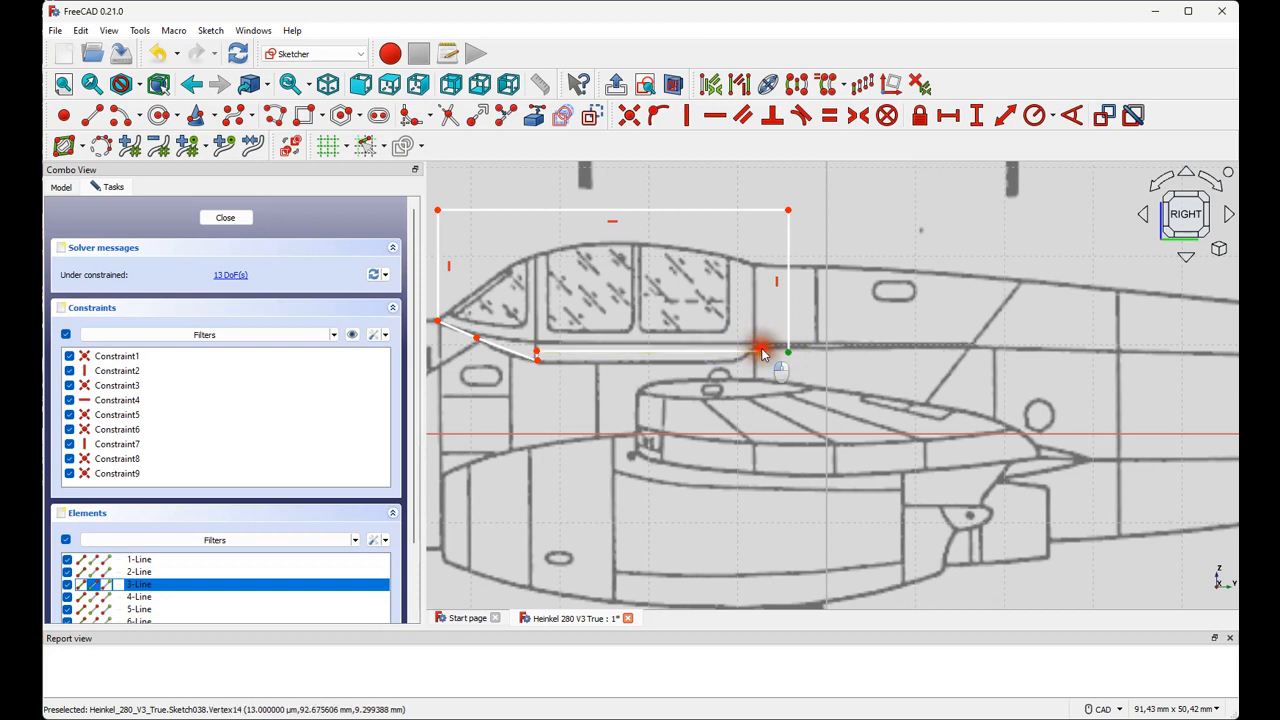
pyautogui.click(630, 116)
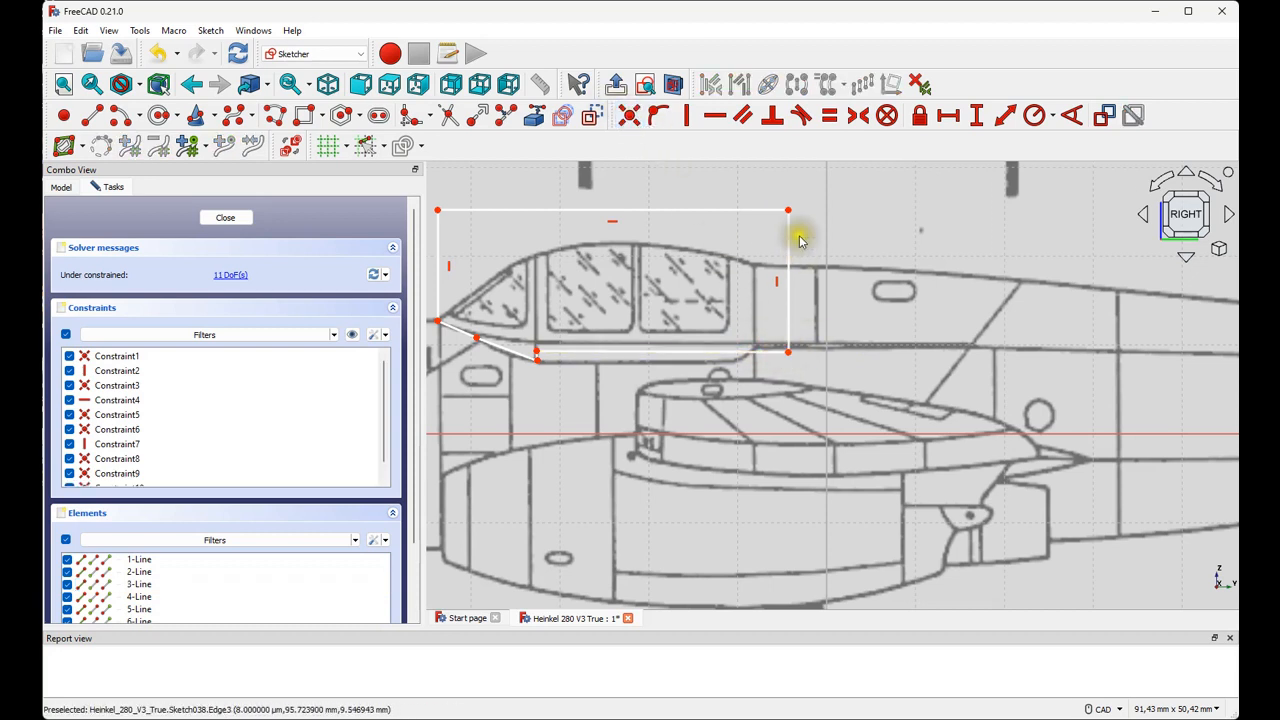
# Move the outline's rear vertical line forward to the canopy's rear edge, extend the front lower corner forward, and close the sketch.
pyautogui.moveTo(793, 252); pyautogui.dragTo(767, 255)
pyautogui.moveTo(437, 321); pyautogui.dragTo(418, 317)
pyautogui.scroll(-3, 490, 392)
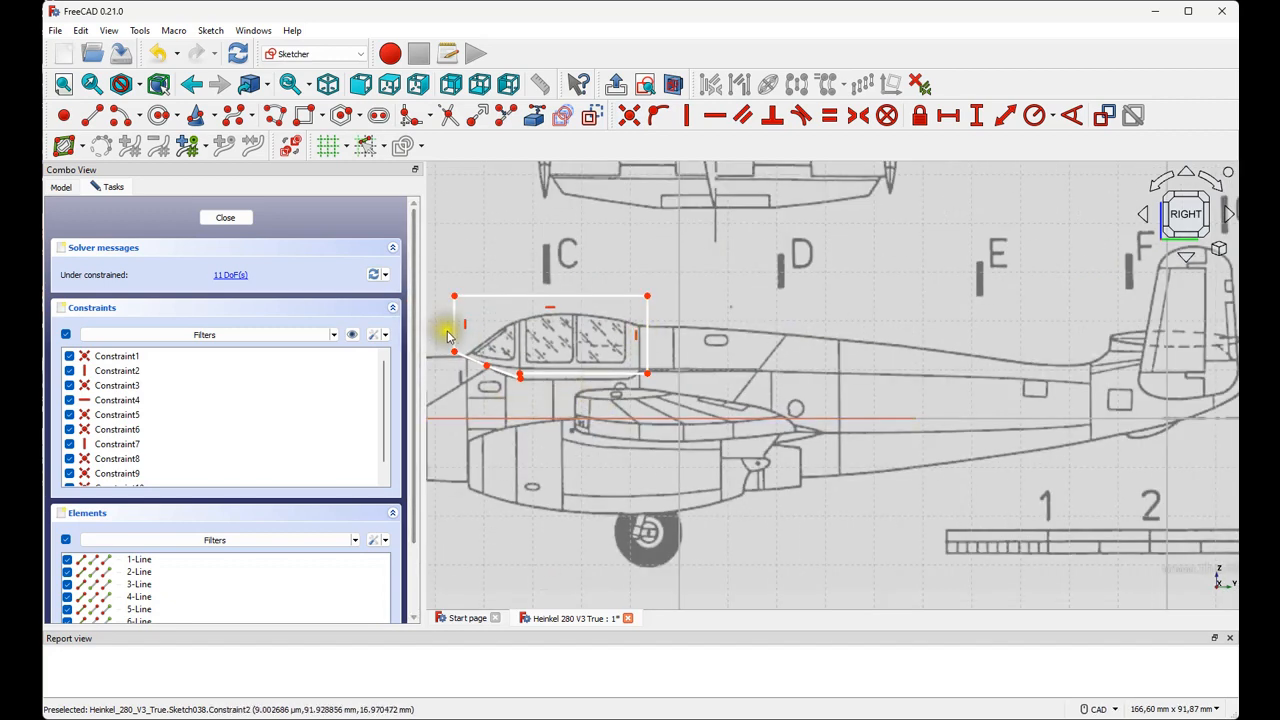
pyautogui.click(224, 219)
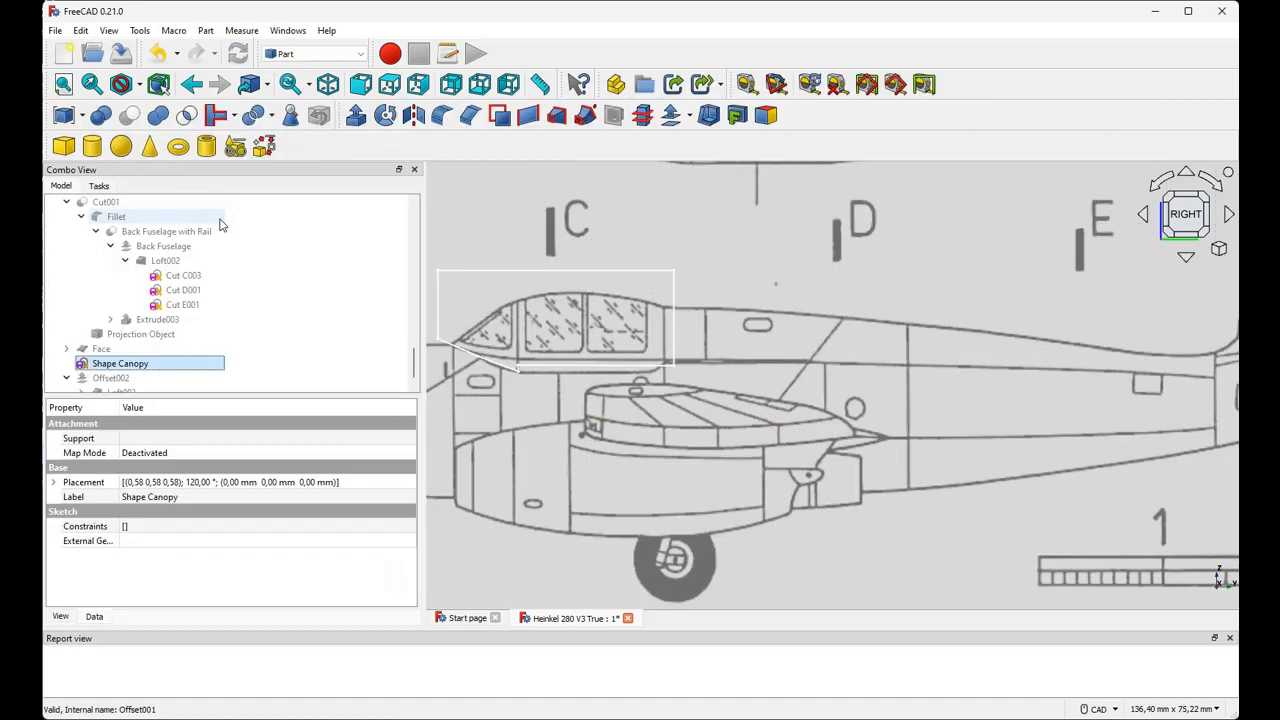
pyautogui.click(145, 365)
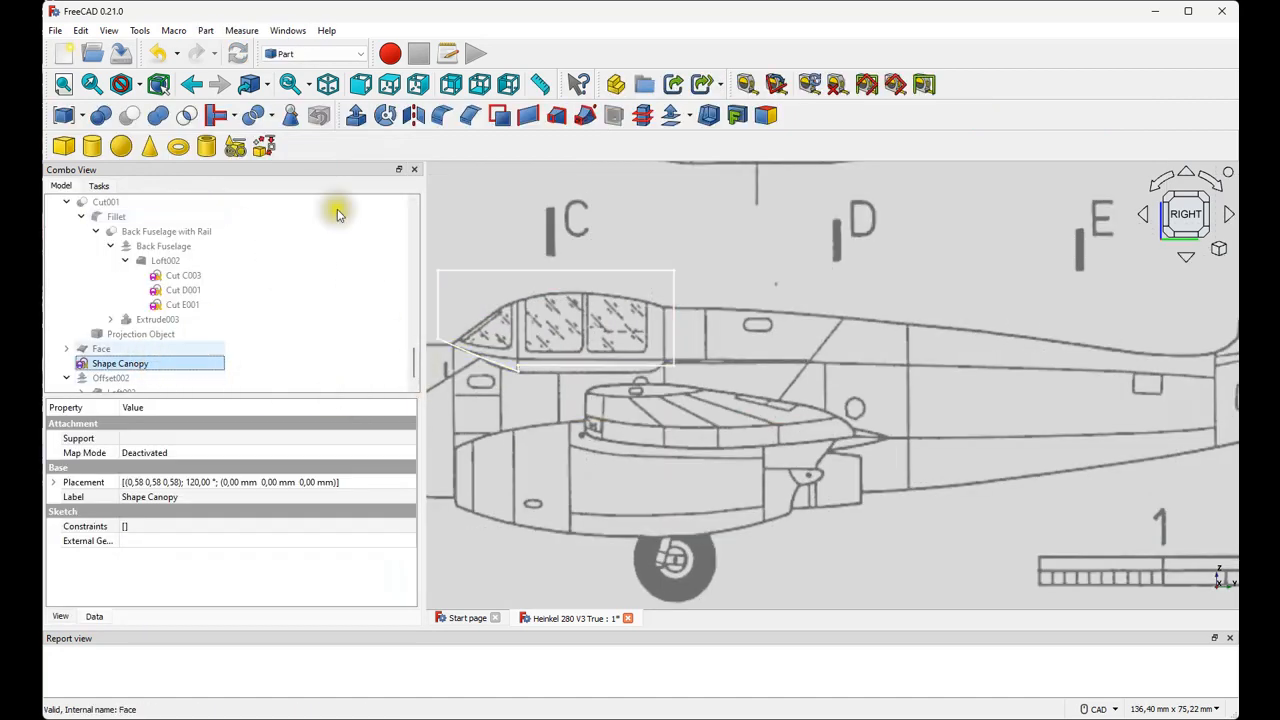
# Extrude the Shape Canopy sketch along its normal into a solid with a symmetric length of 40 mm.
pyautogui.click(356, 115)
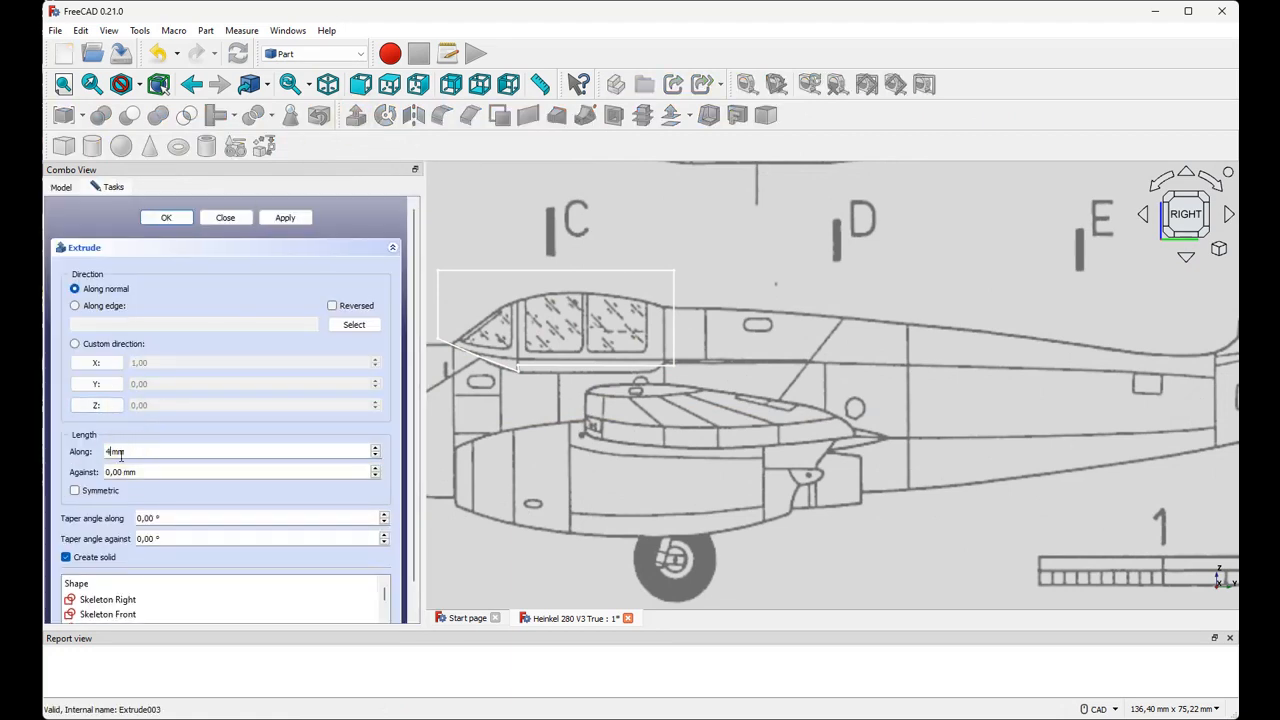
pyautogui.click(74, 490)
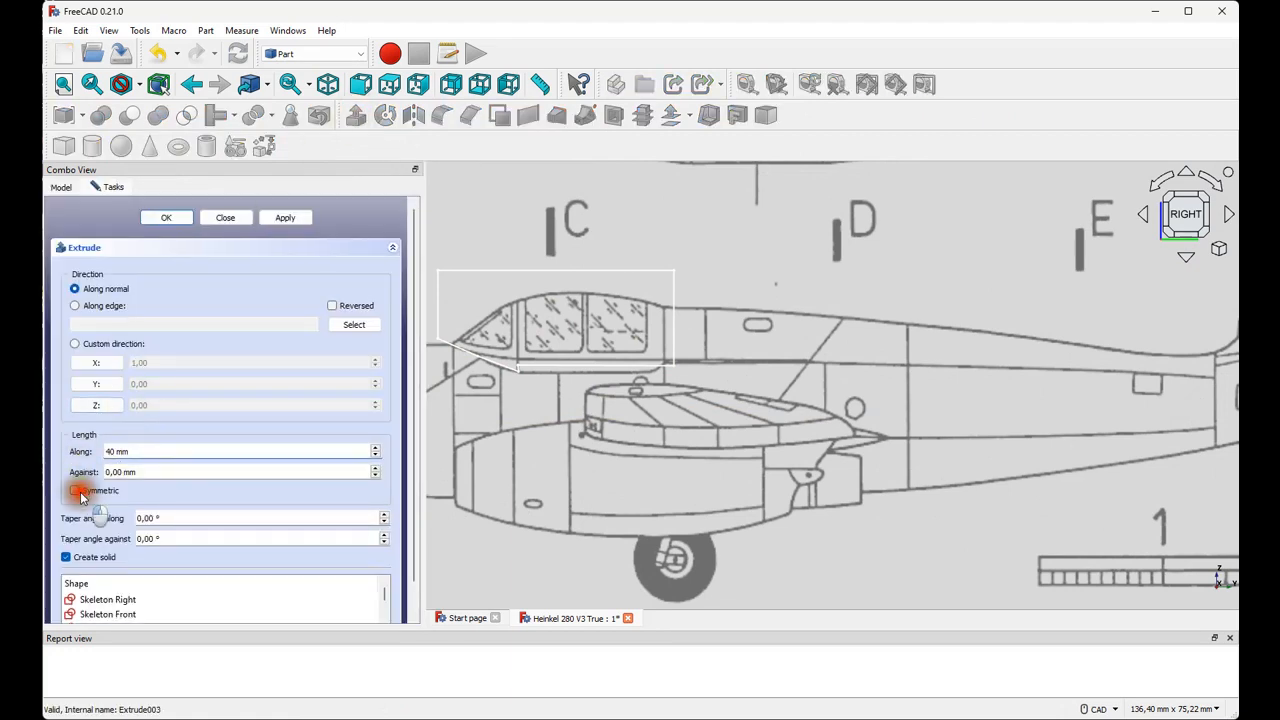
pyautogui.click(166, 218)
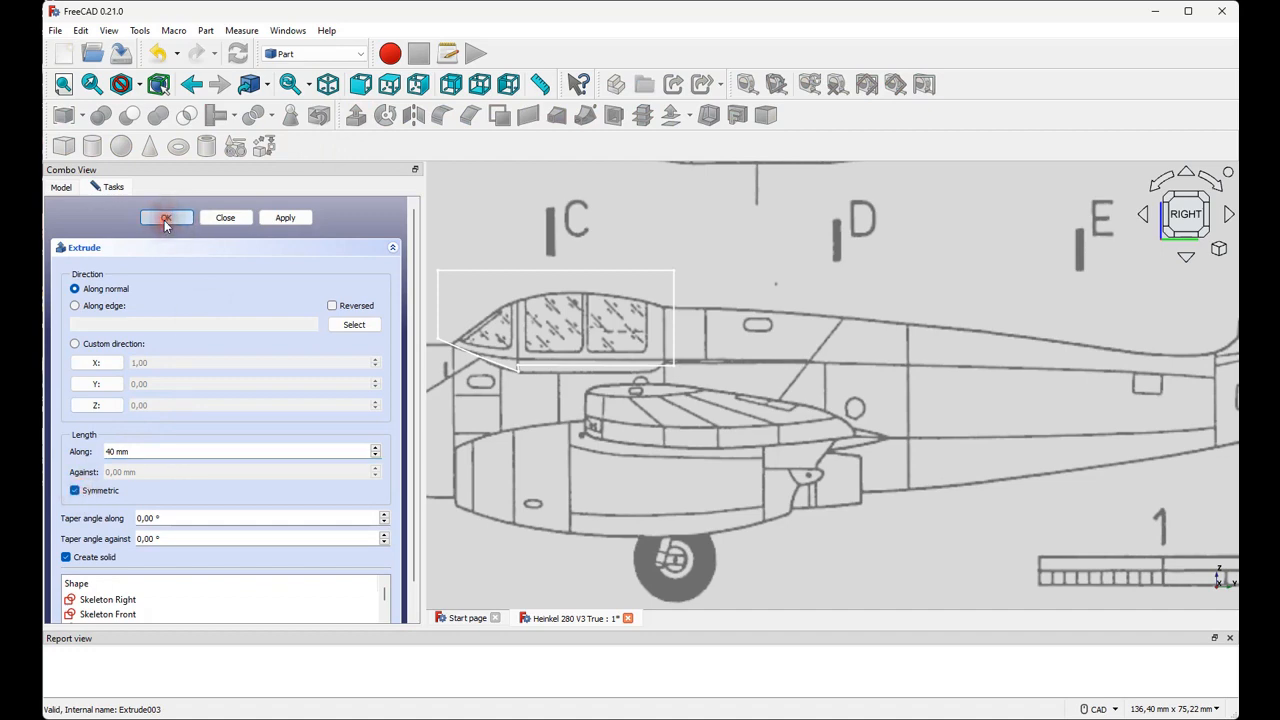
pyautogui.click(328, 86)
pyautogui.moveTo(566, 366); pyautogui.dragTo(552, 491, button='middle')
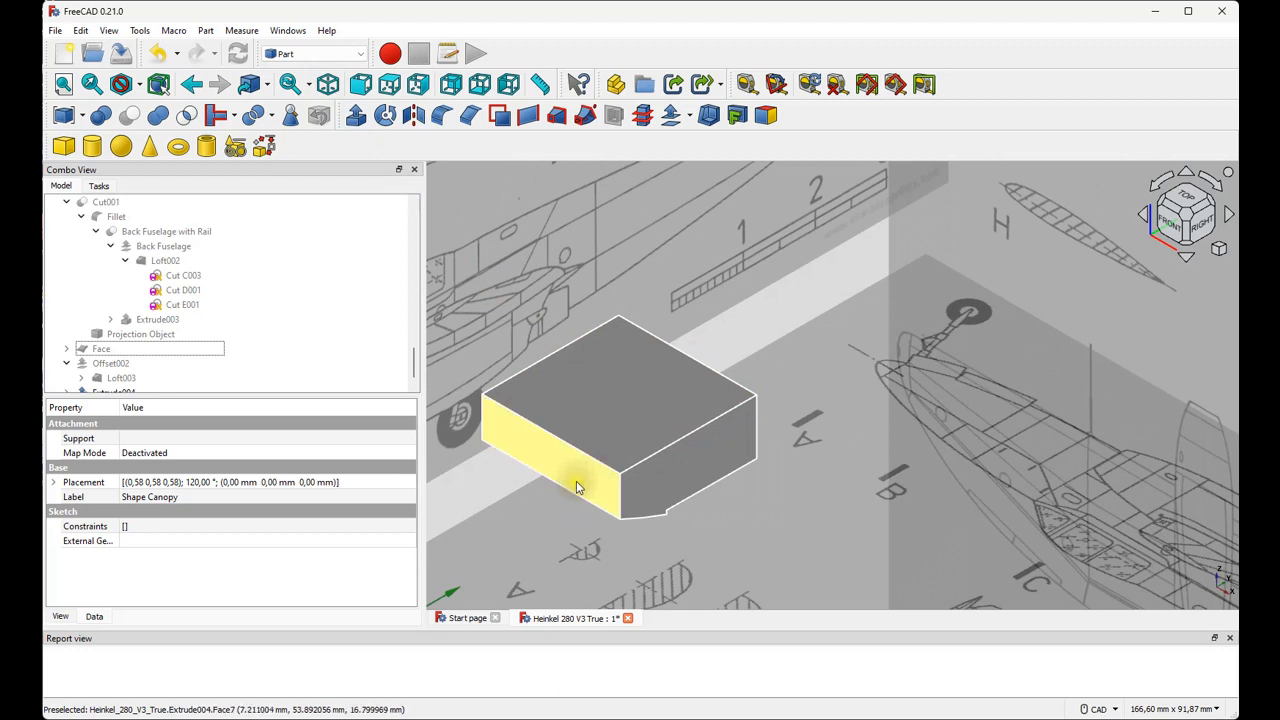
# Make the hidden Offset002 front fuselage shell visible and check from the side how the canopy block overlaps it.
pyautogui.scroll(-1, 137, 343)
pyautogui.click(138, 349)
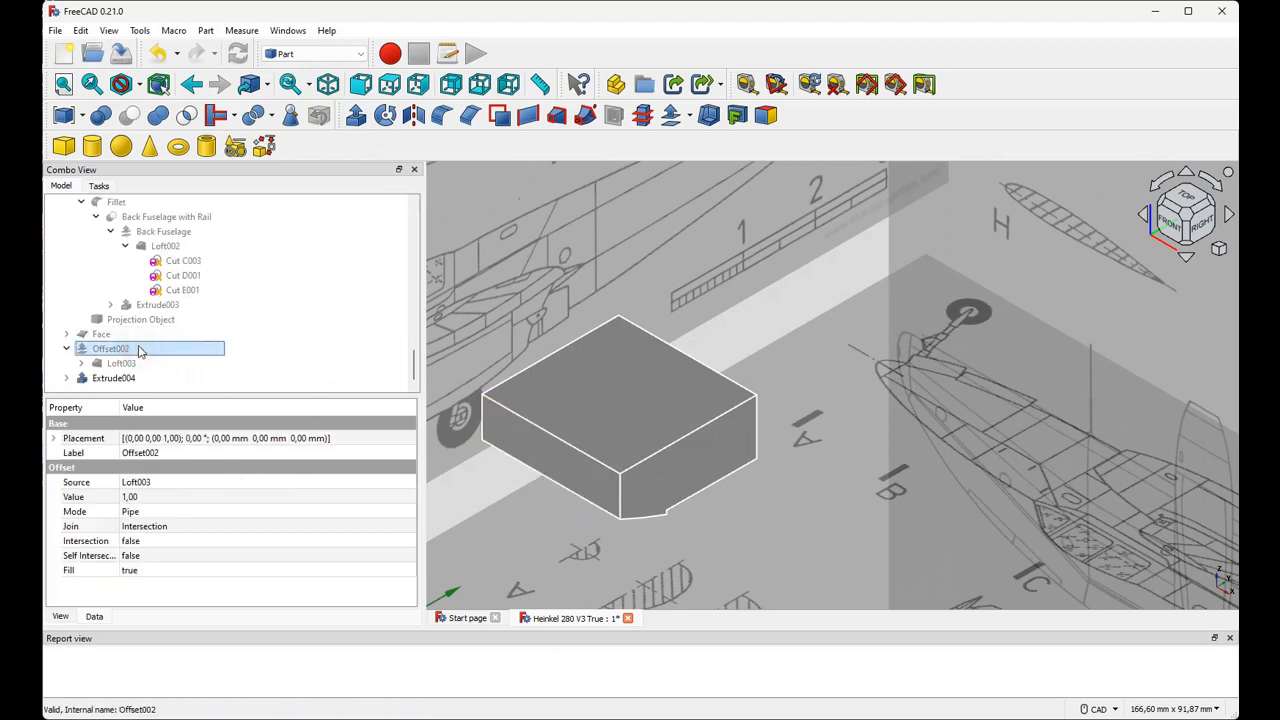
pyautogui.click(602, 538)
pyautogui.moveTo(562, 530); pyautogui.dragTo(477, 175, button='middle')
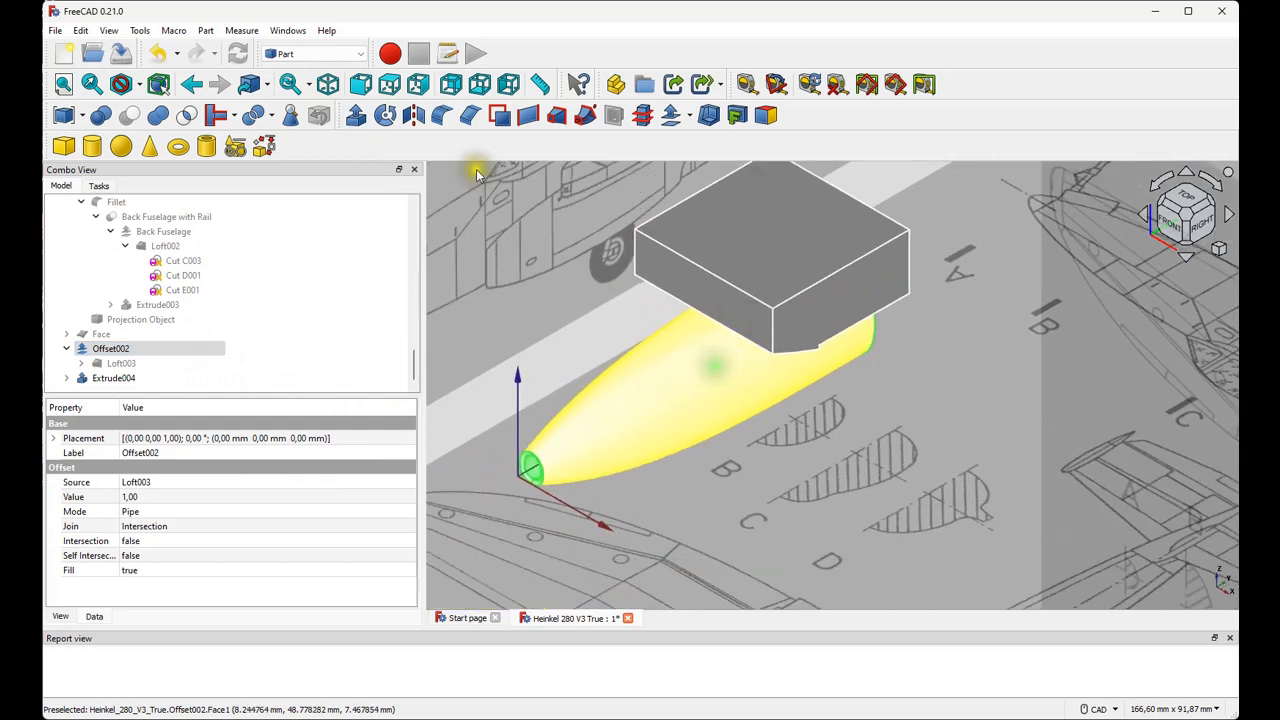
pyautogui.click(420, 85)
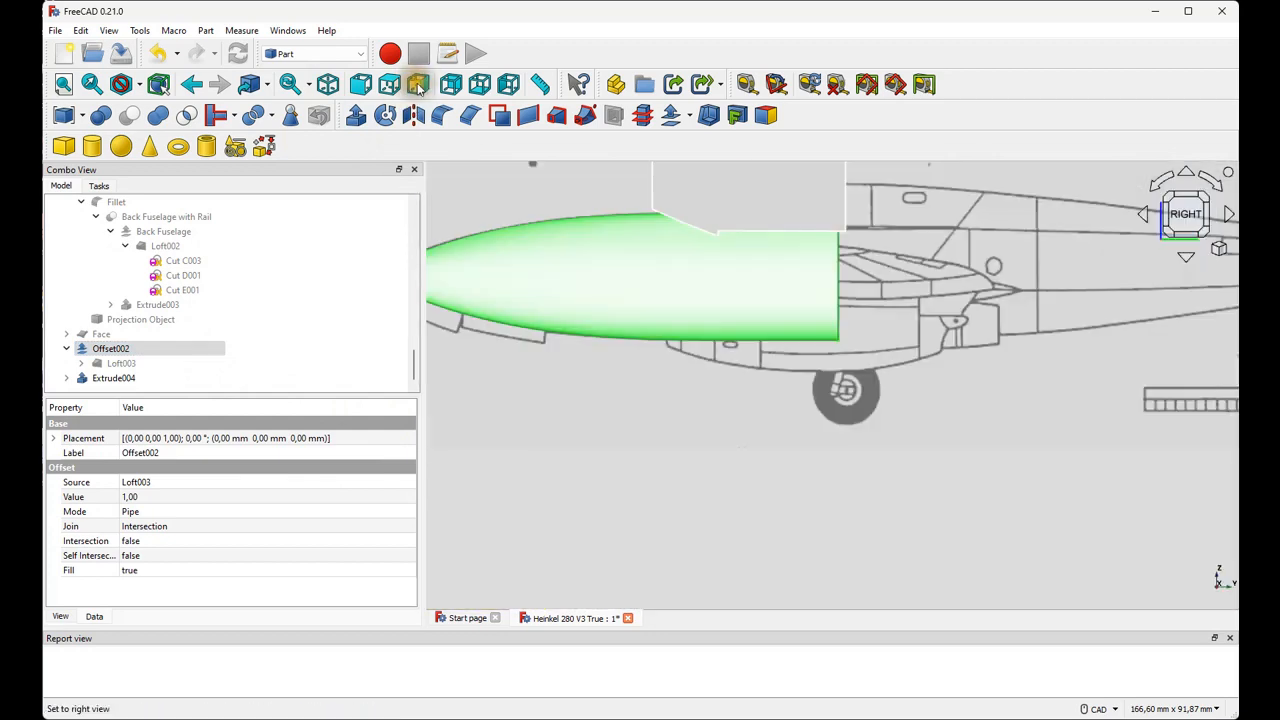
pyautogui.scroll(-2, 666, 262)
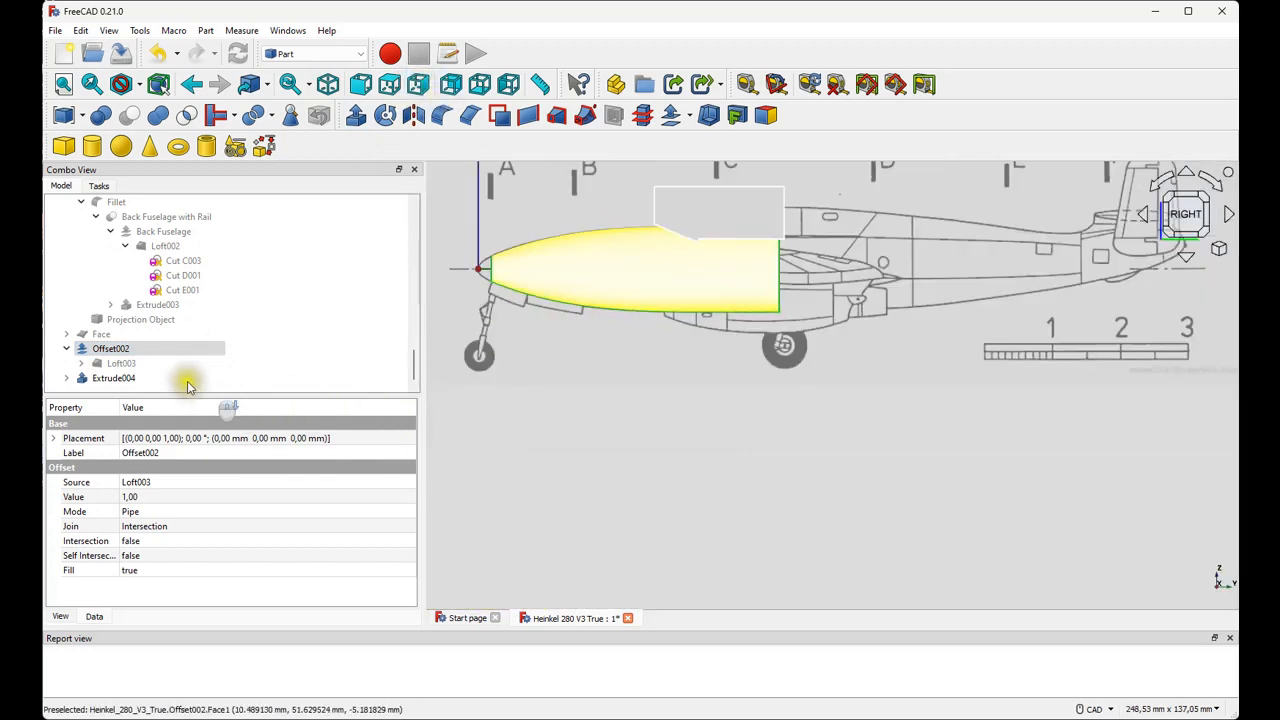
# Cut the extruded canopy block out of the Offset002 fuselage shell and inspect the cockpit opening.
pyautogui.click(127, 350)
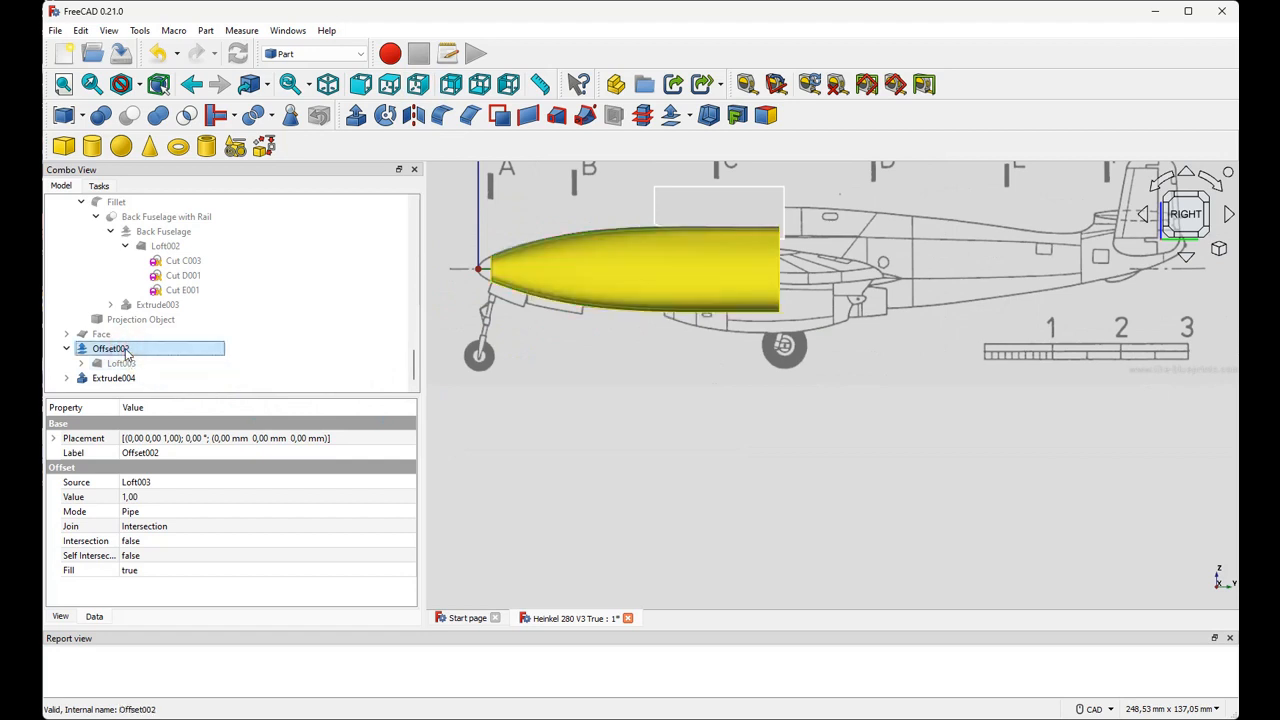
pyautogui.keyDown('ctrl'); pyautogui.click(130, 378); pyautogui.keyUp('ctrl')
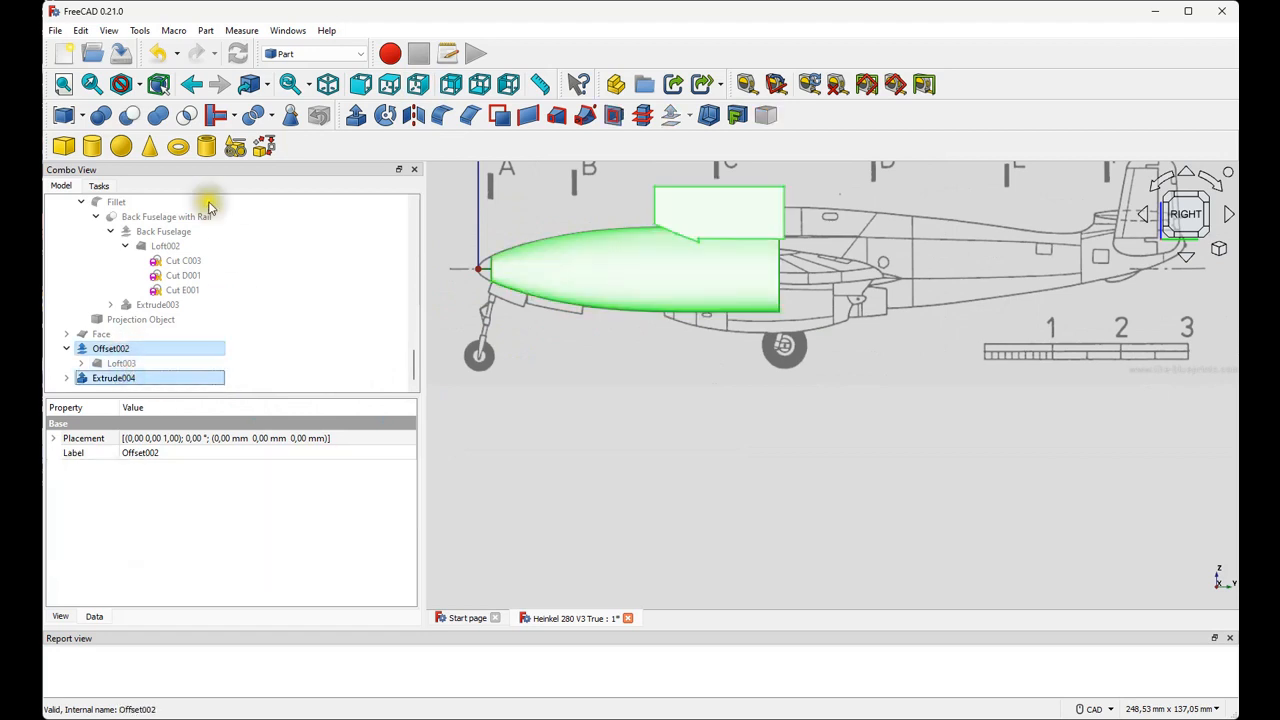
pyautogui.click(130, 118)
pyautogui.scroll(-1, 665, 300)
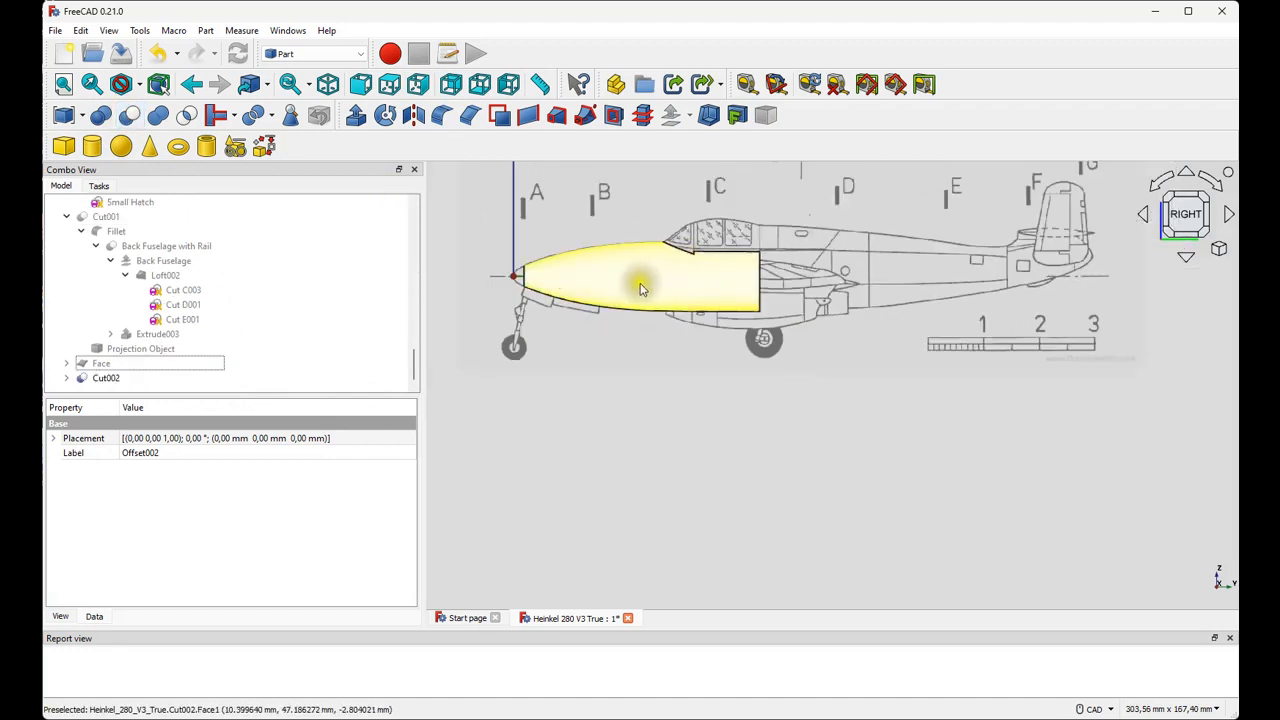
pyautogui.click(328, 84)
pyautogui.scroll(4, 740, 365)
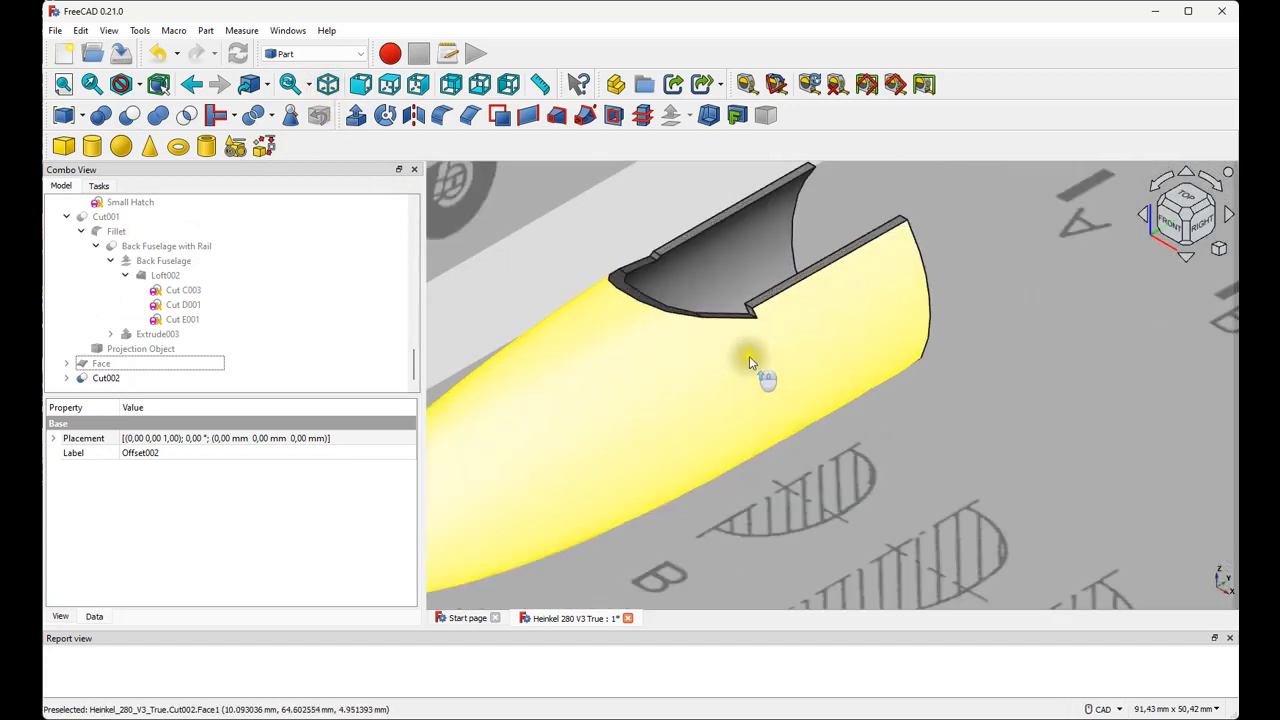
pyautogui.scroll(-5, 709, 320)
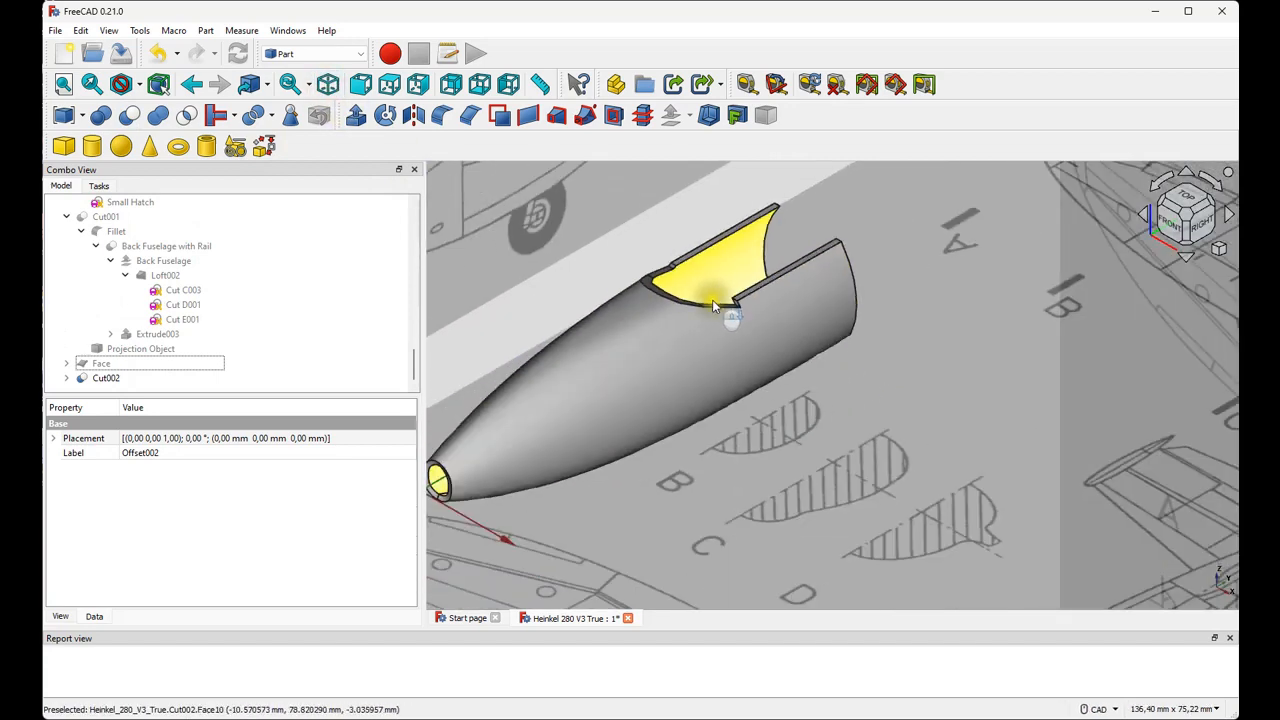